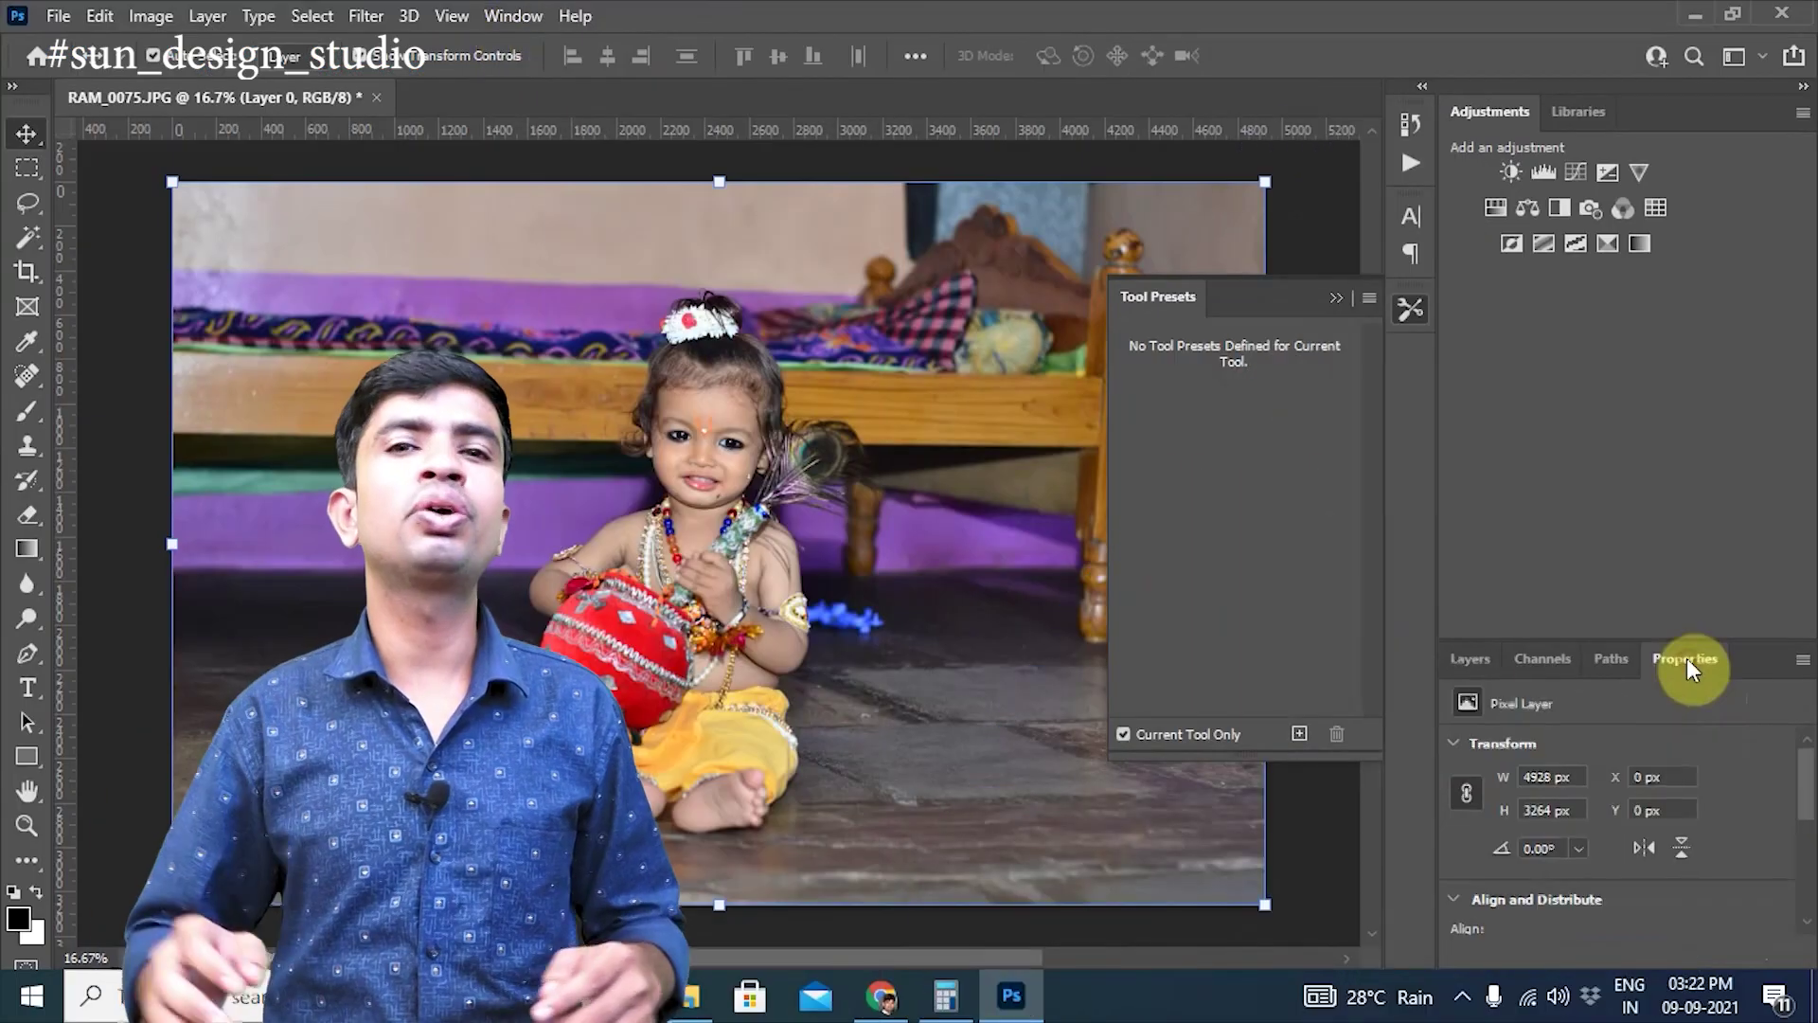
Step: Run the Remove Background quick action on the child photo's Layer 0
scroll(1657, 777, down, 5)
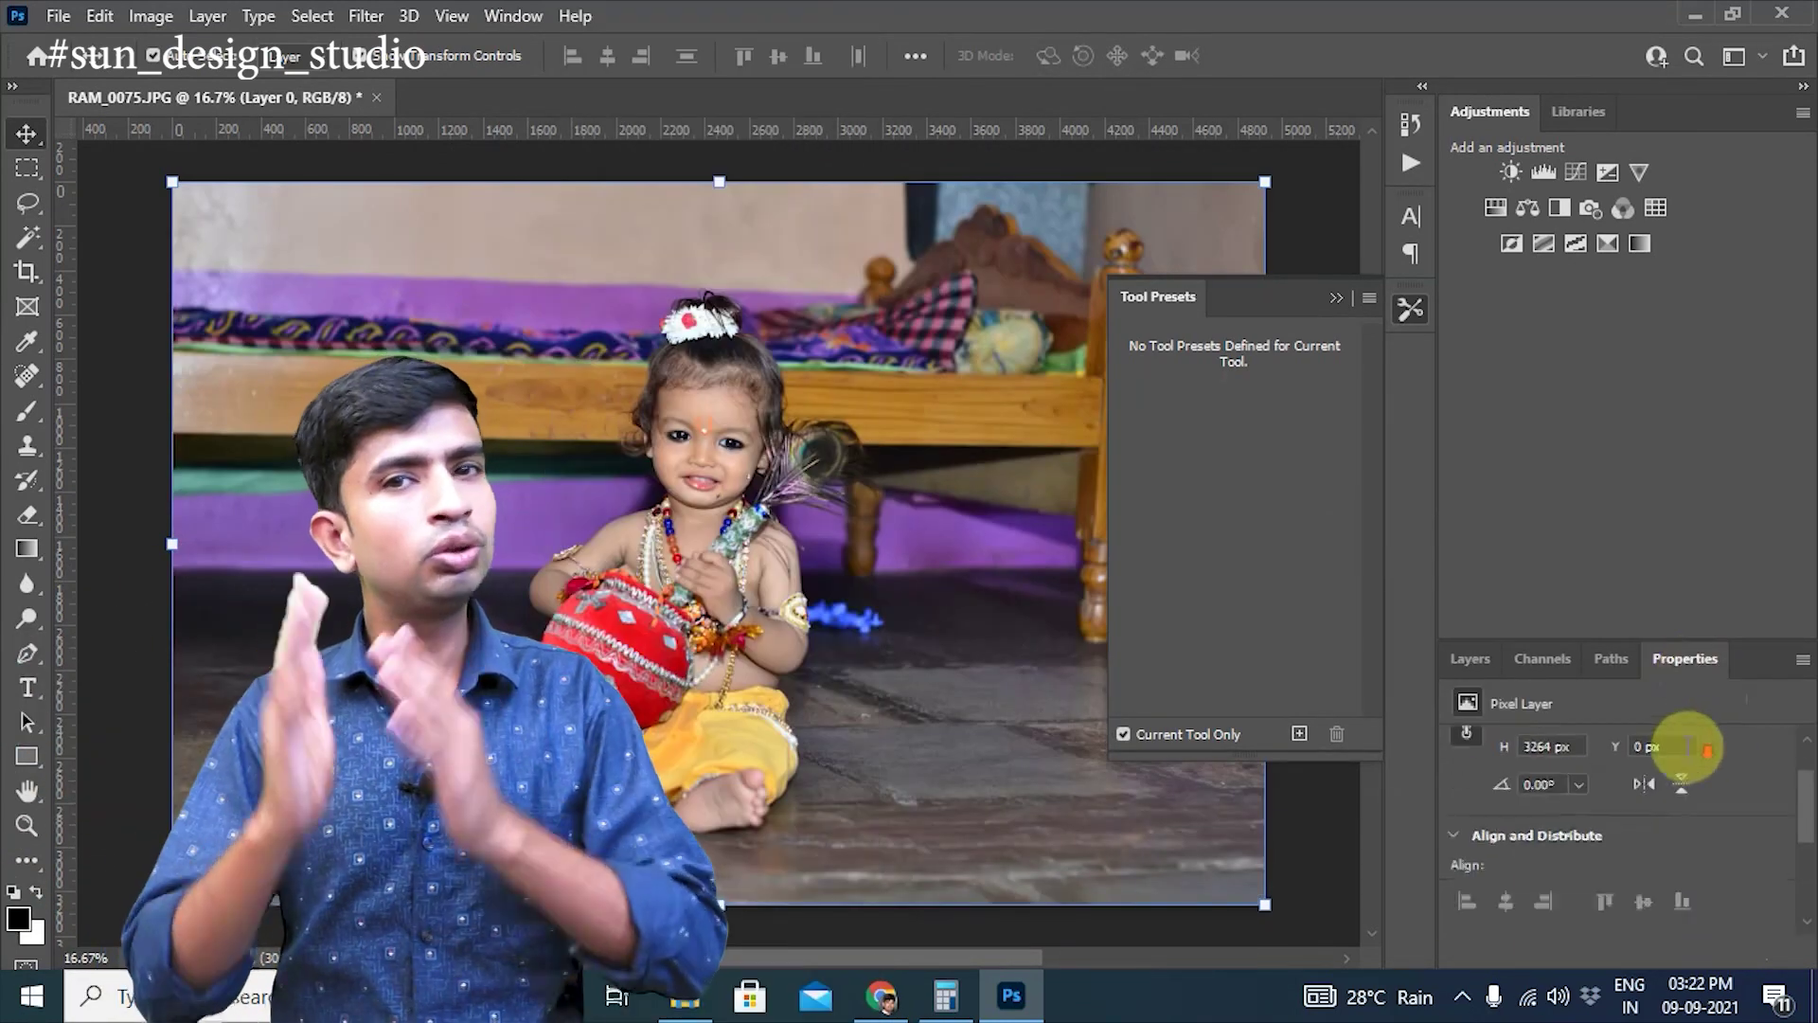
scroll(1690, 748, down, 3)
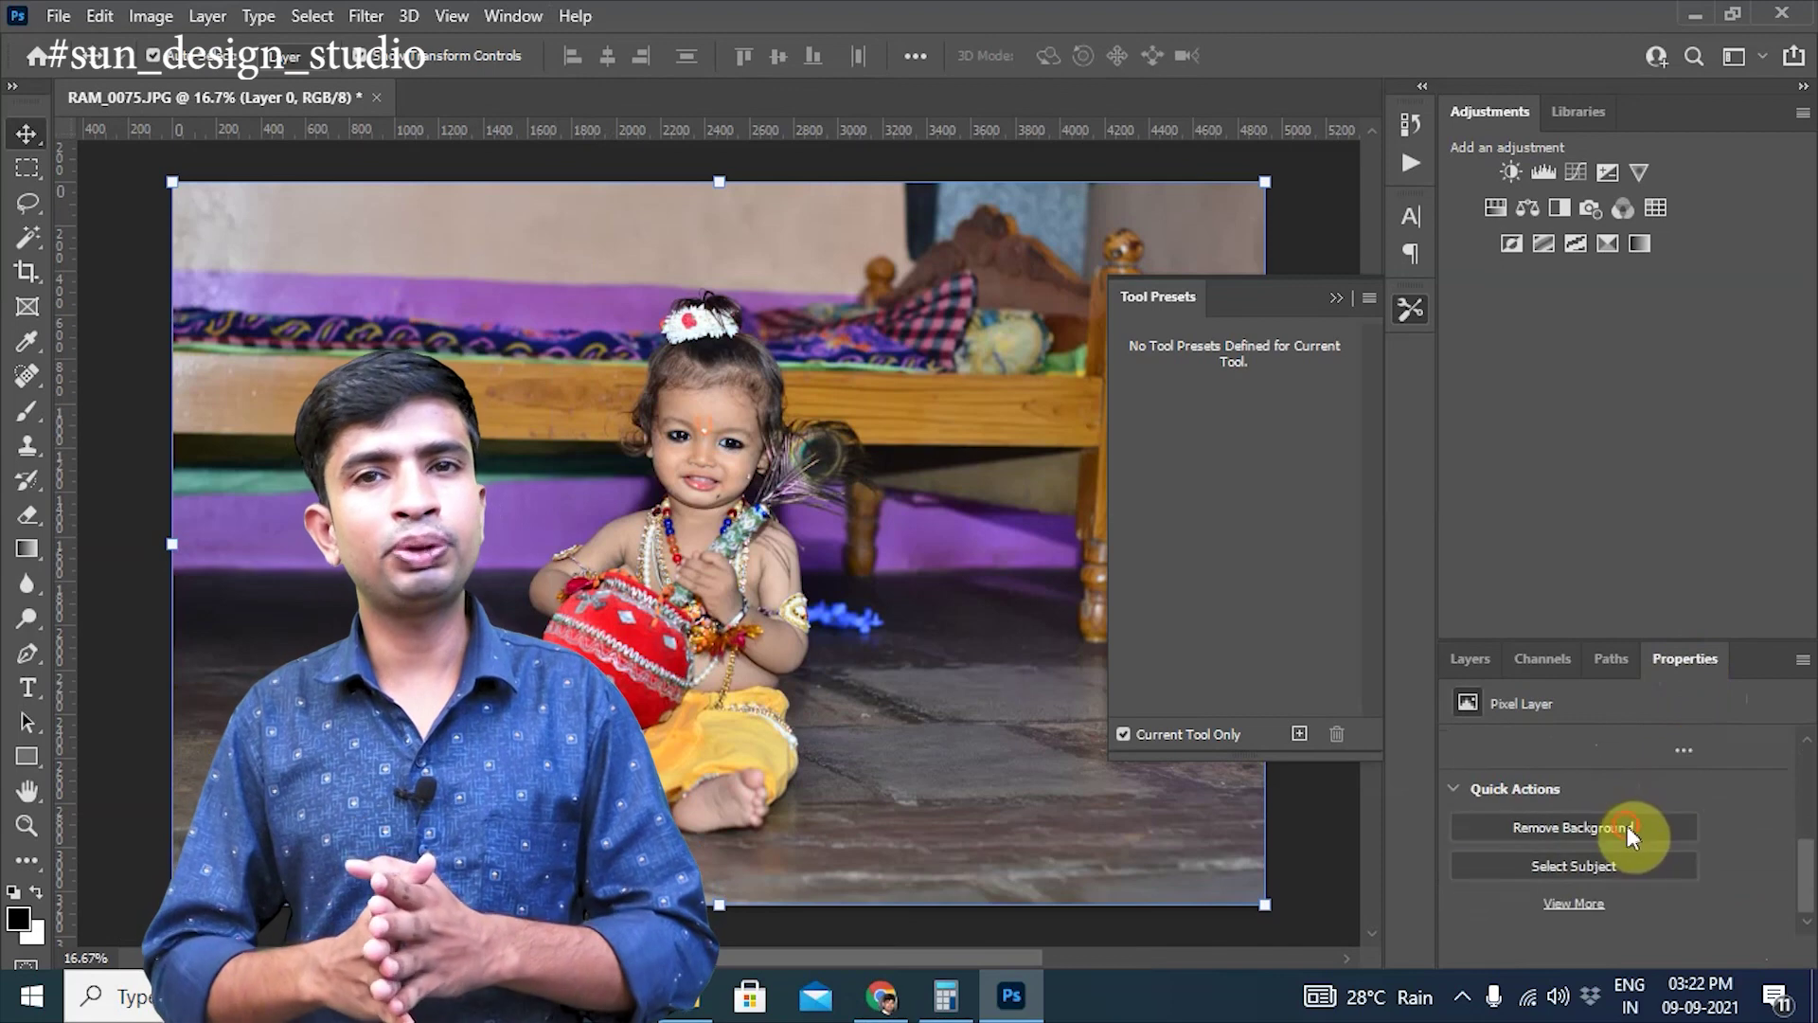
click(1636, 831)
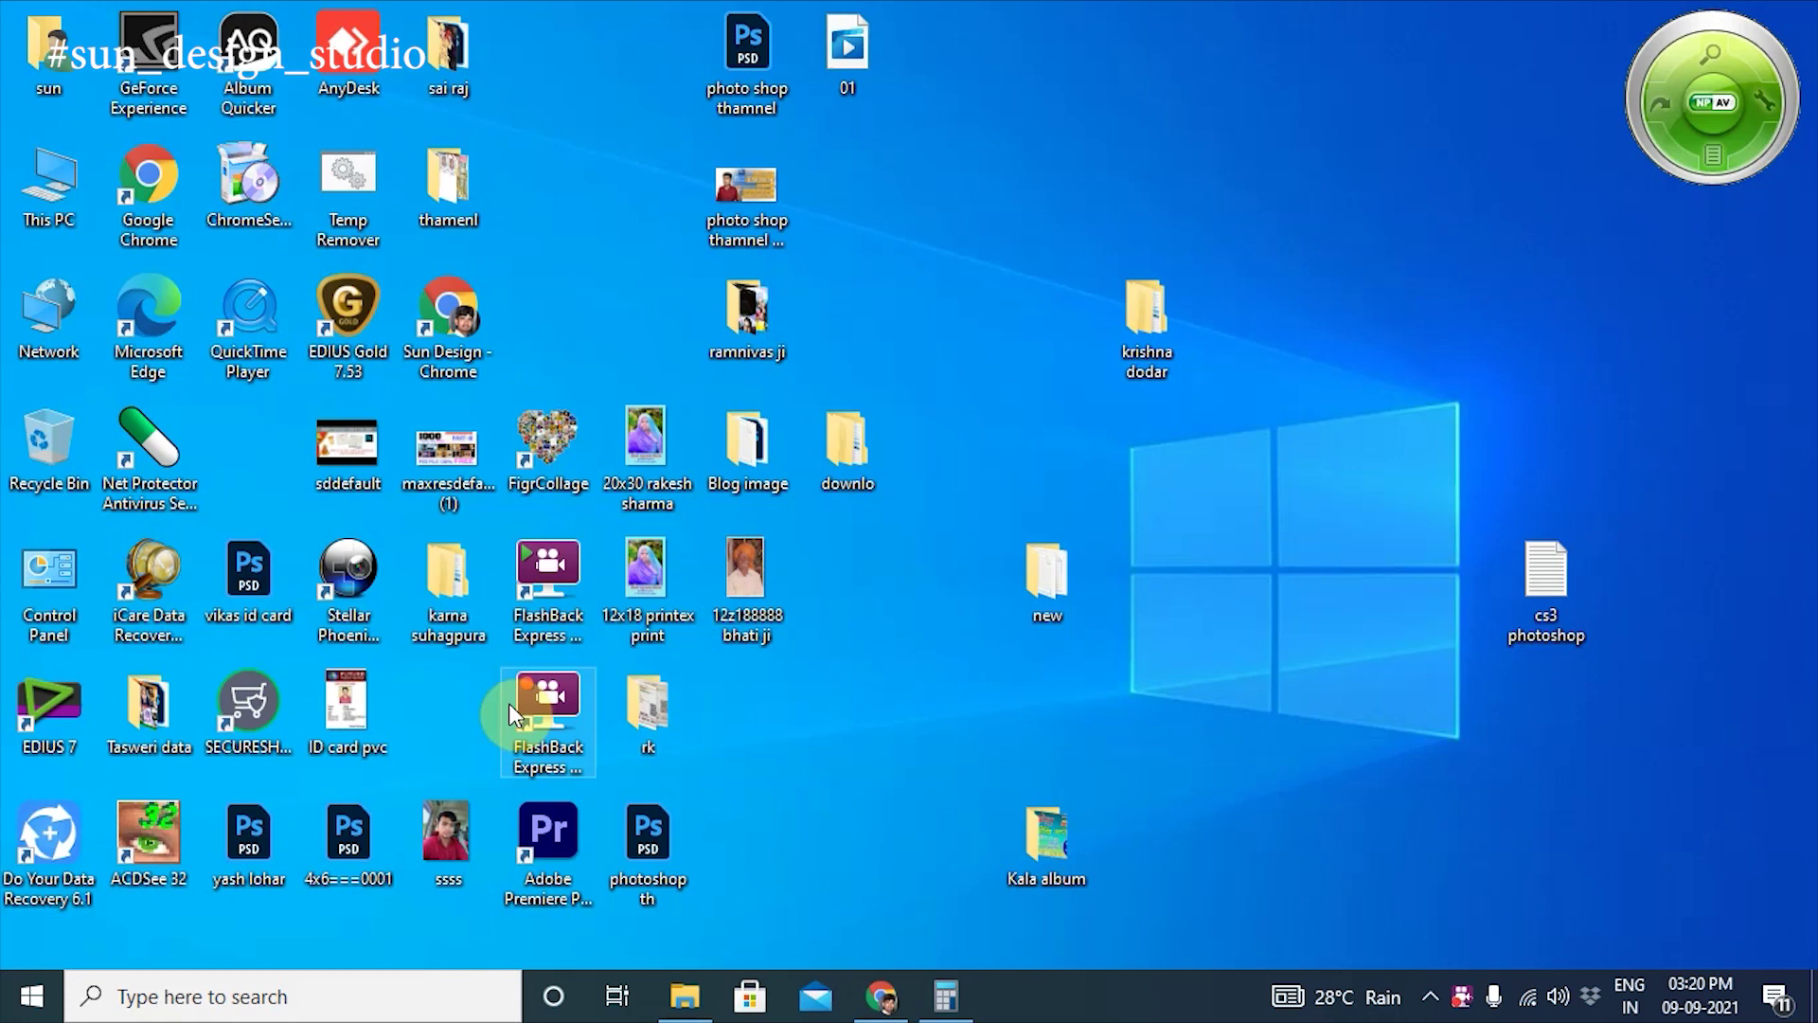
Step: Launch Adobe Photoshop 2021 from the taskbar search's recent apps
click(156, 1002)
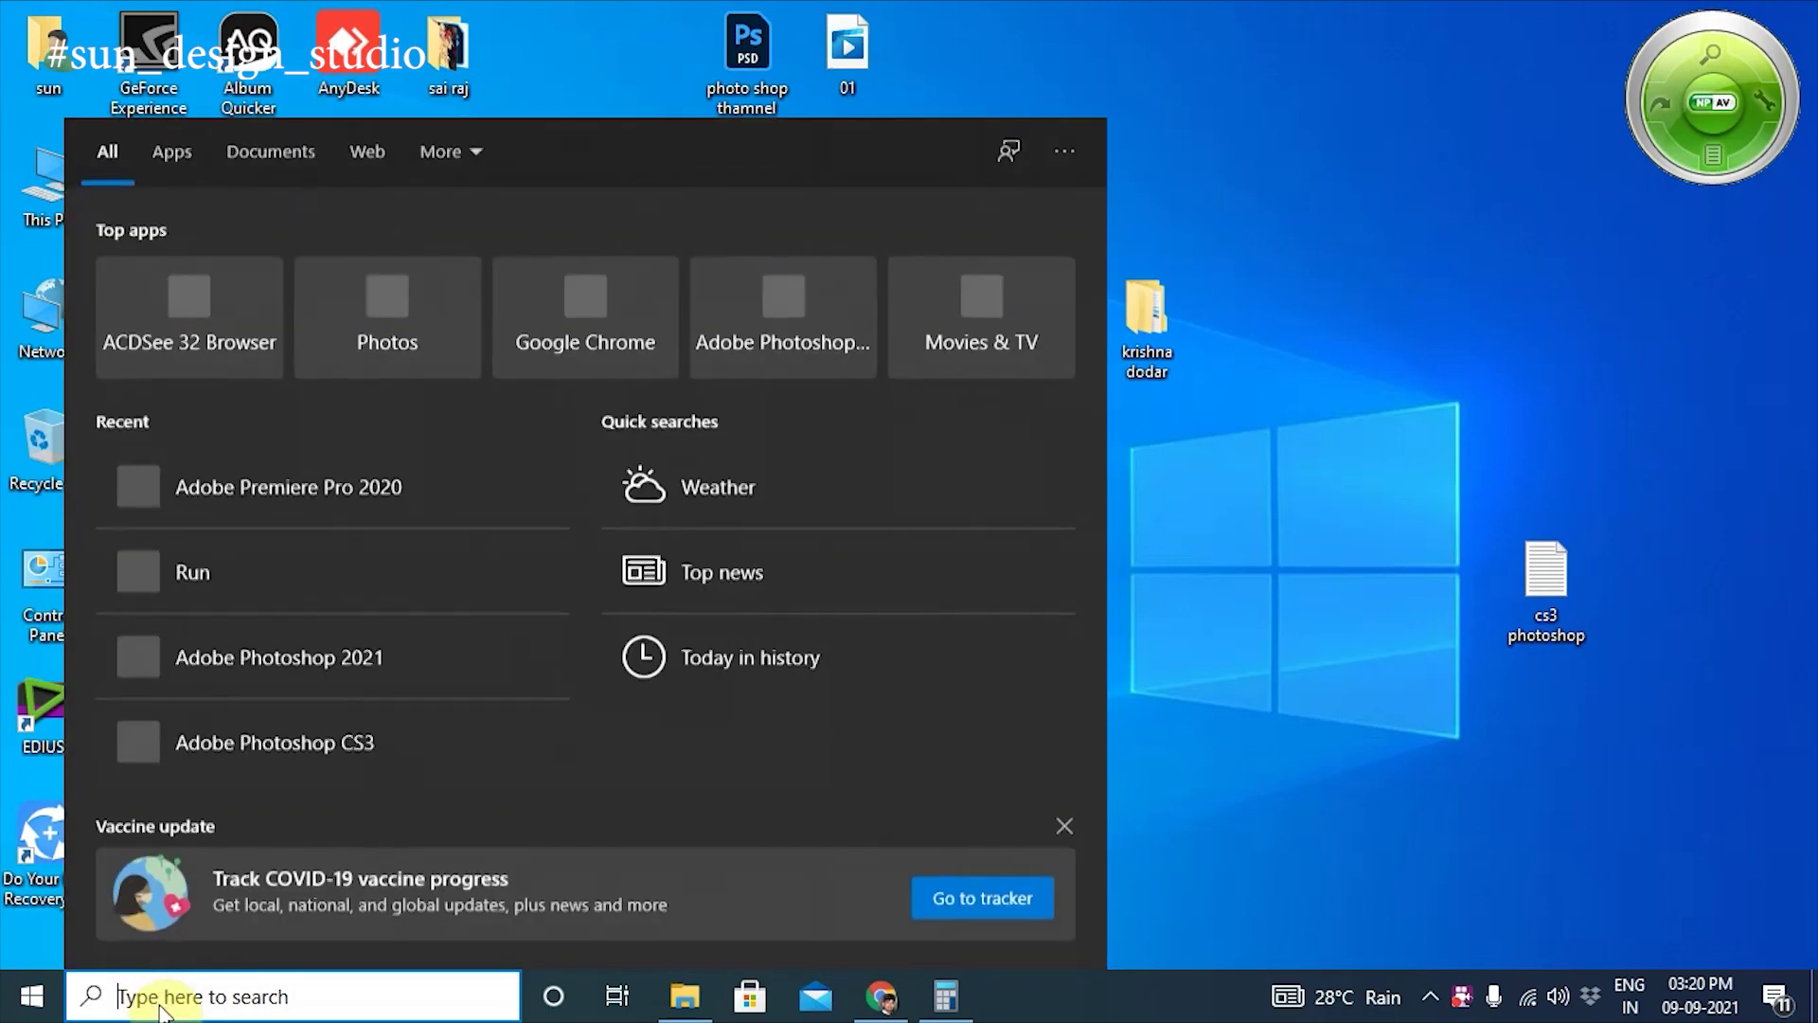
click(241, 680)
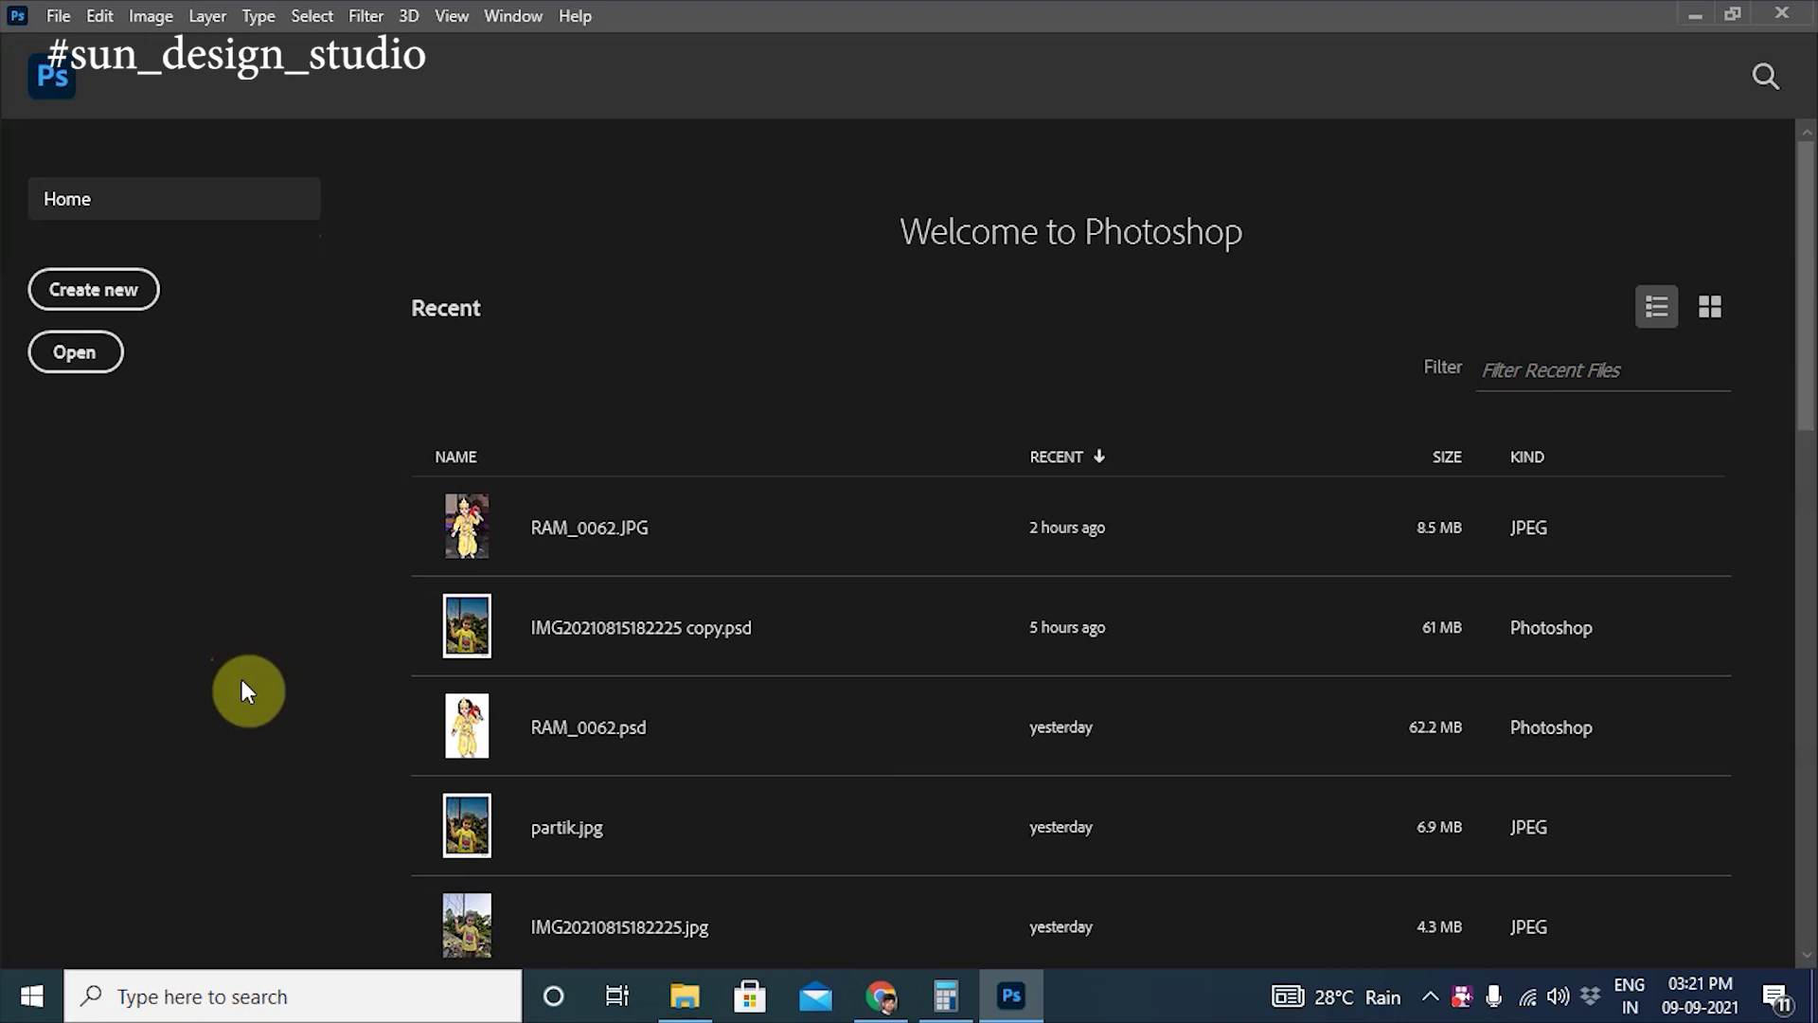
Step: Open the RAM_0075 child photo from the Downloads folder
click(91, 354)
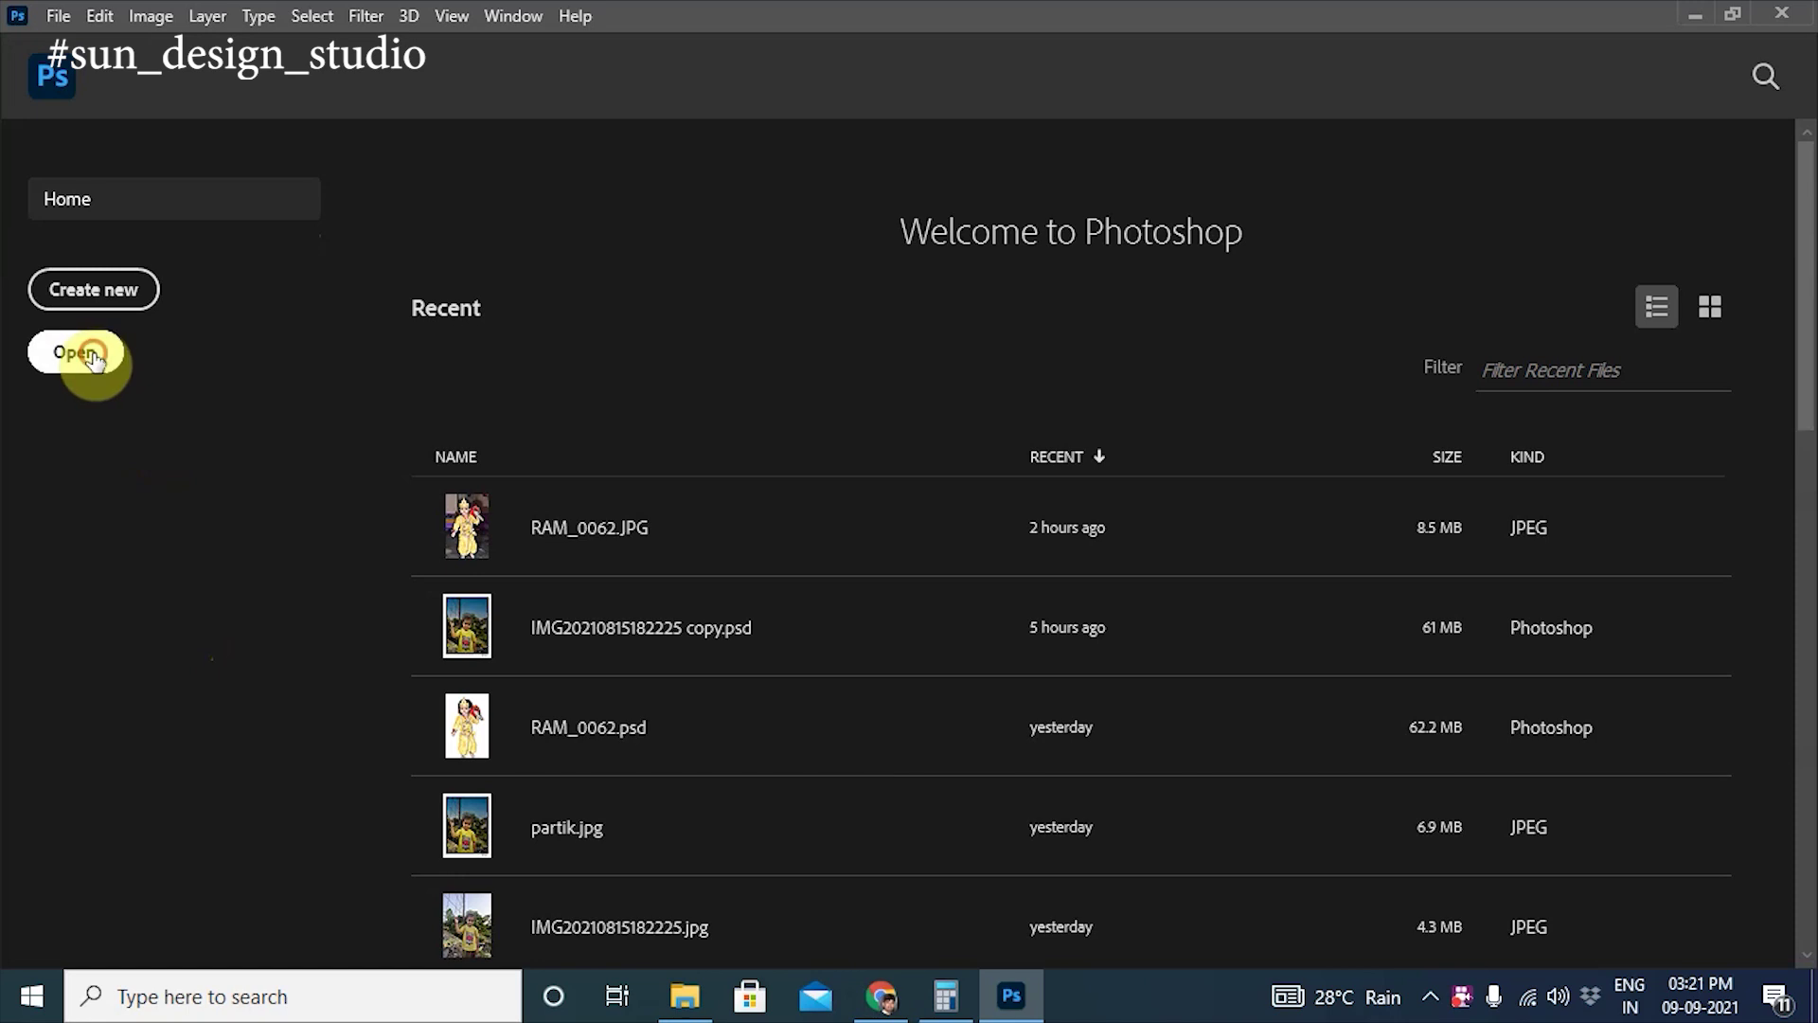
scroll(623, 443, down, 3)
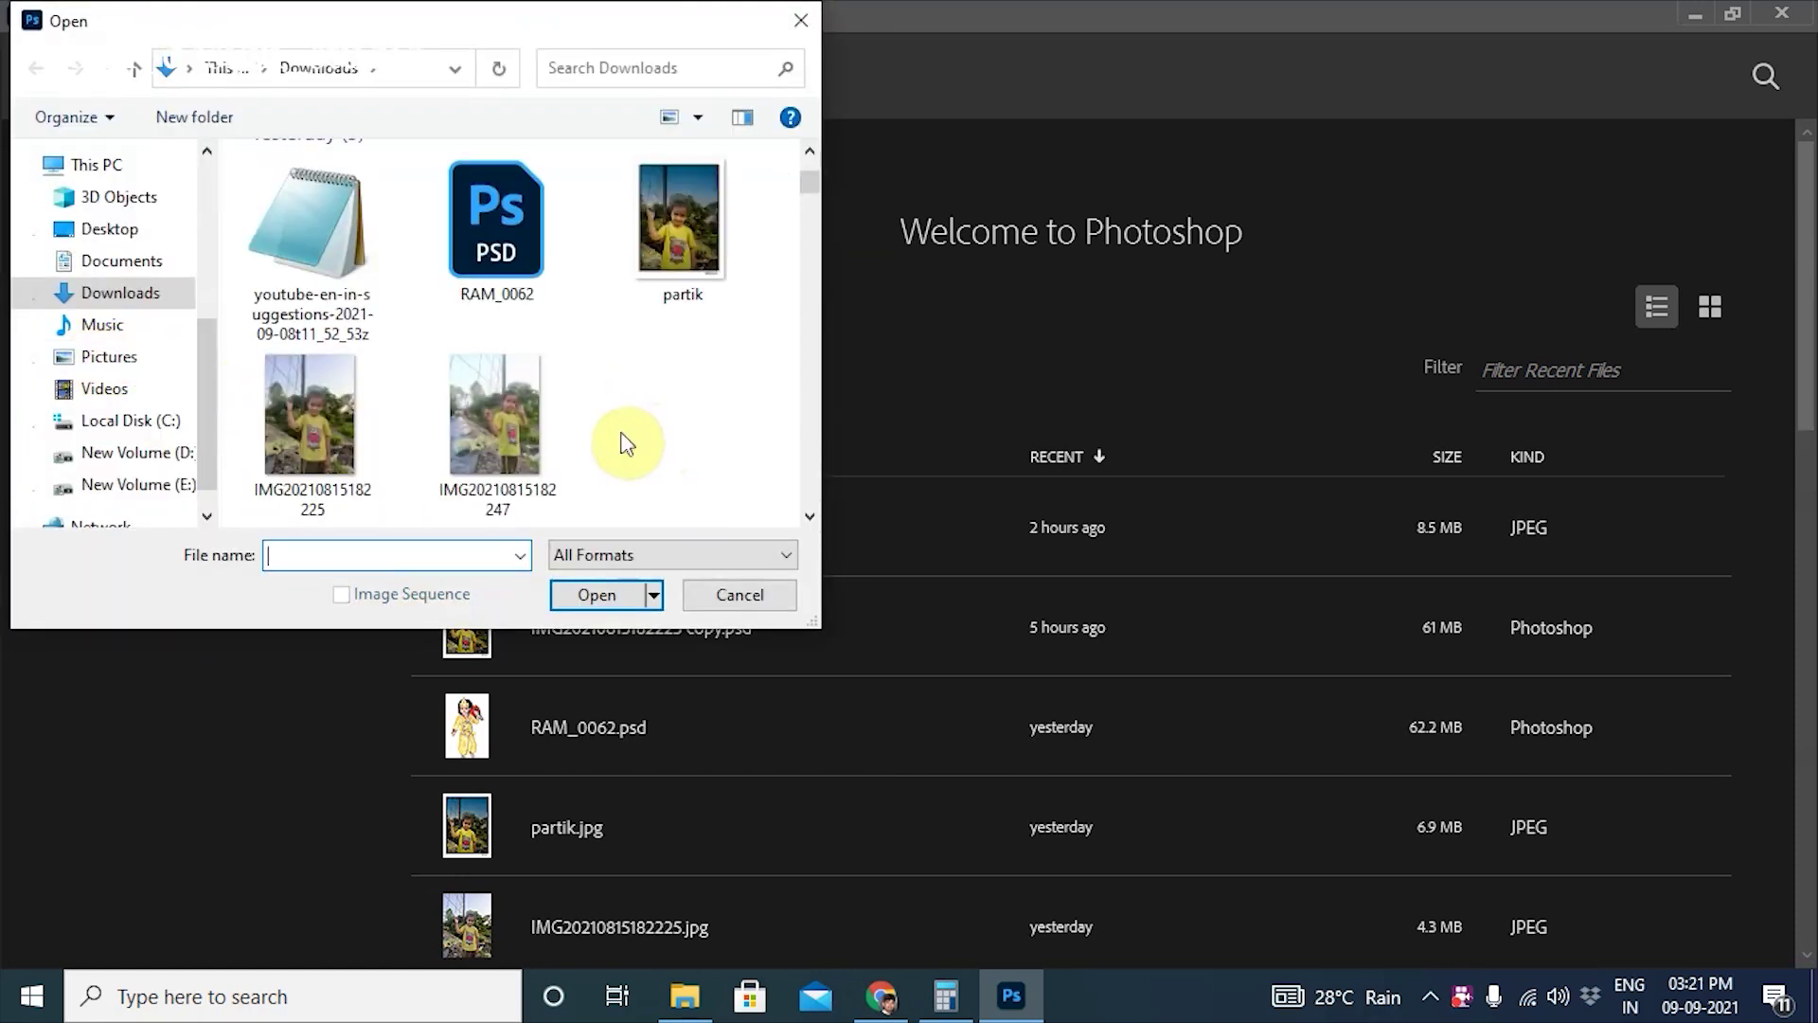
scroll(540, 438, down, 3)
scroll(521, 432, down, 2)
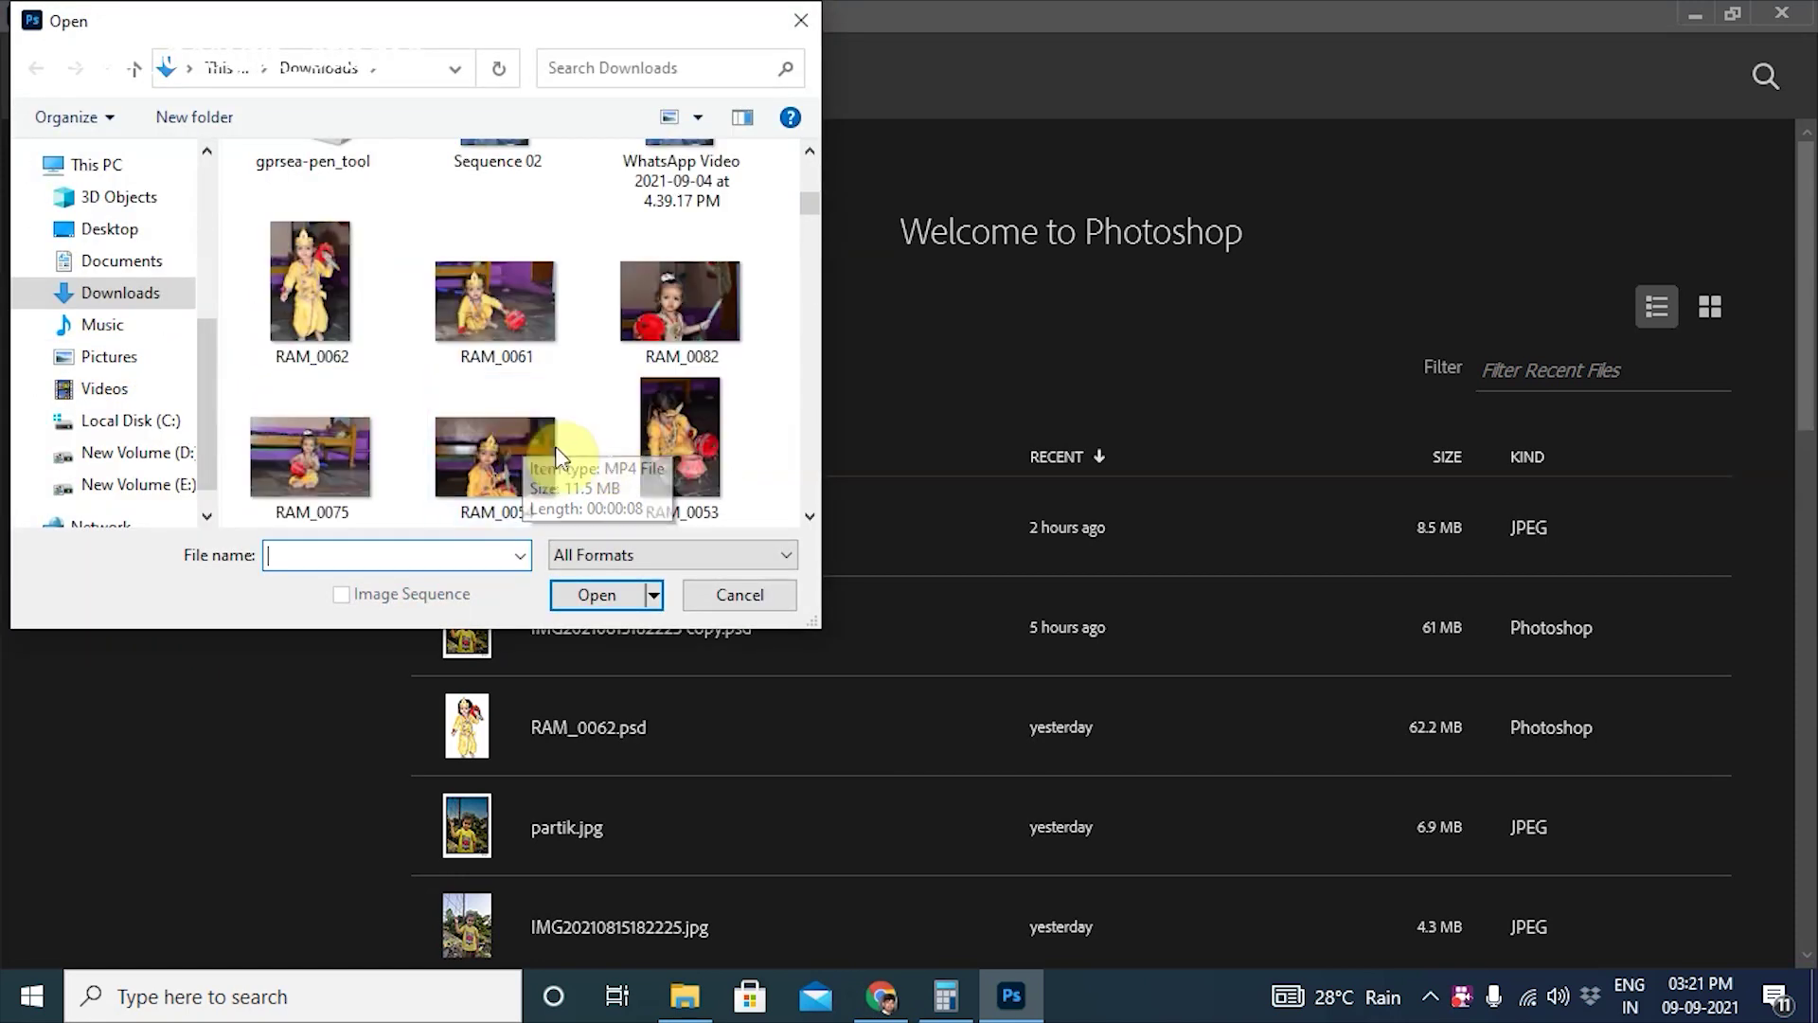
click(316, 464)
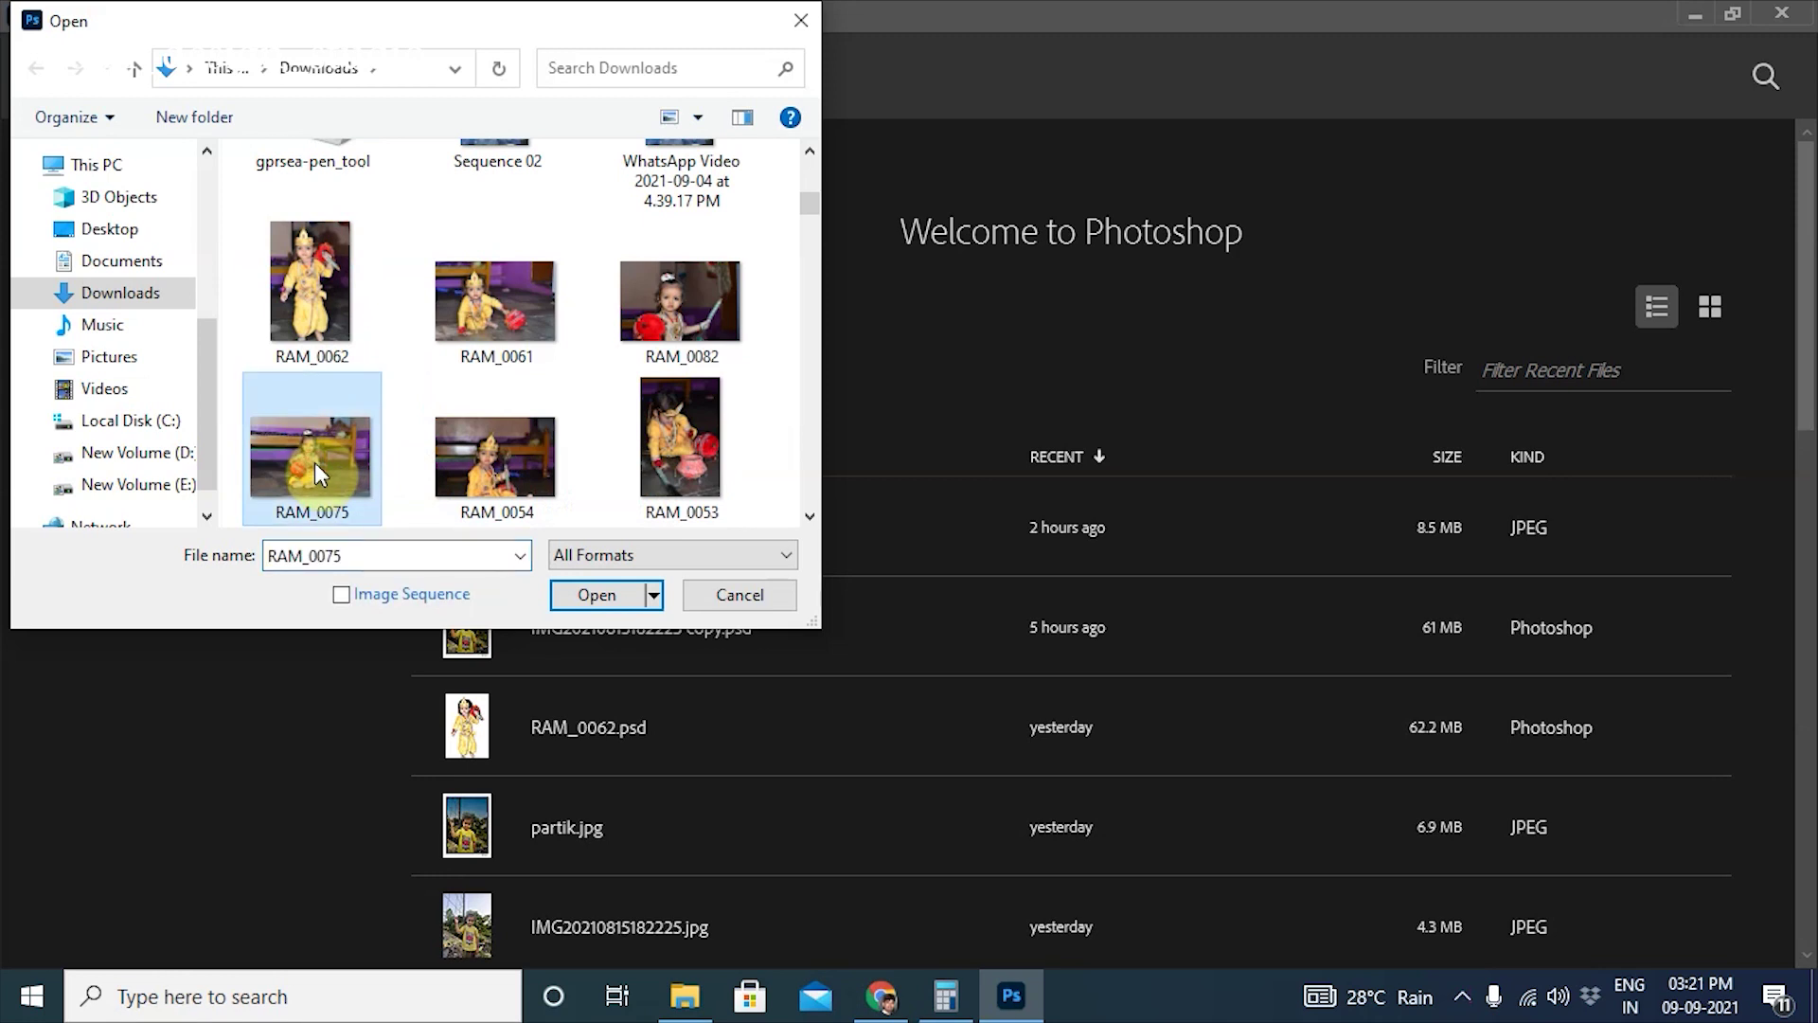
click(622, 603)
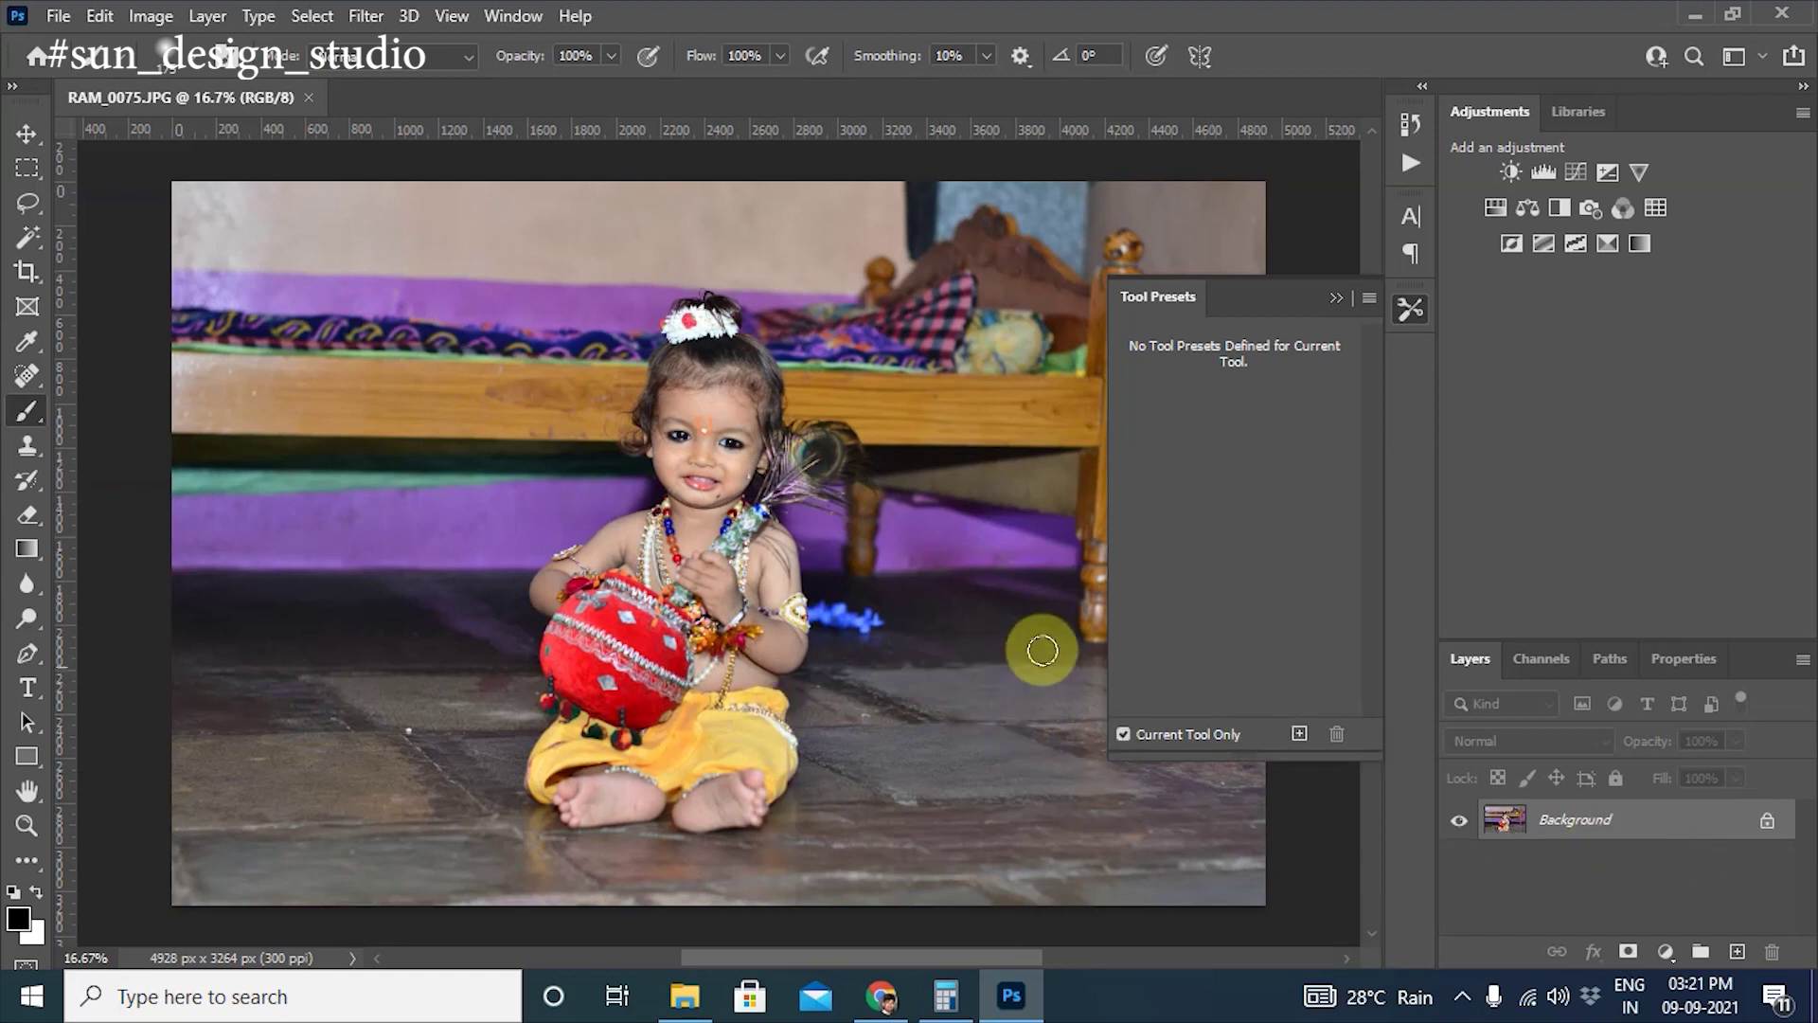
Step: With the Move tool, unlock the Background layer into Layer 0
key(v)
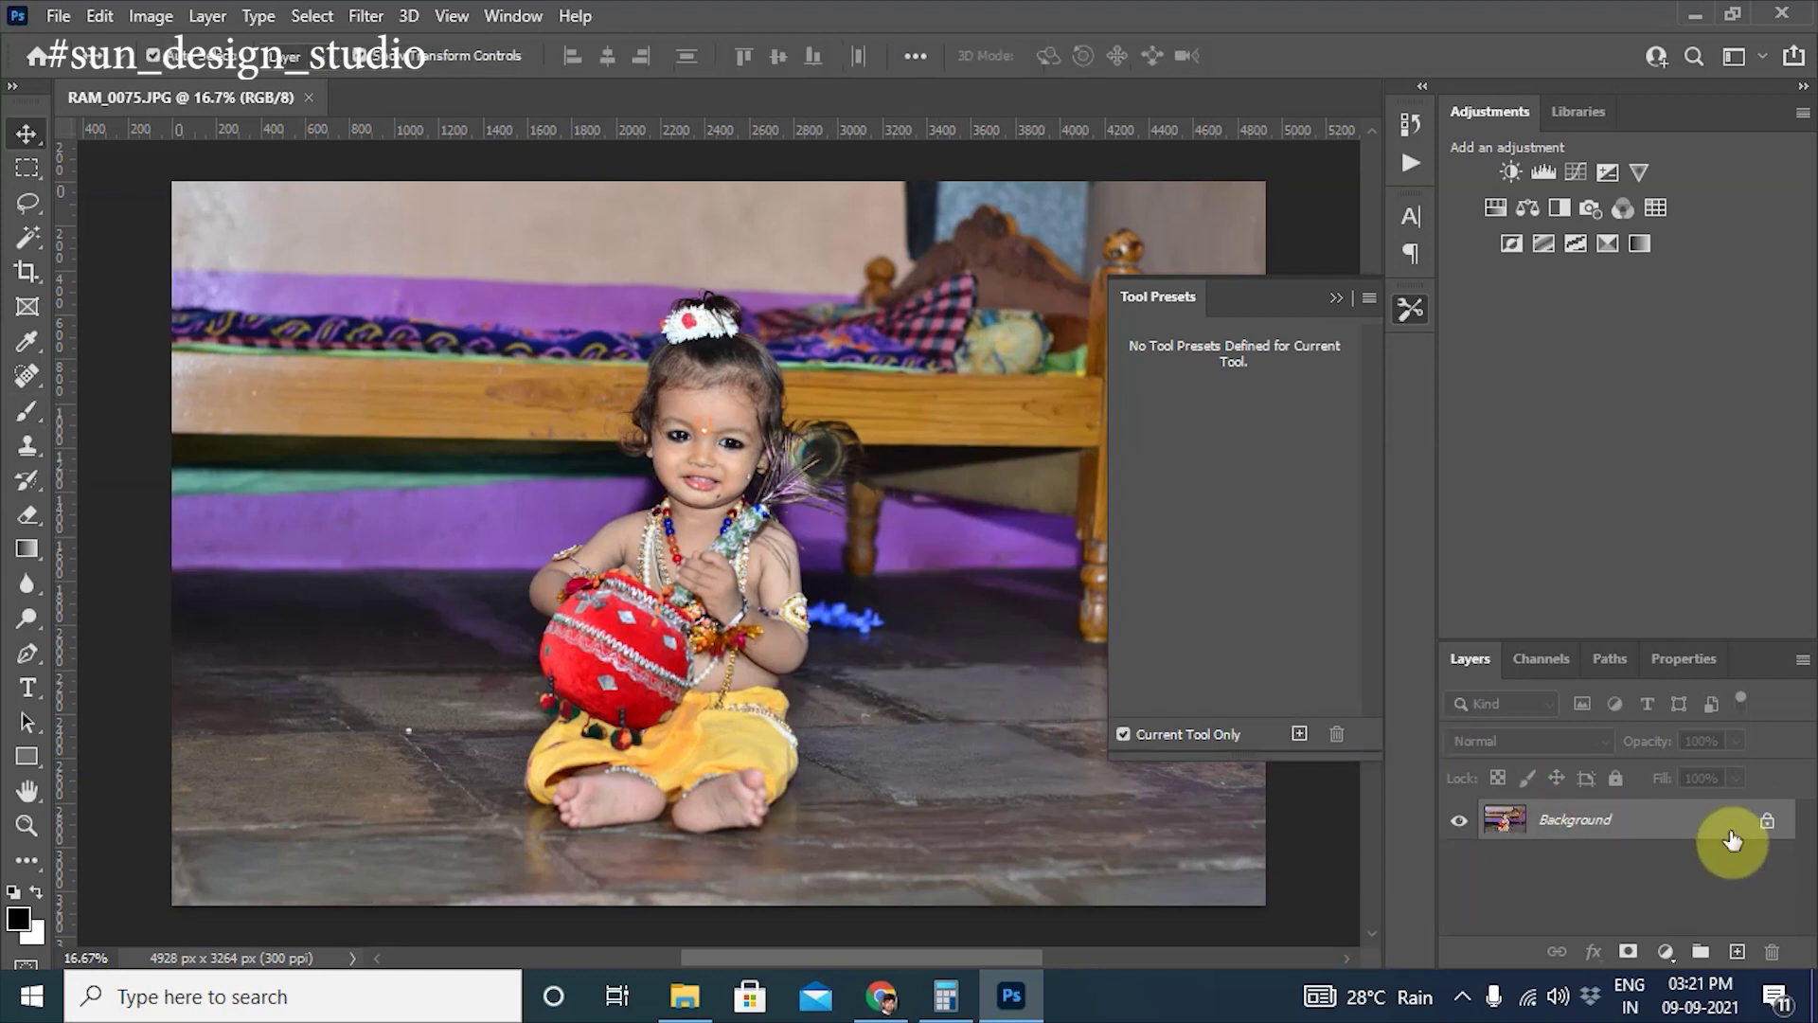
click(1767, 821)
double_click(1636, 824)
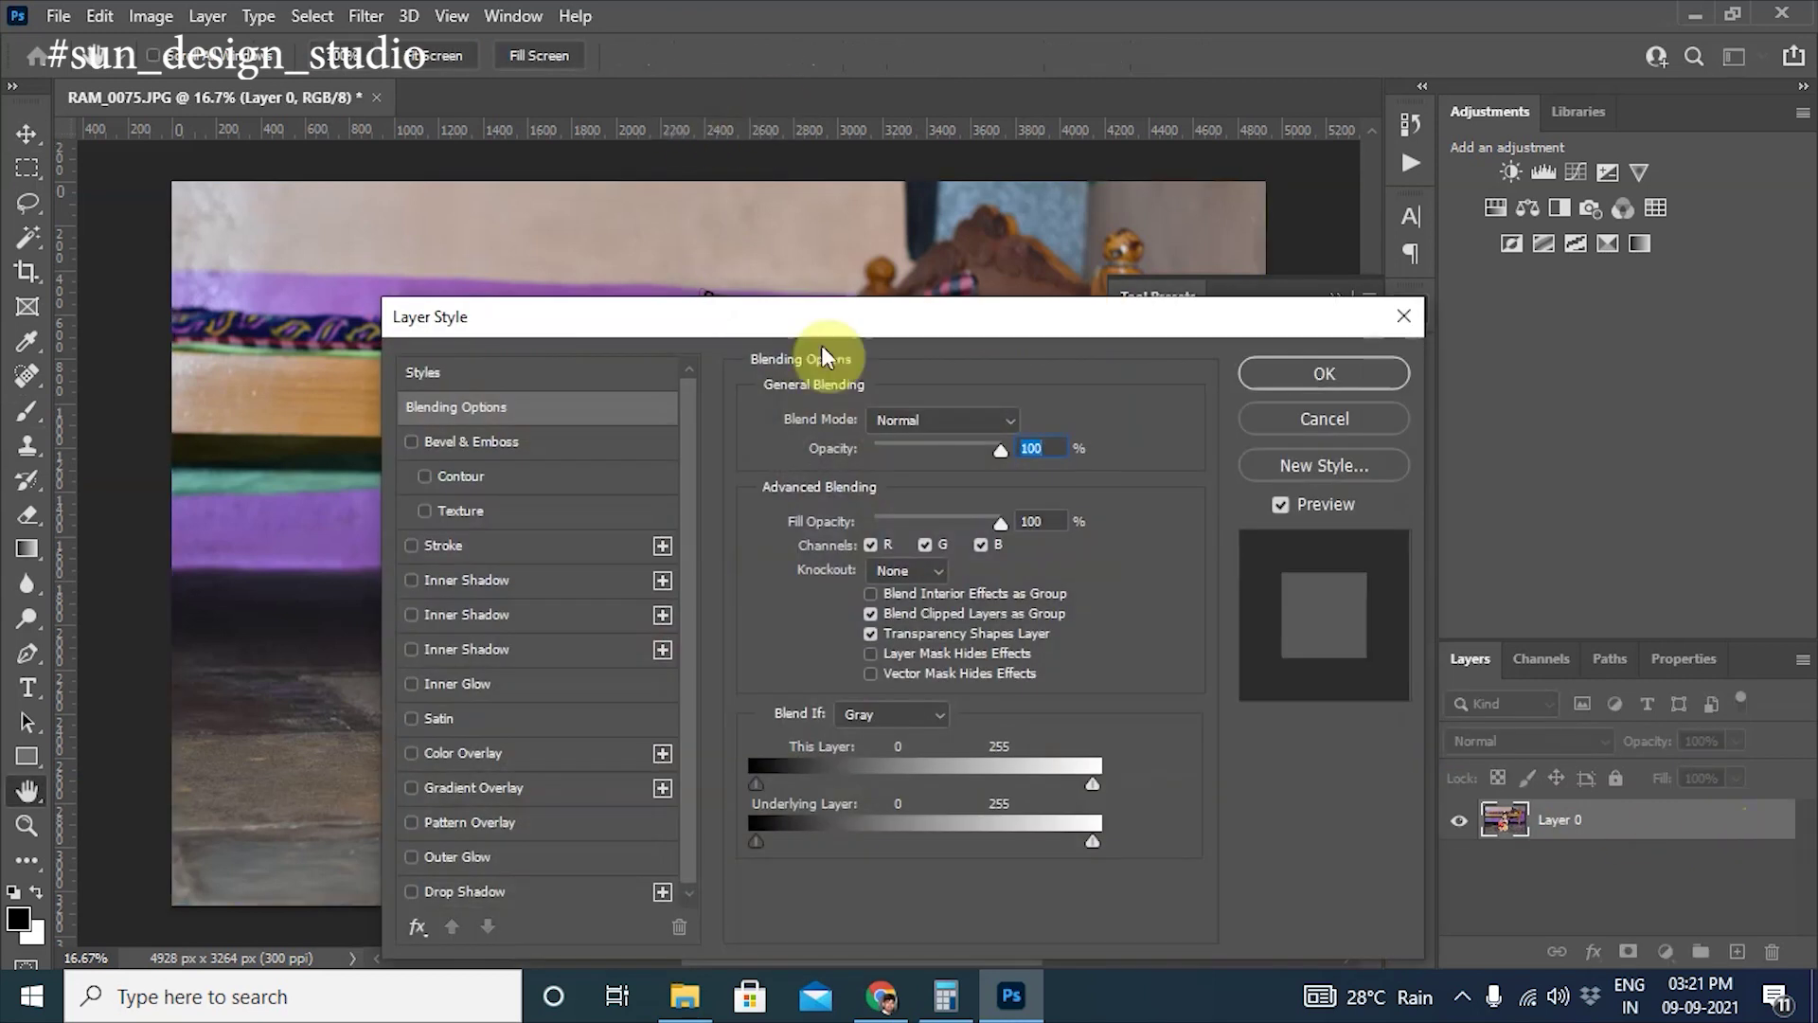
click(1324, 373)
Step: Show the Properties panel from the Window menu, scrolled to Quick Actions
click(511, 16)
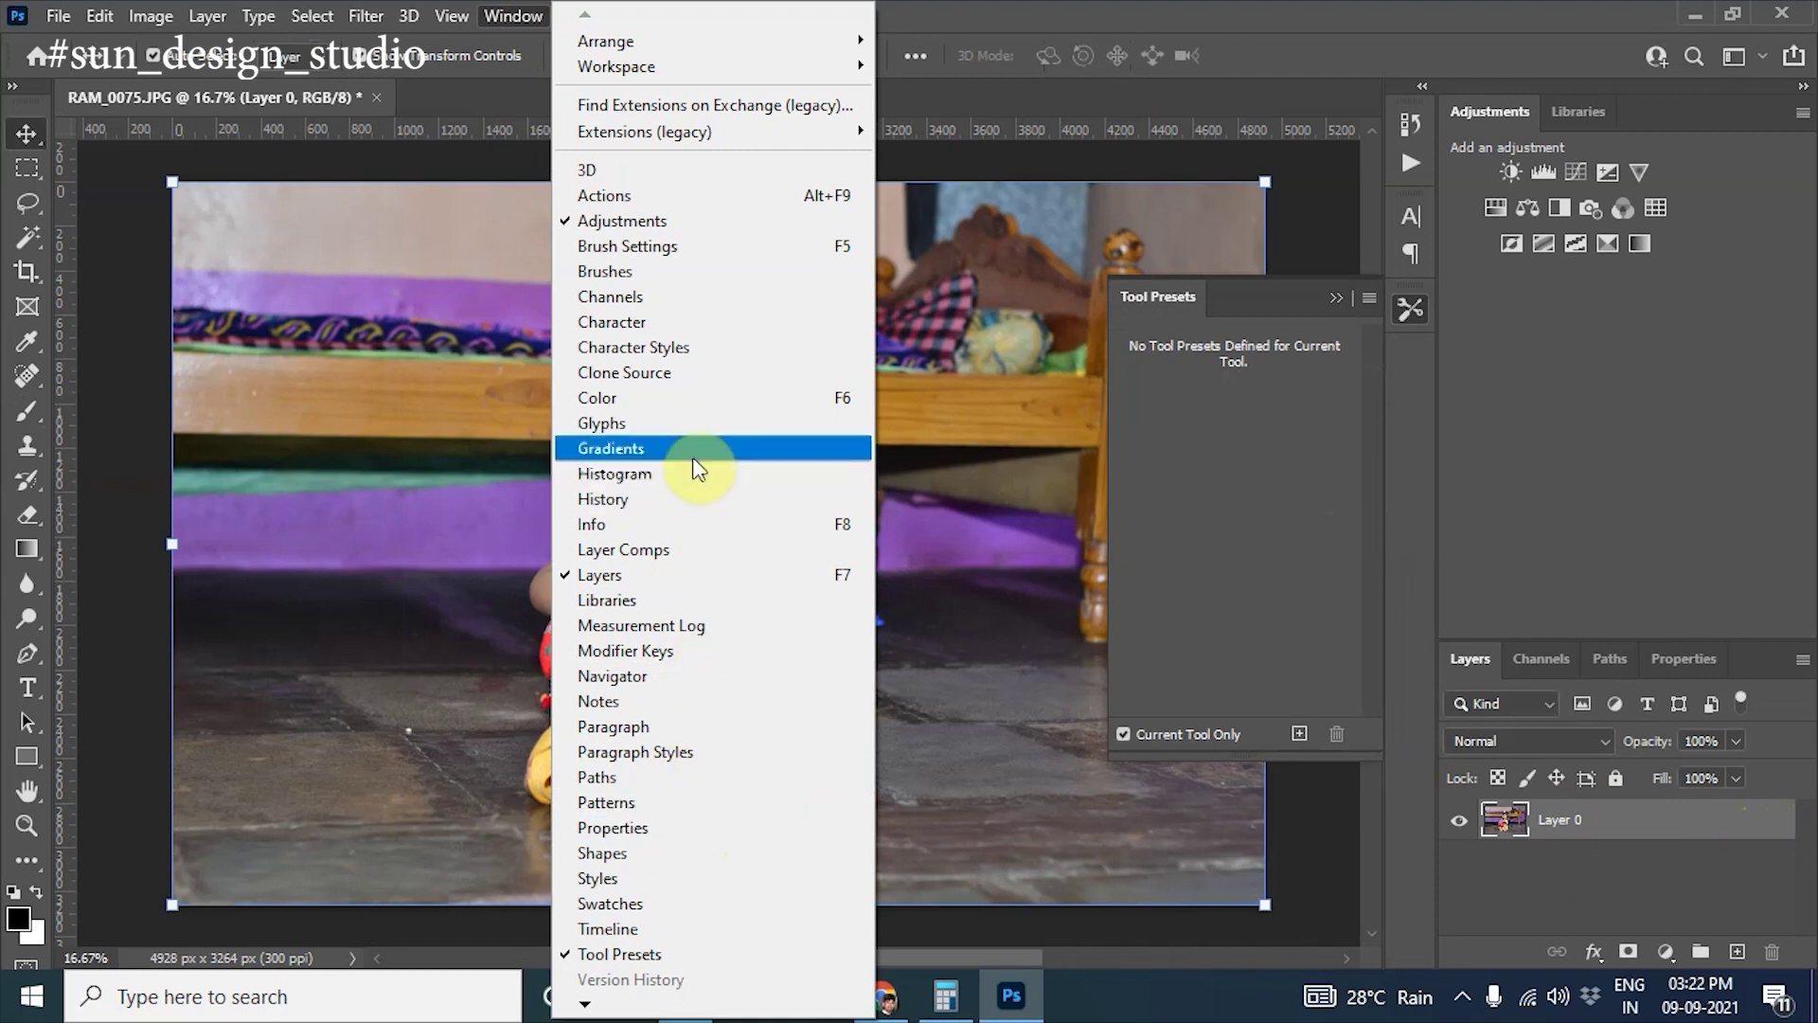
click(1694, 666)
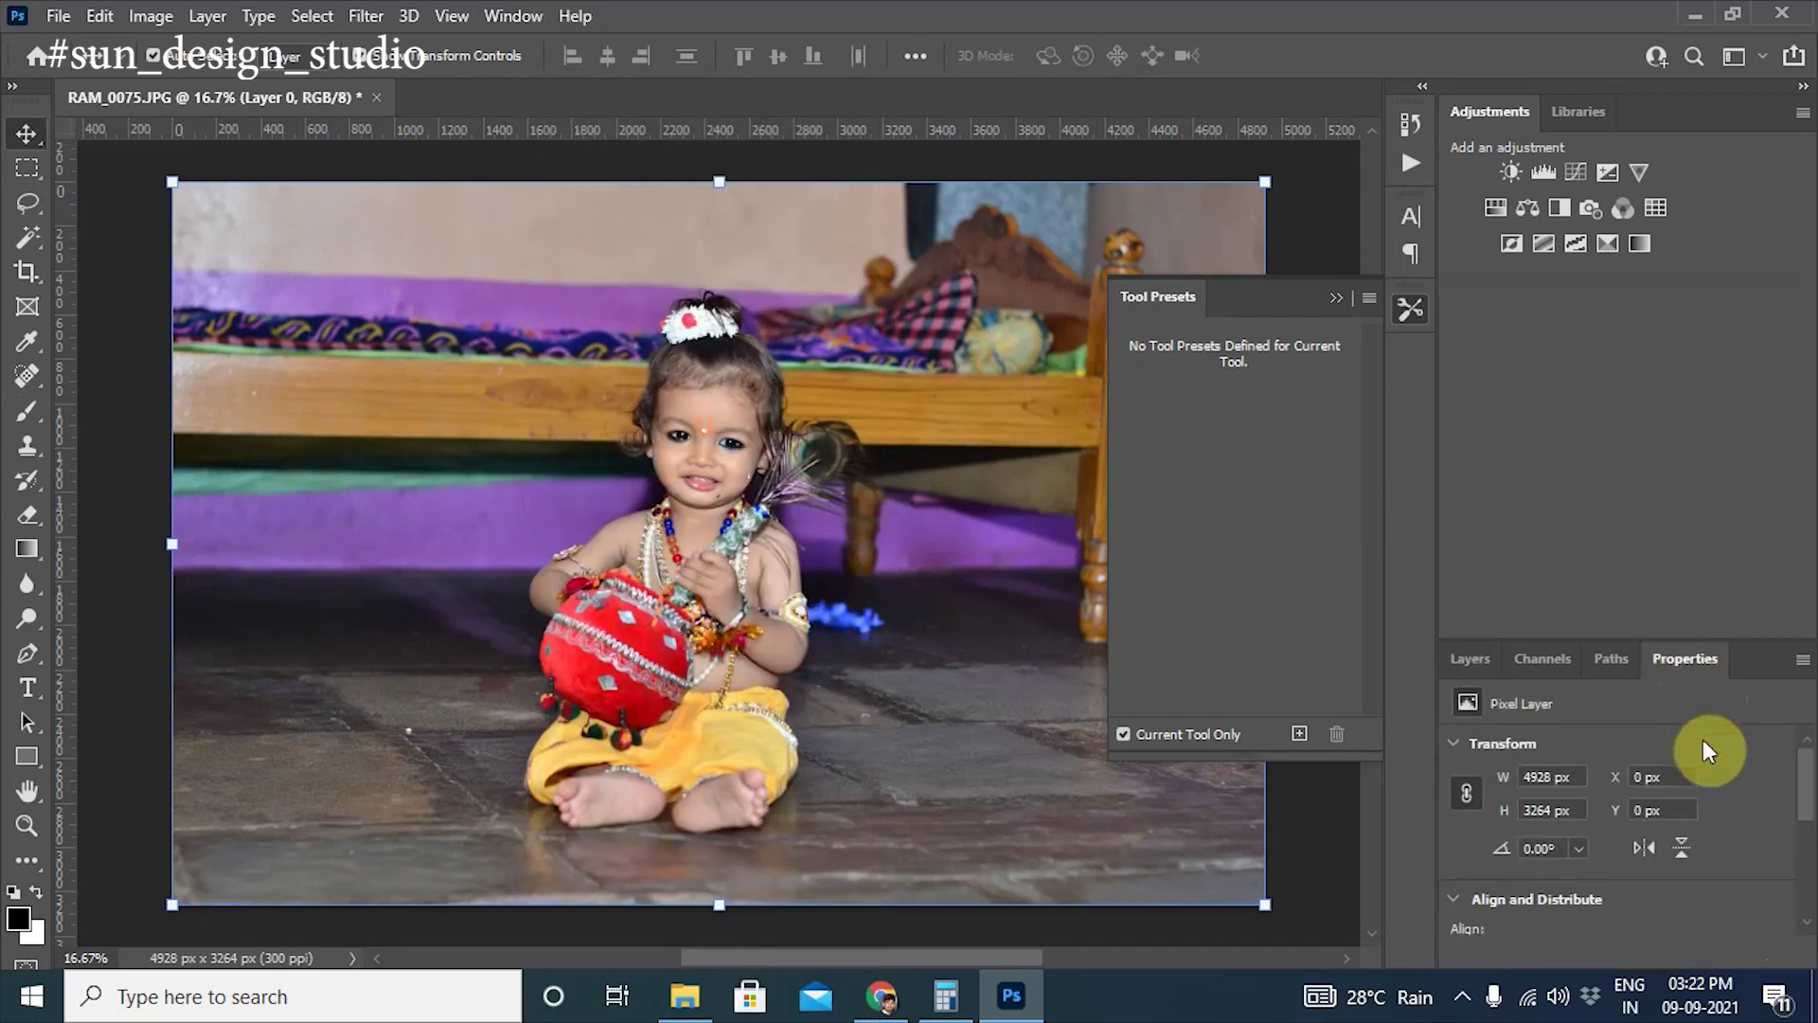
scroll(1703, 739, down, 3)
scroll(1680, 748, down, 2)
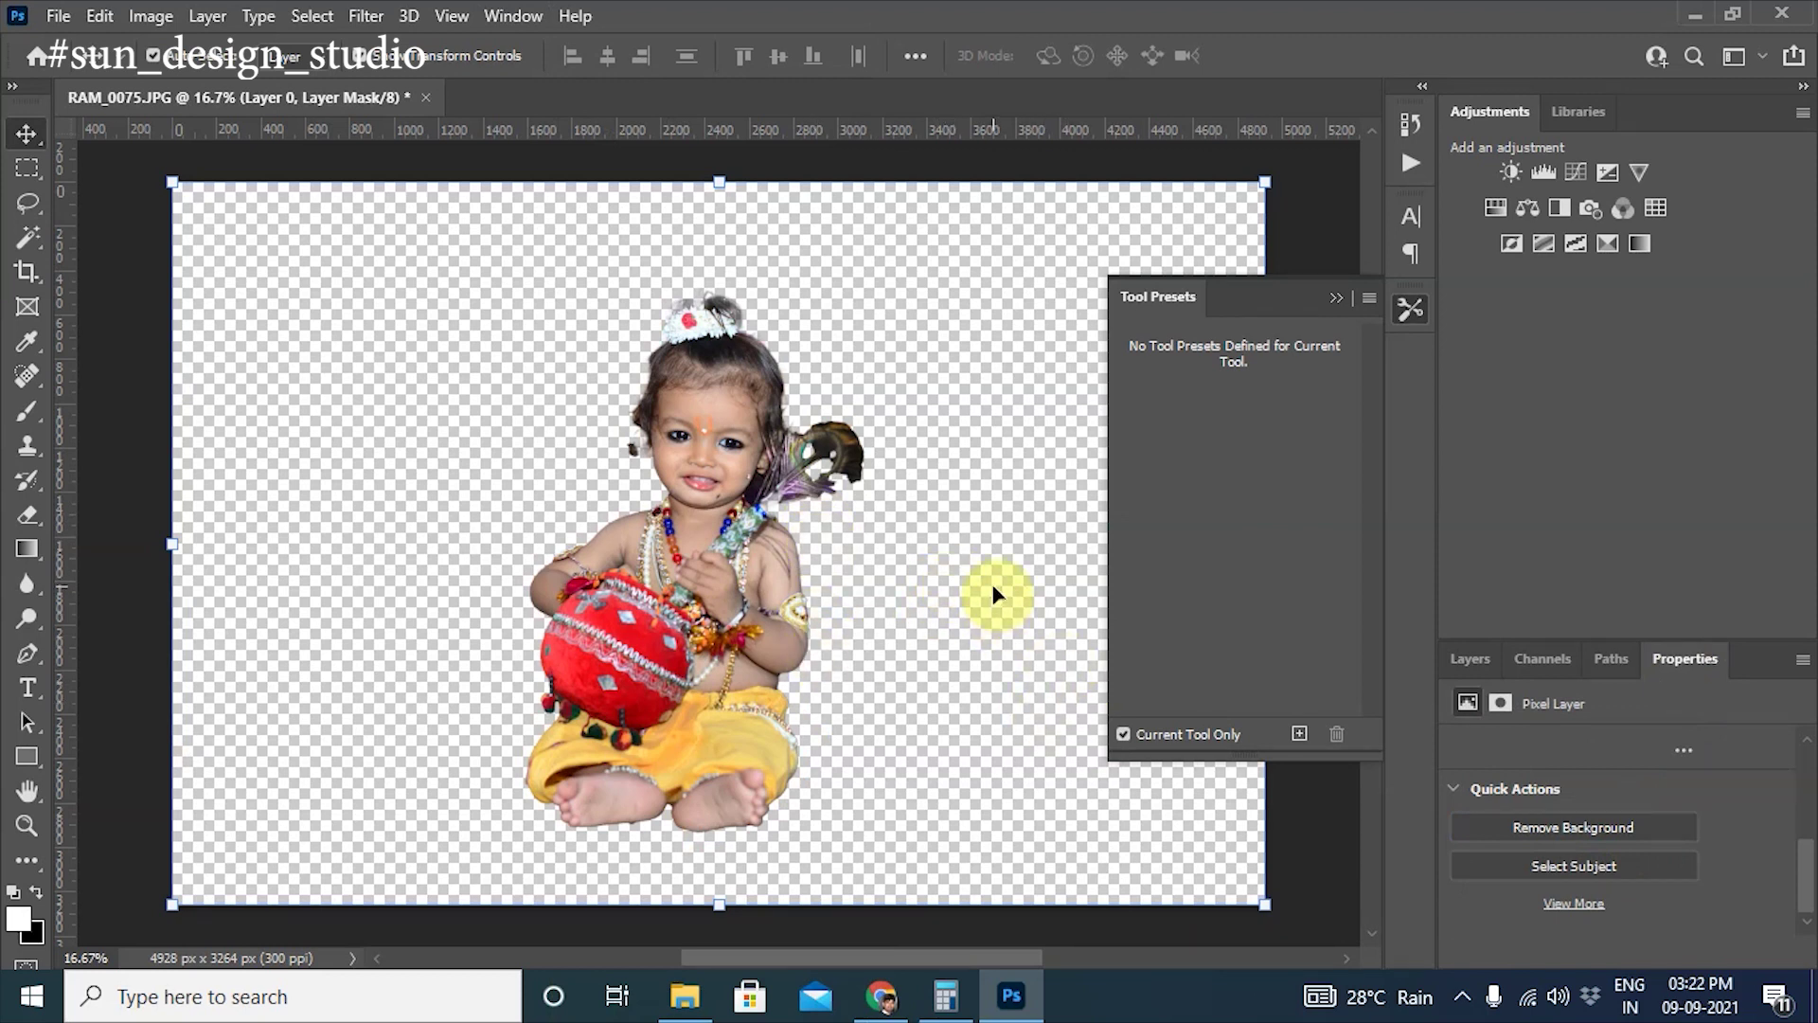
Step: Undo Remove Background and close RAM_0075 without saving
key(ctrl+z)
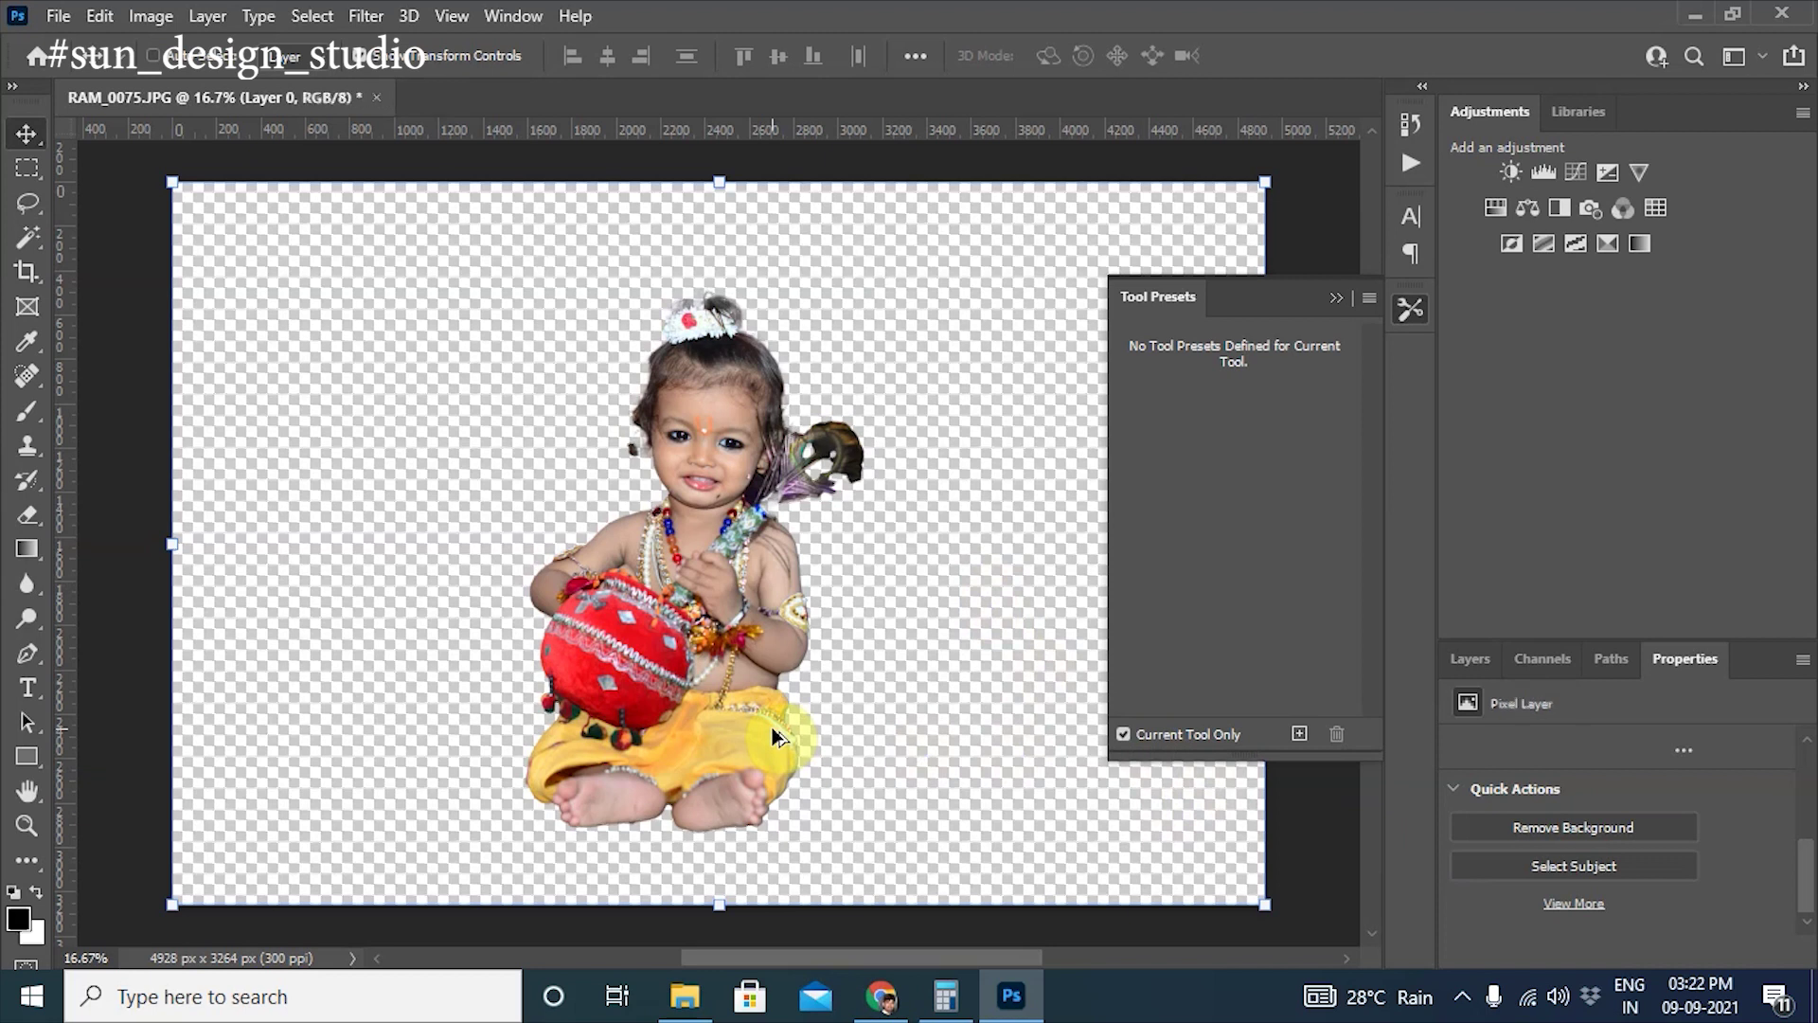
click(1470, 660)
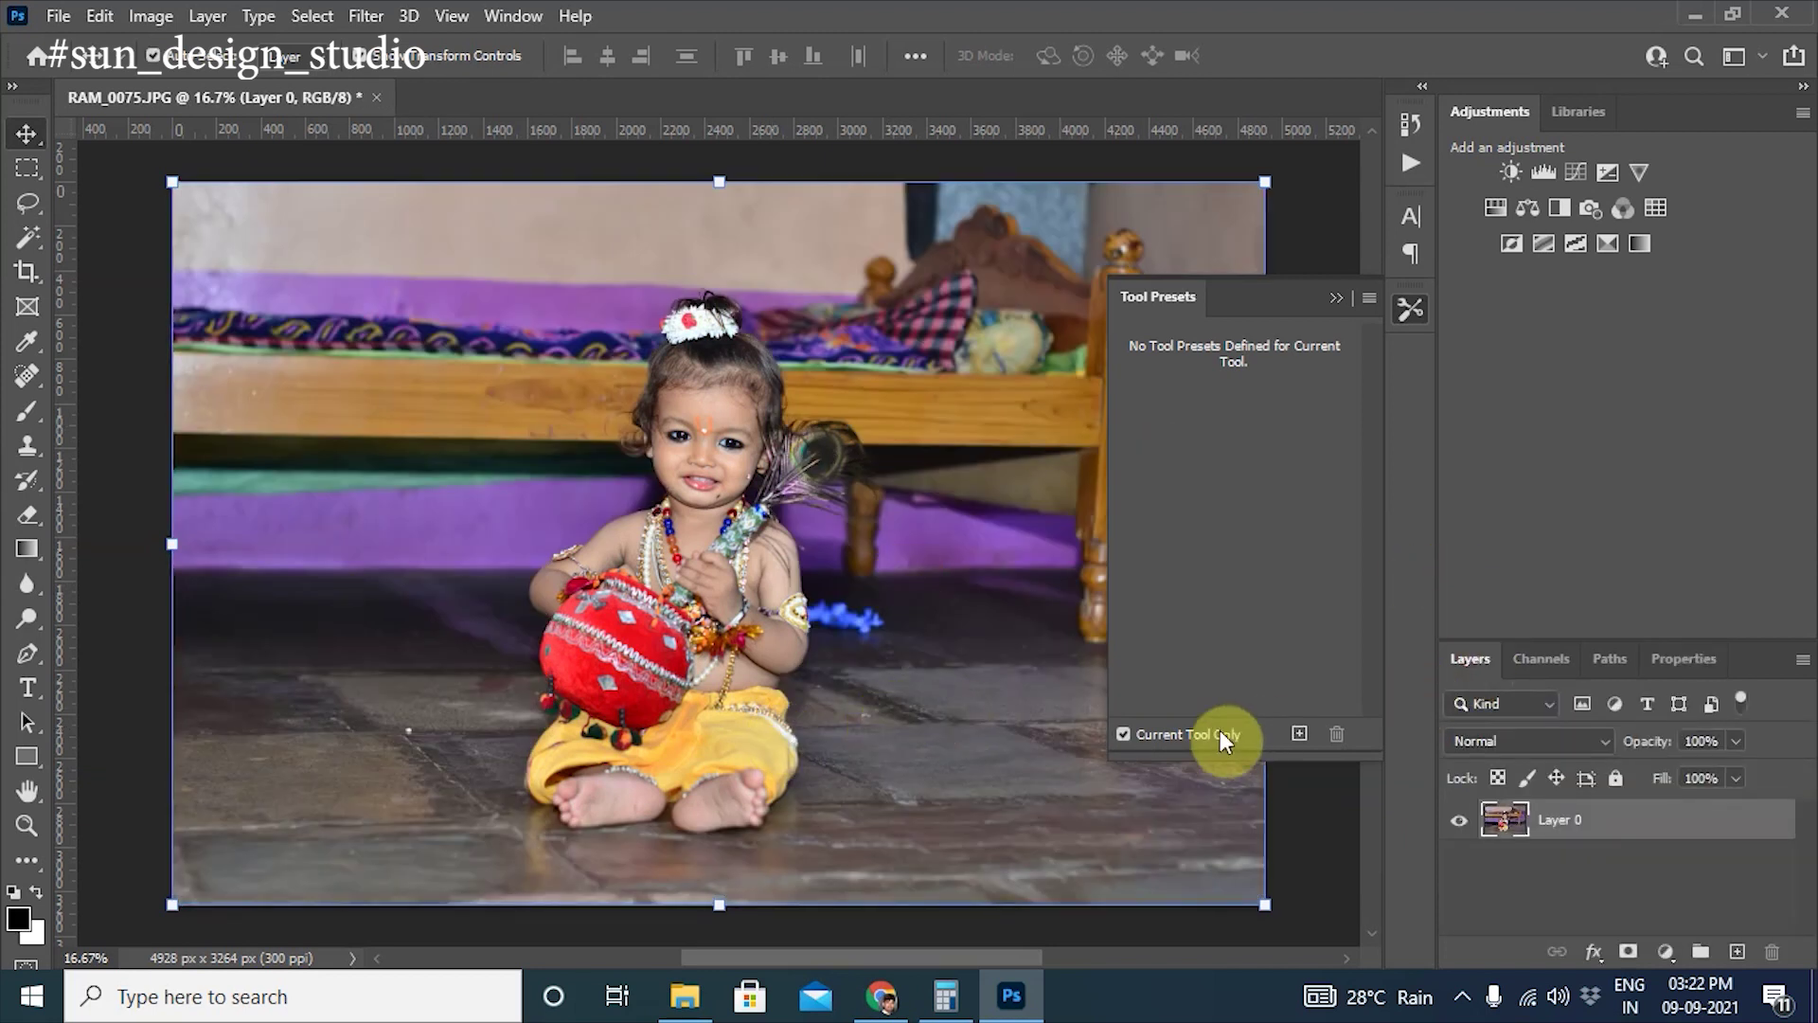
key(ctrl+w)
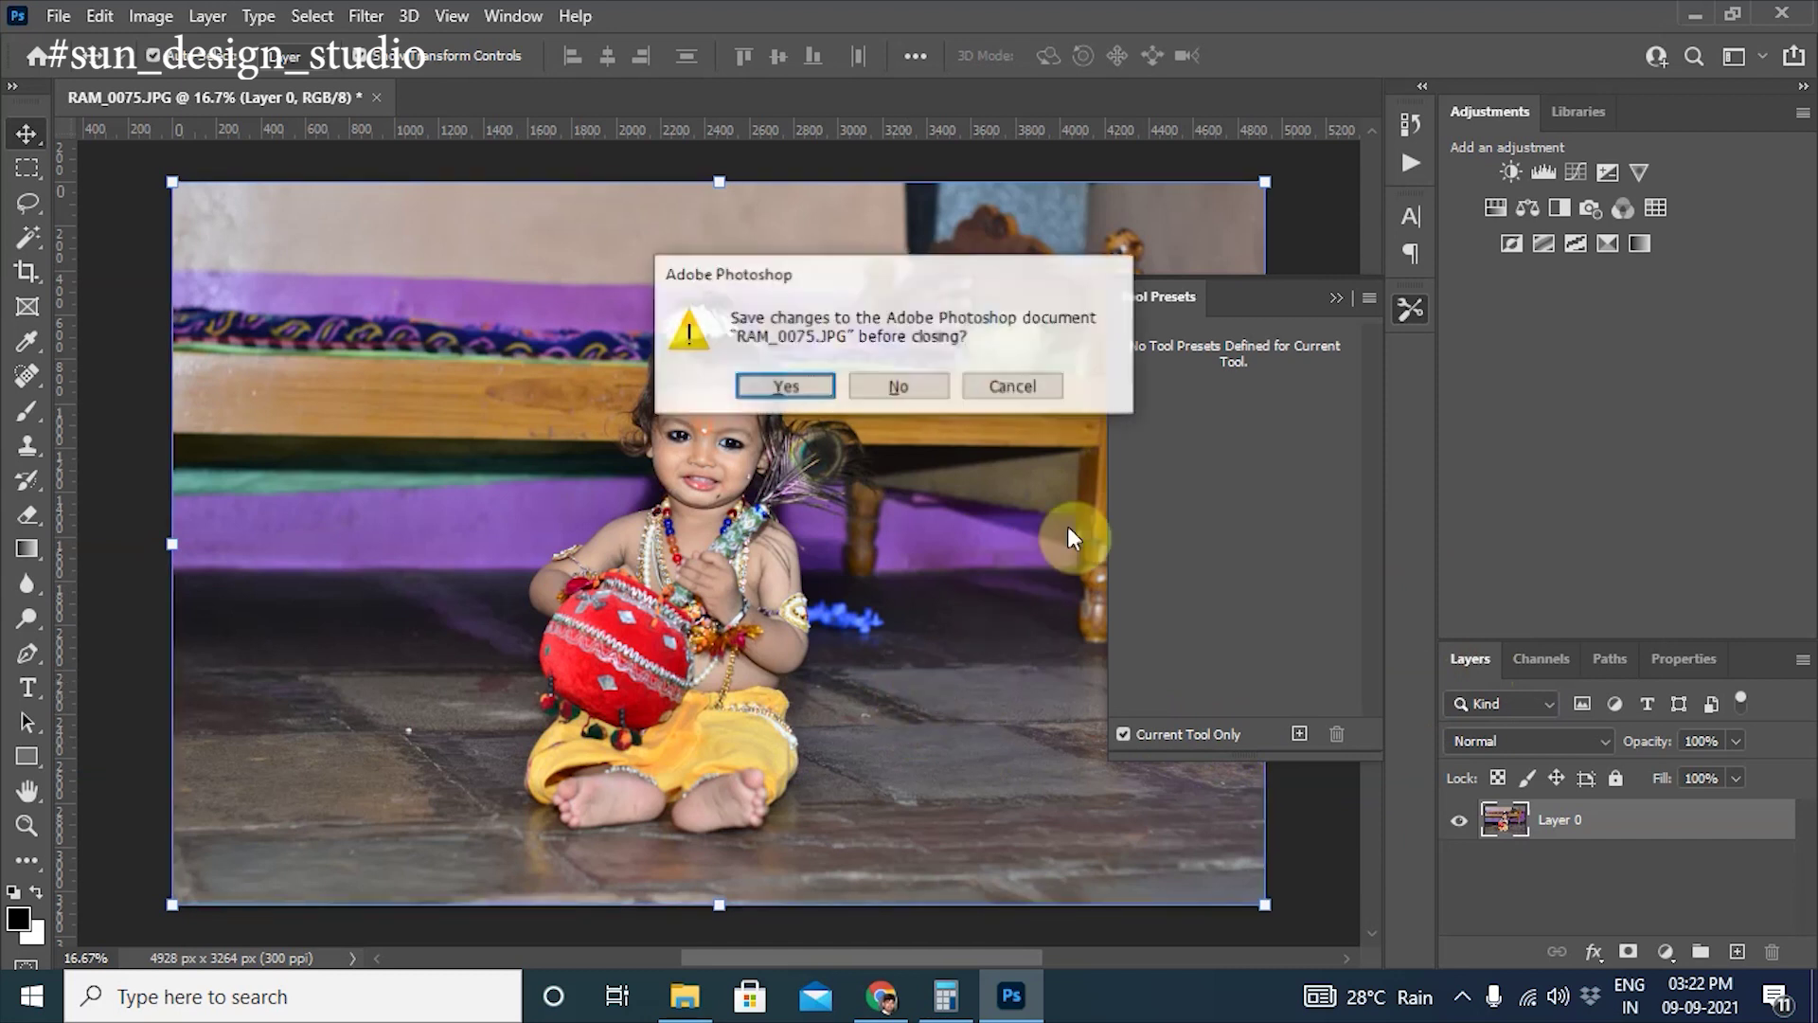
click(926, 387)
Step: Open the couple-443600_1280 wedding photo from the Downloads folder
click(83, 352)
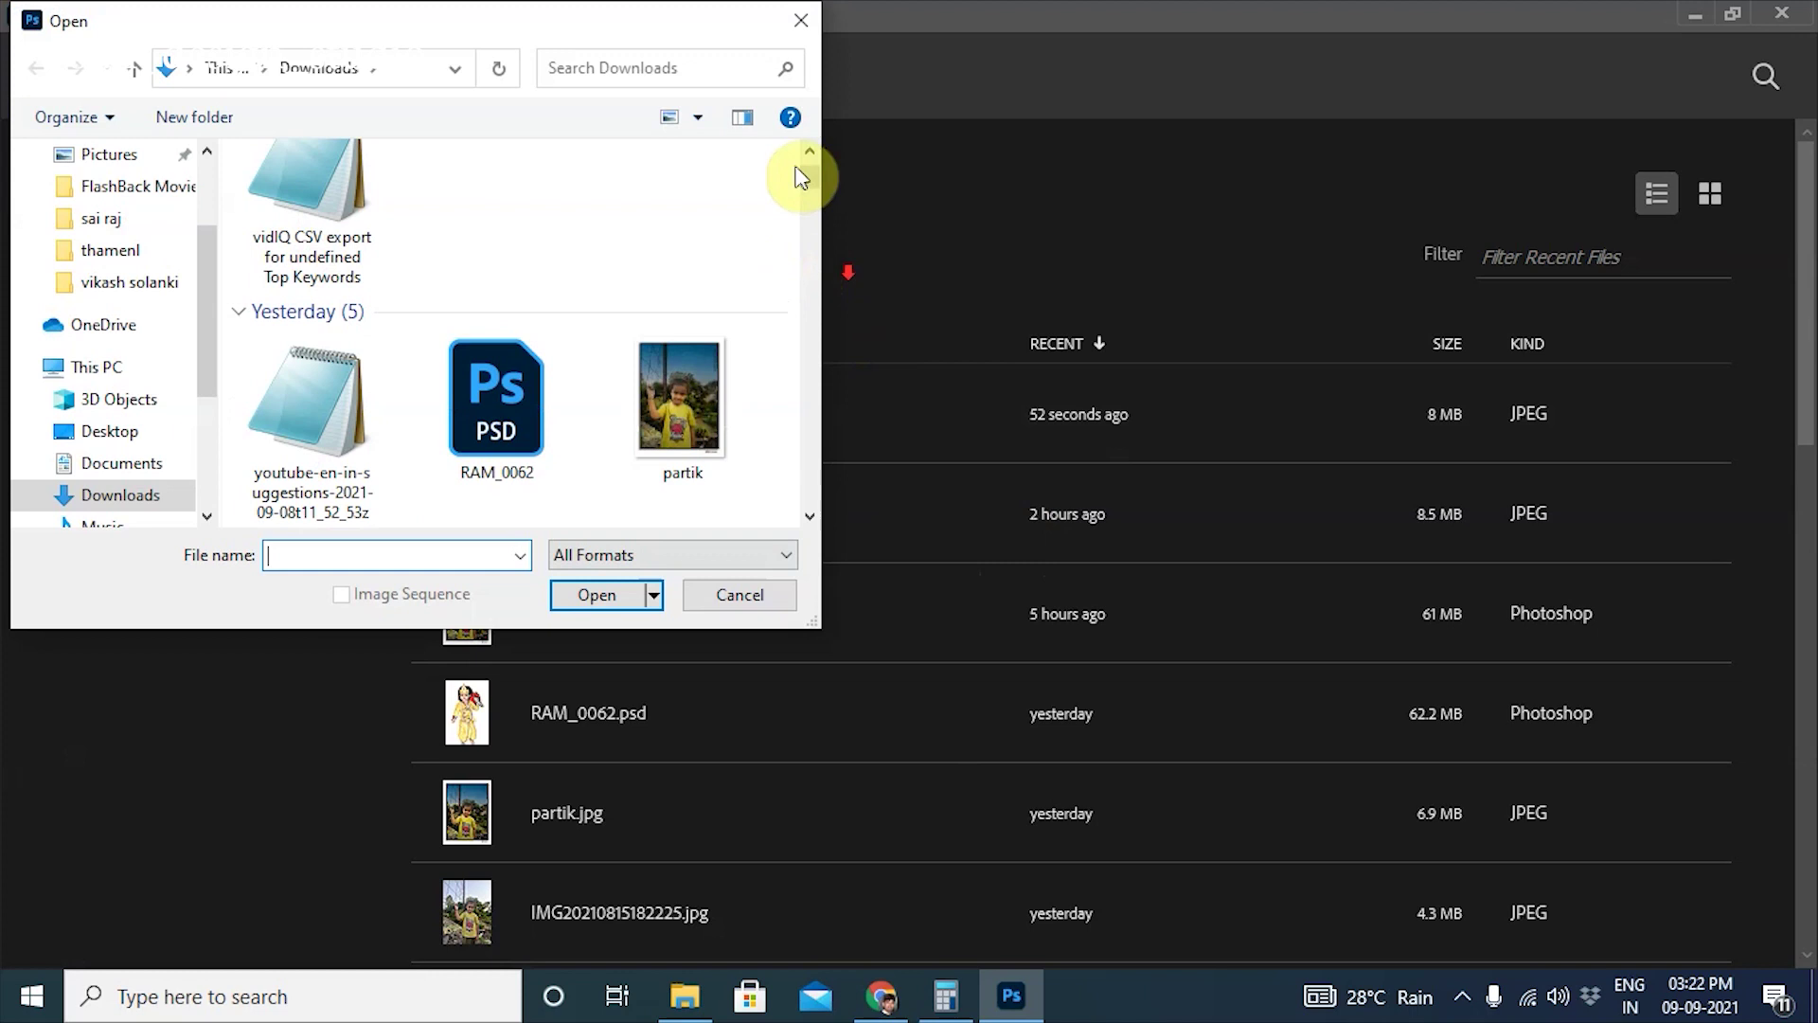
drag(816, 184, 826, 295)
click(502, 327)
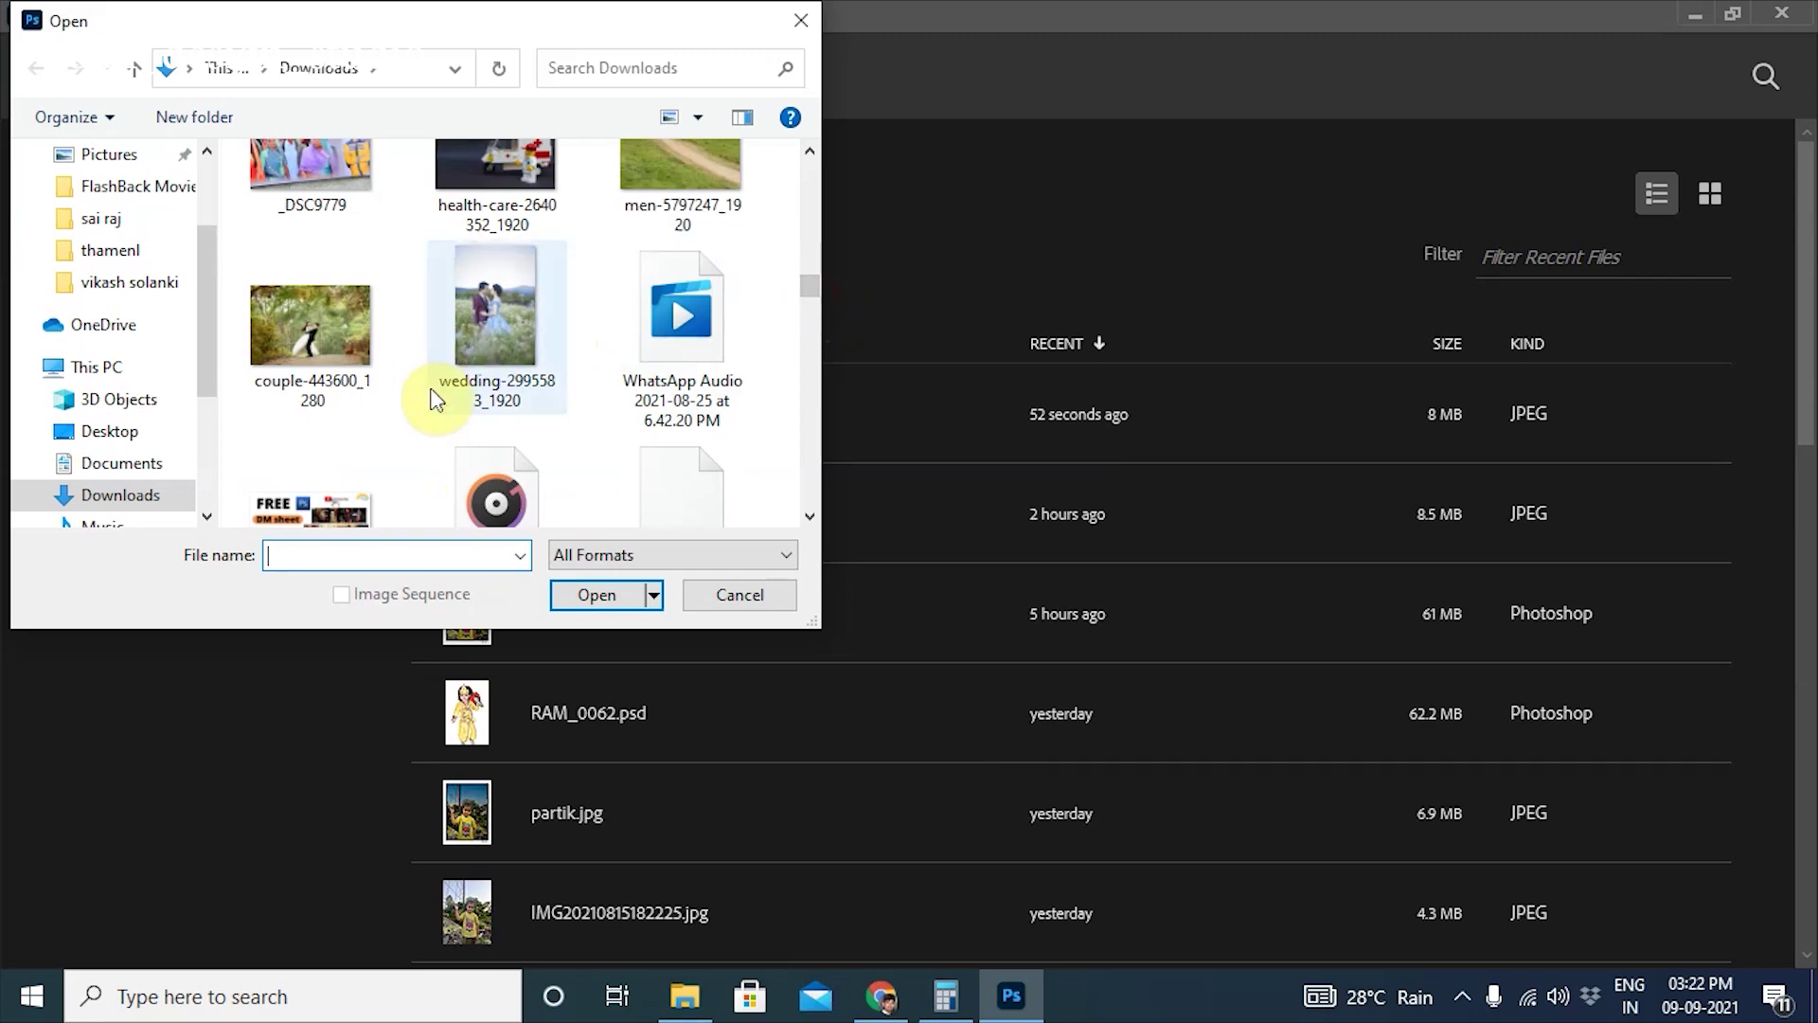
scroll(497, 330, up, 1)
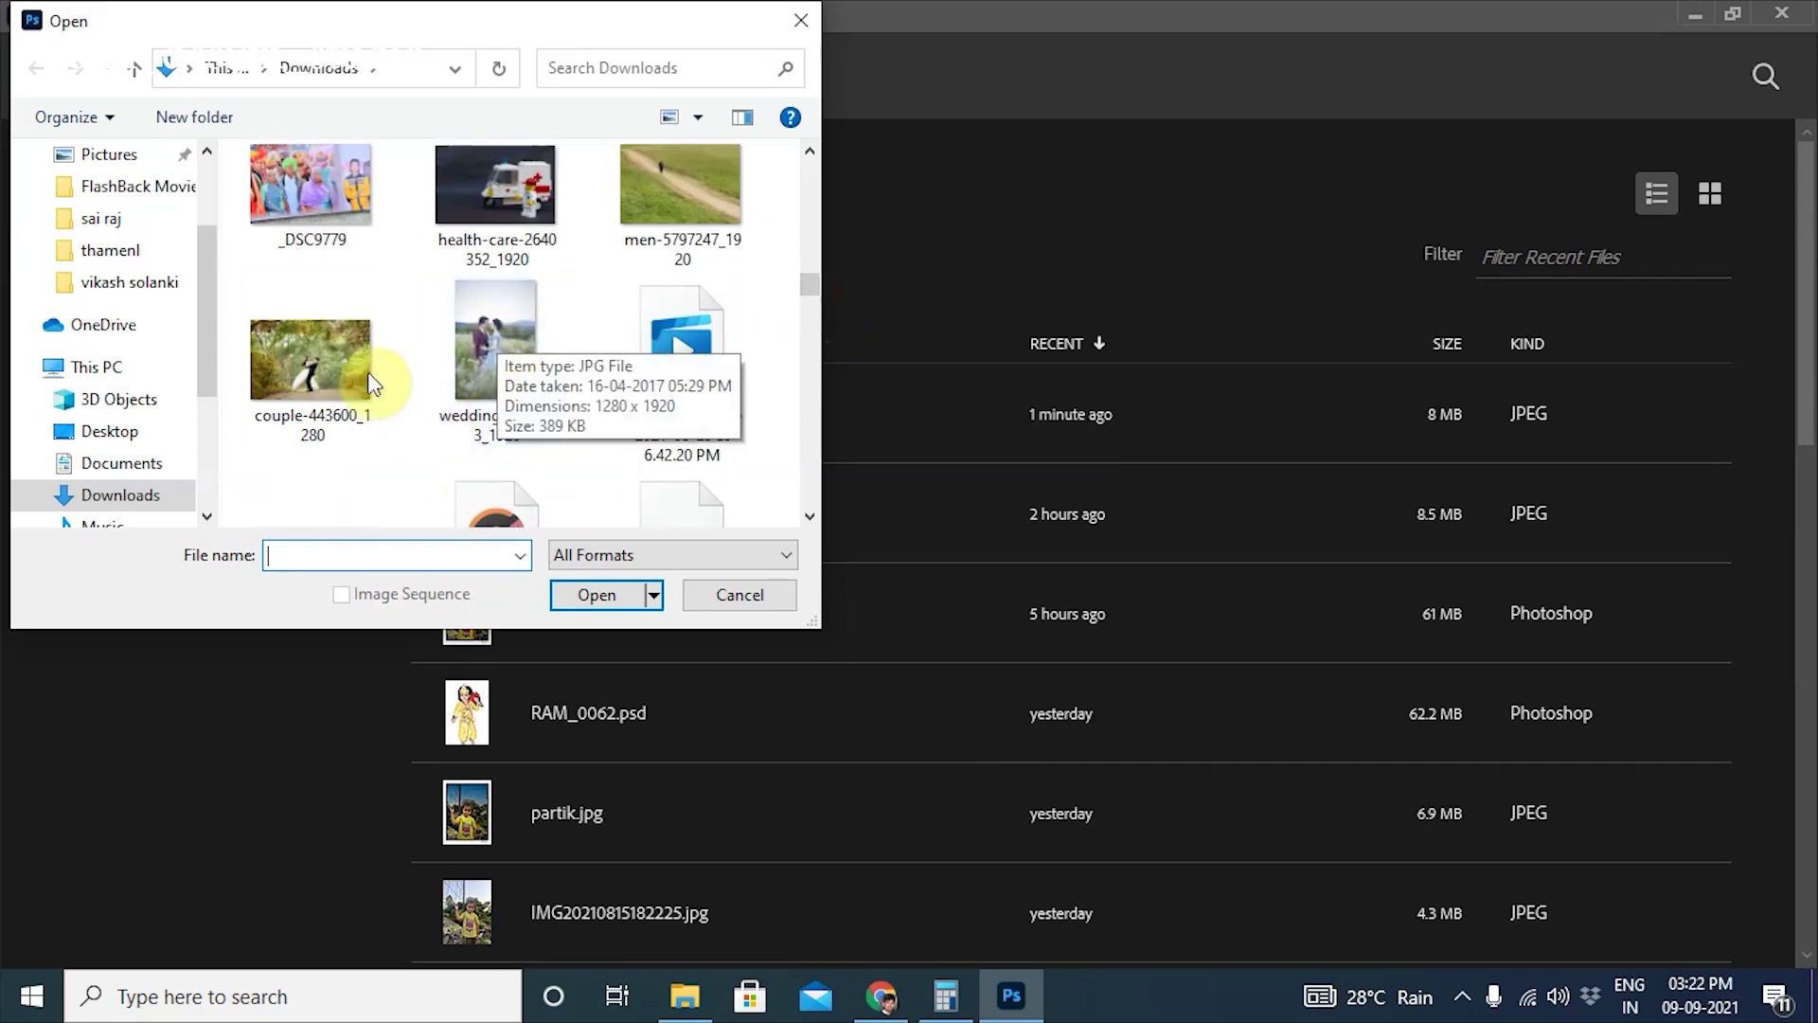
click(327, 372)
click(610, 601)
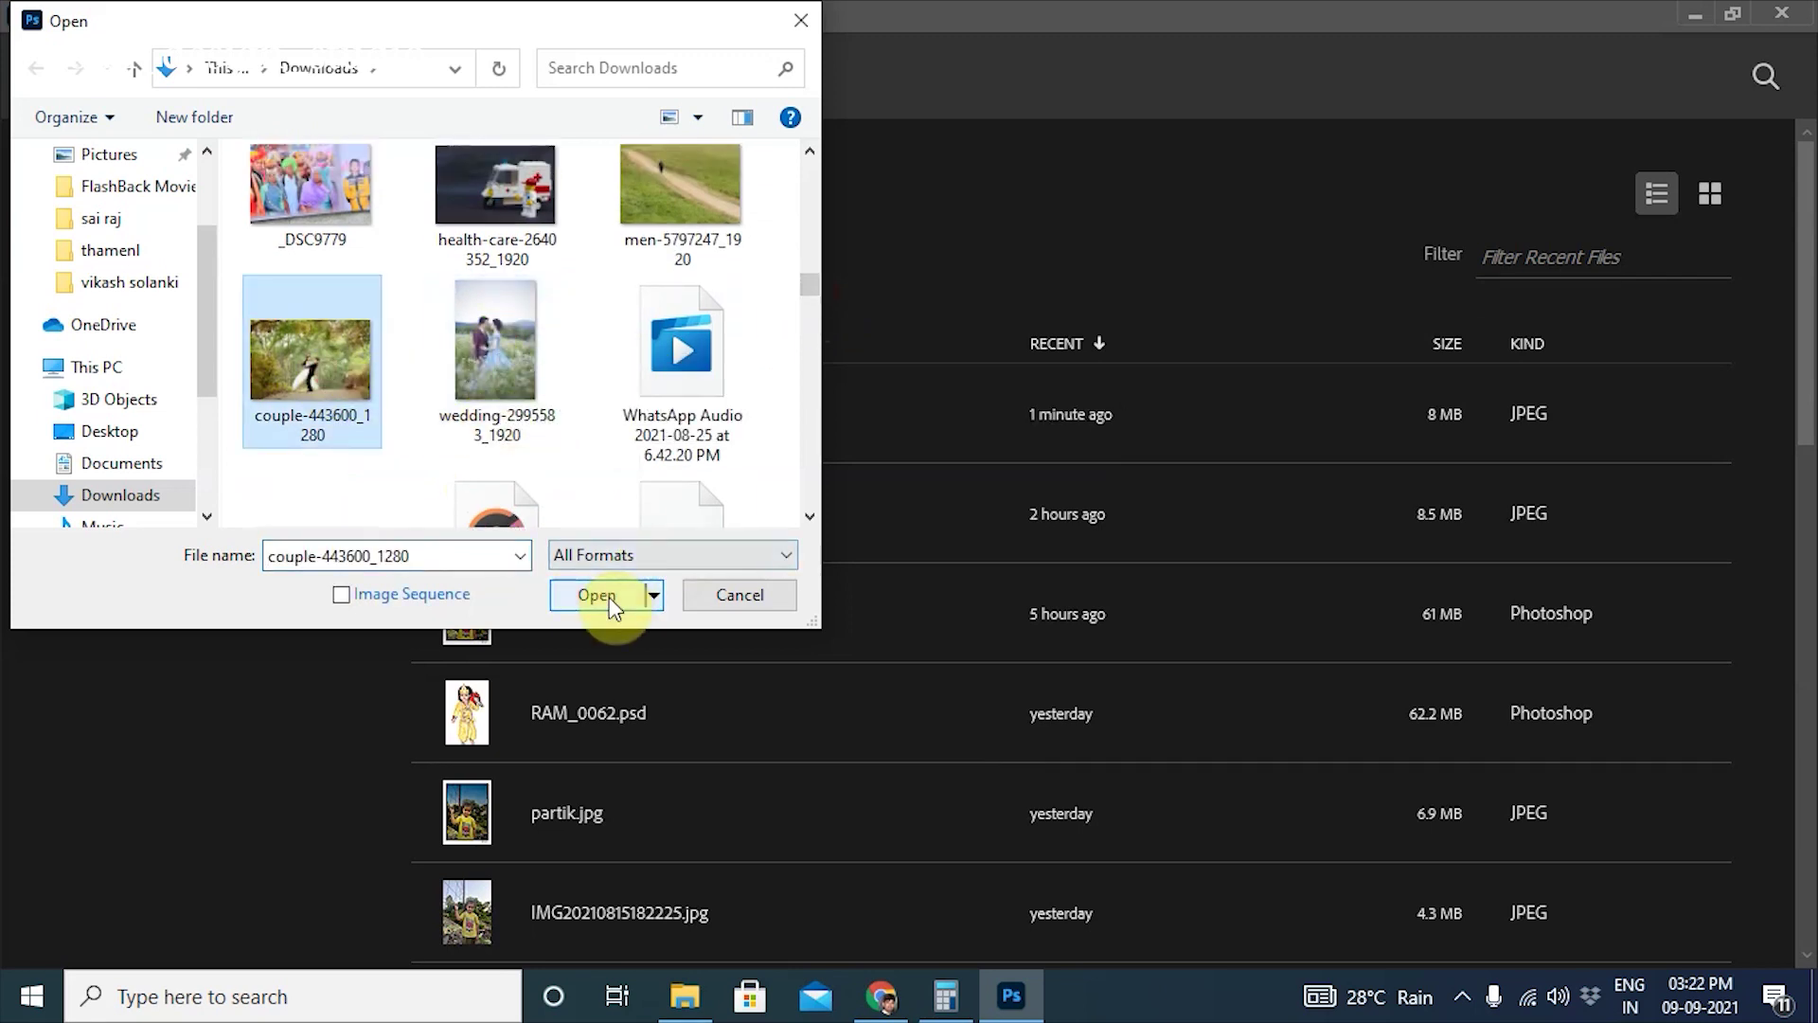
click(610, 597)
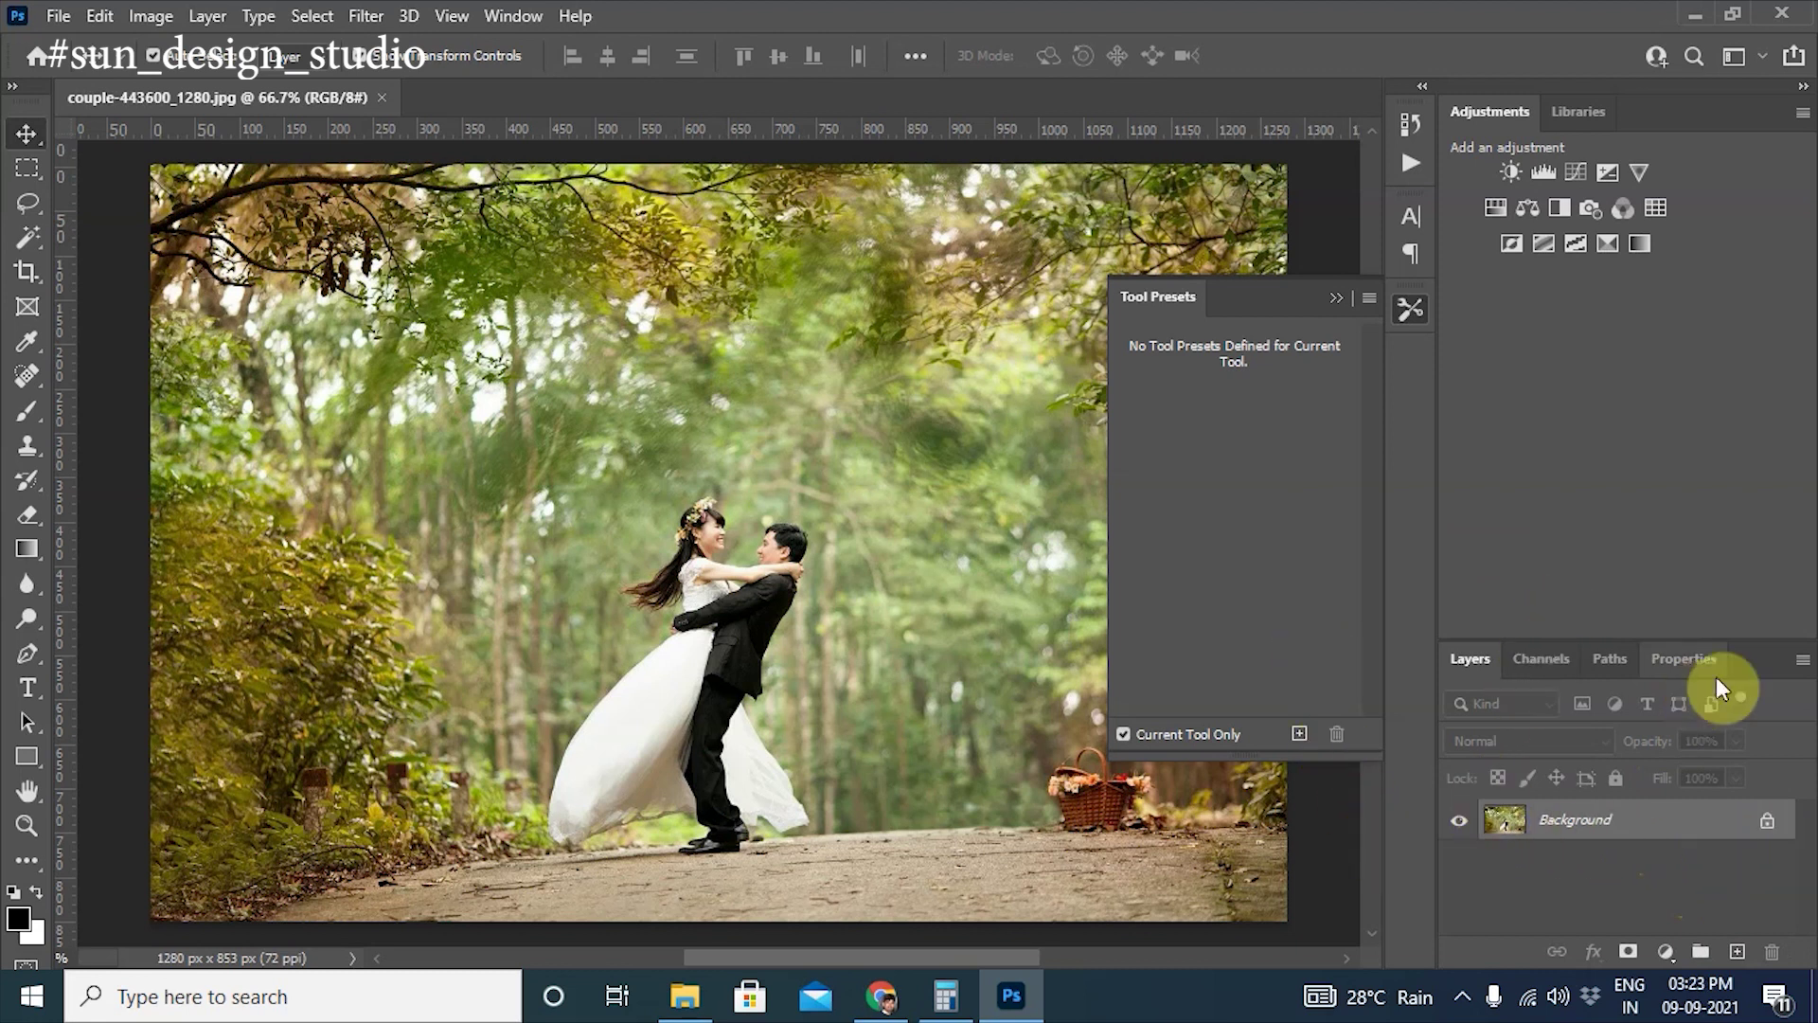
Step: Unlock the couple's Background layer into Layer 0 and show its Properties
double_click(1766, 832)
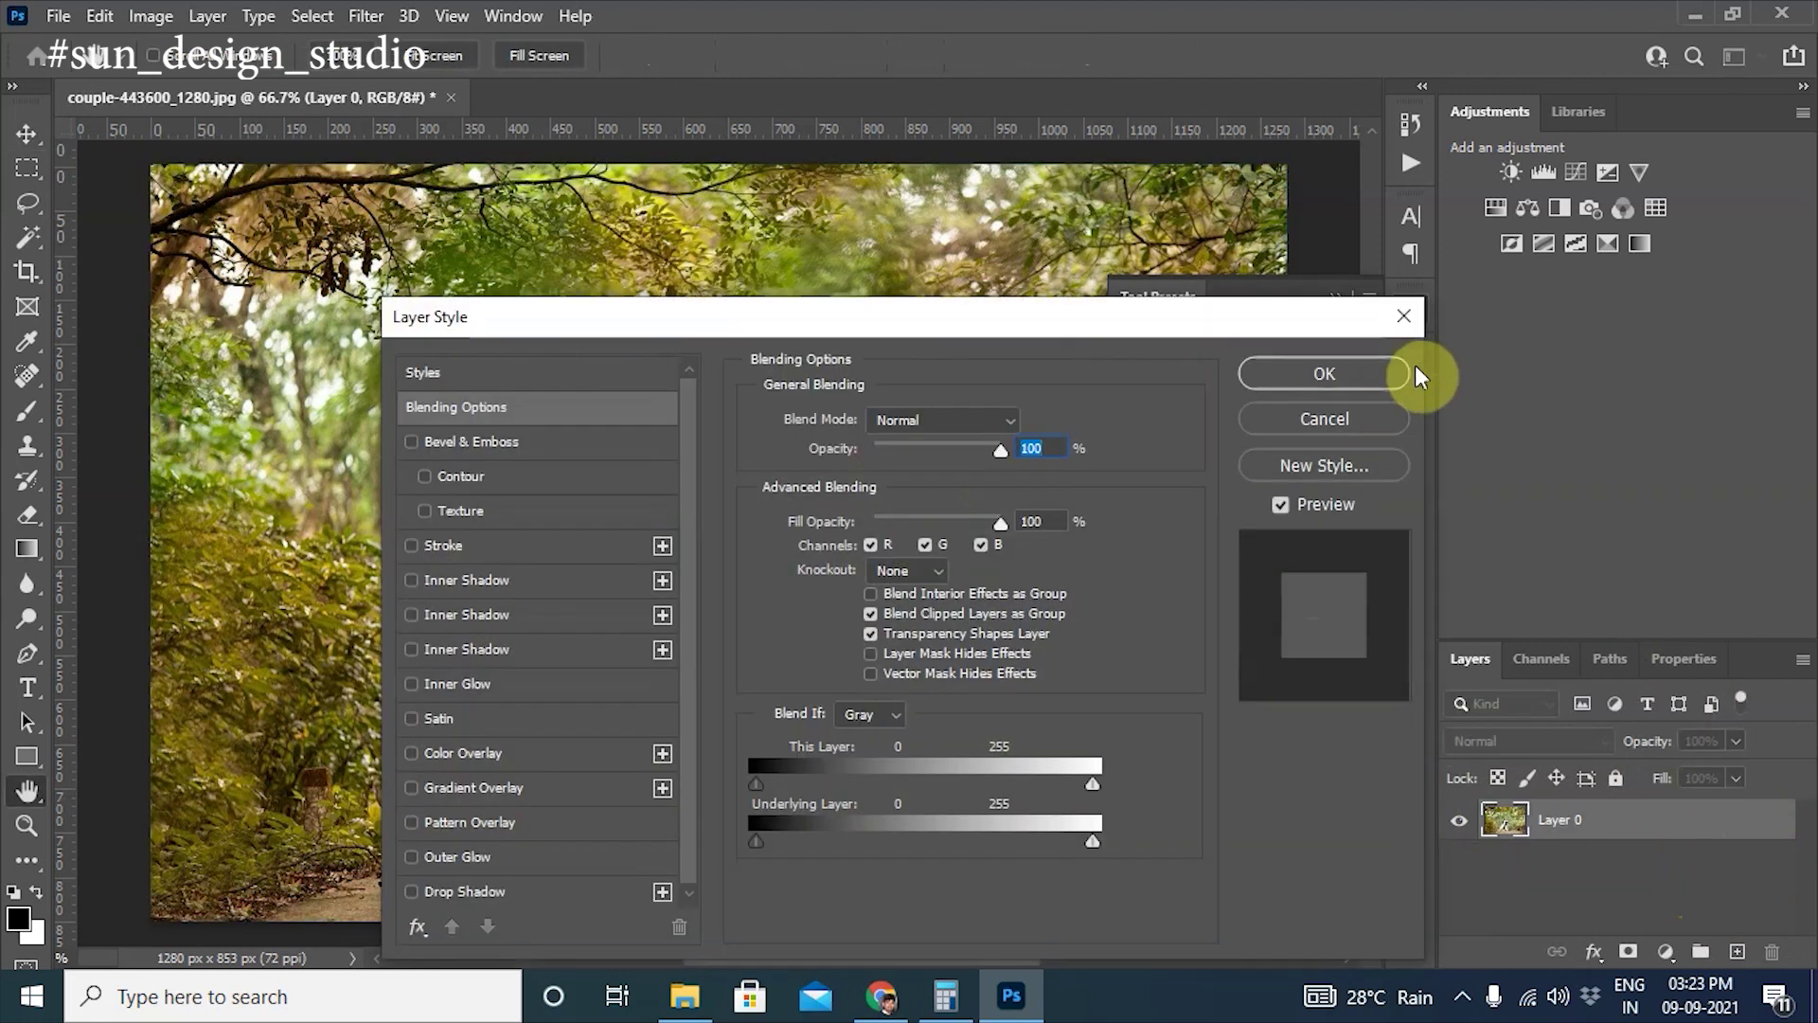
click(1411, 326)
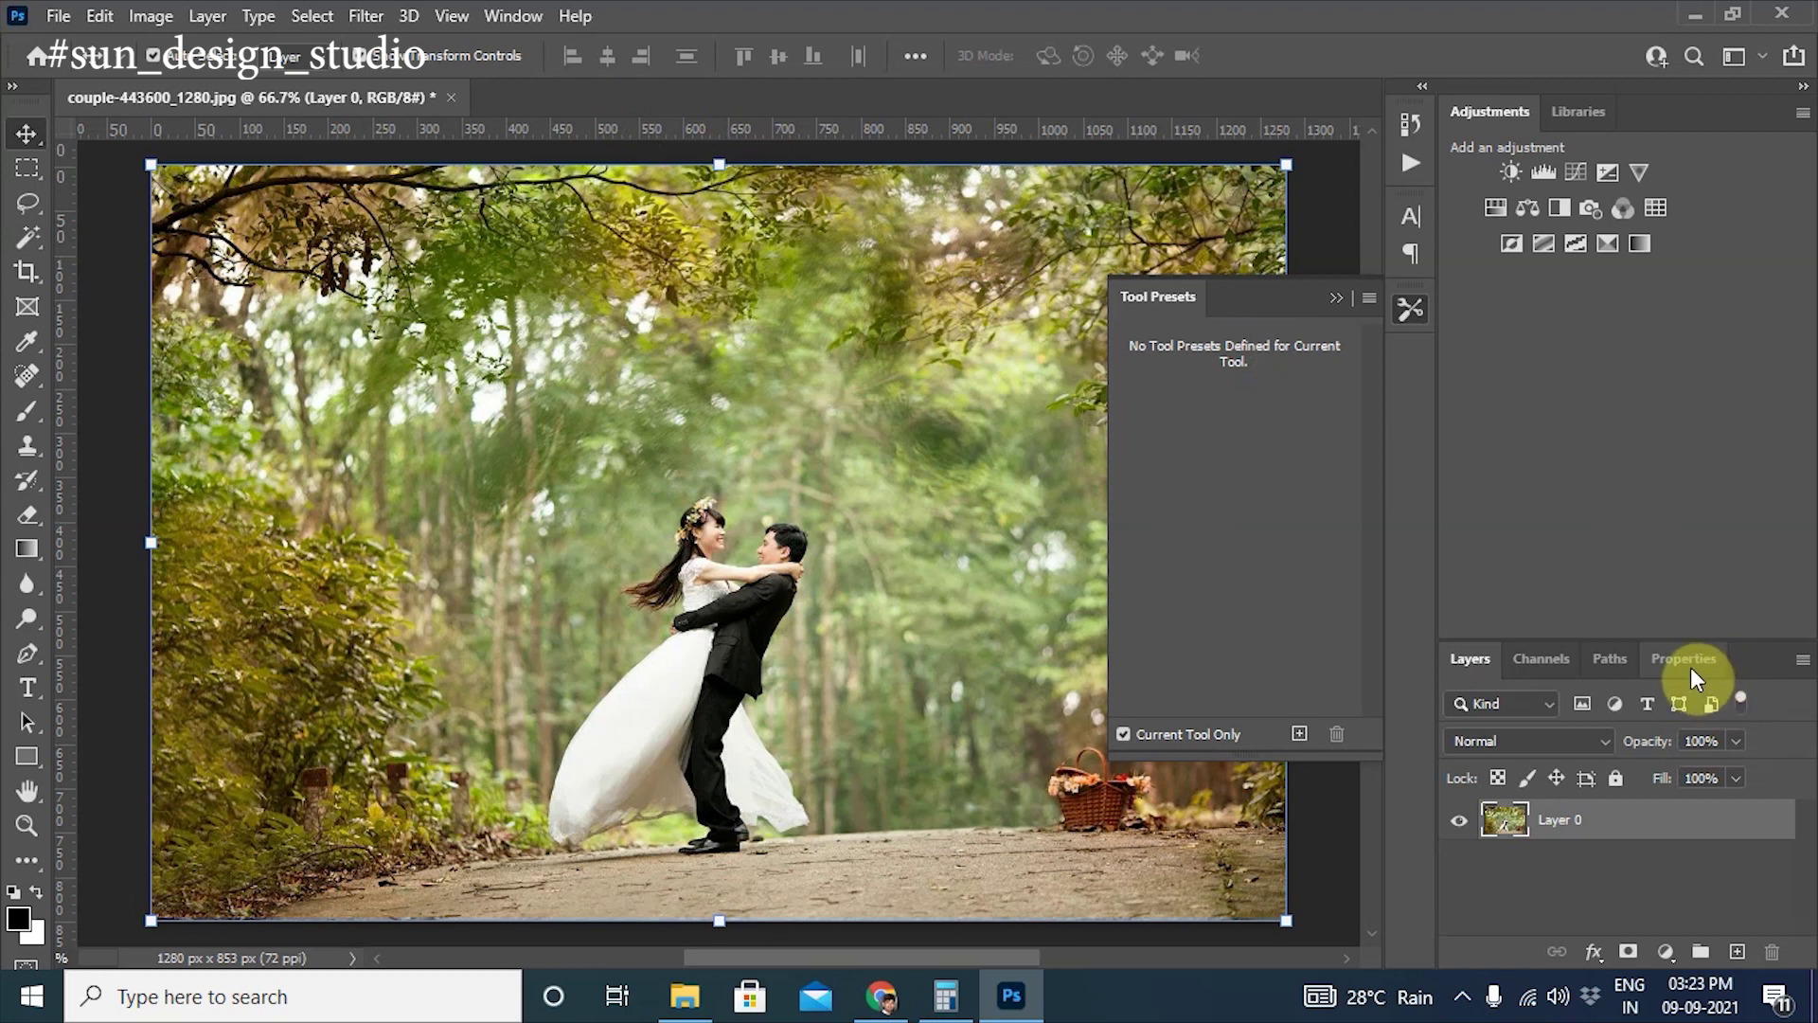
click(1691, 666)
right_click(1693, 668)
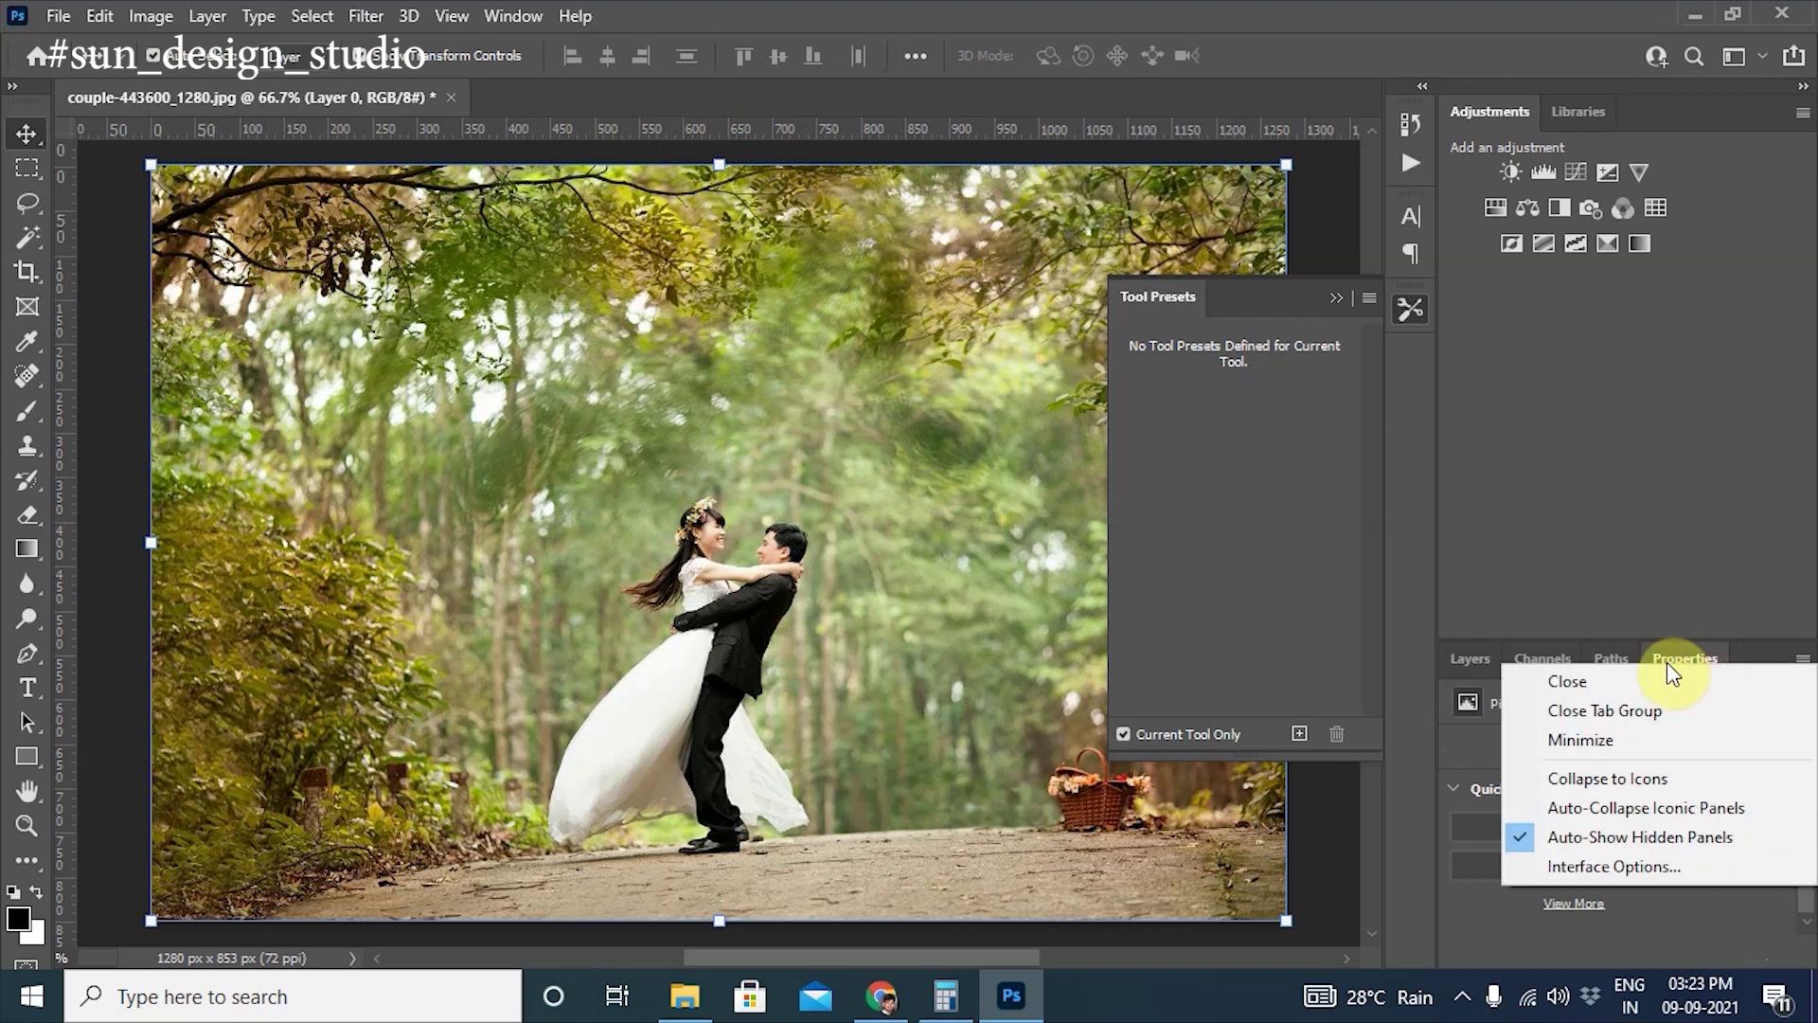
Step: Reopen the Properties panel and run Remove Background on the couple
click(1601, 682)
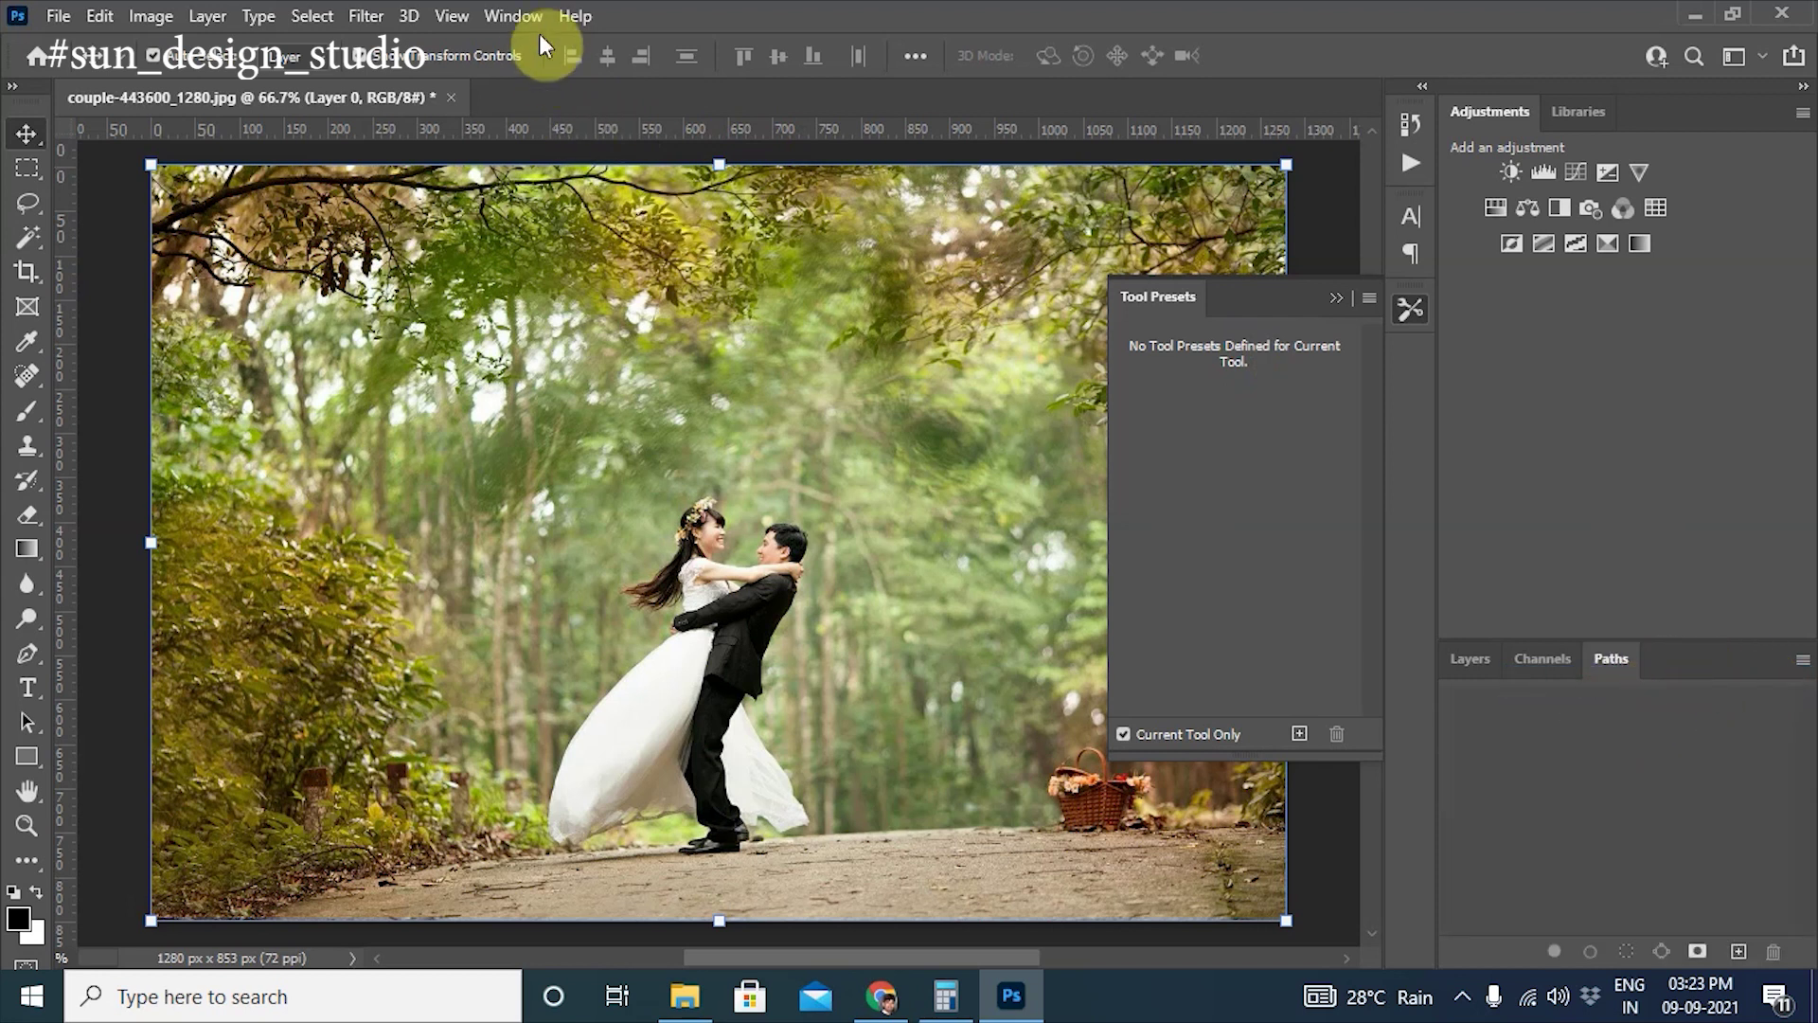
click(514, 16)
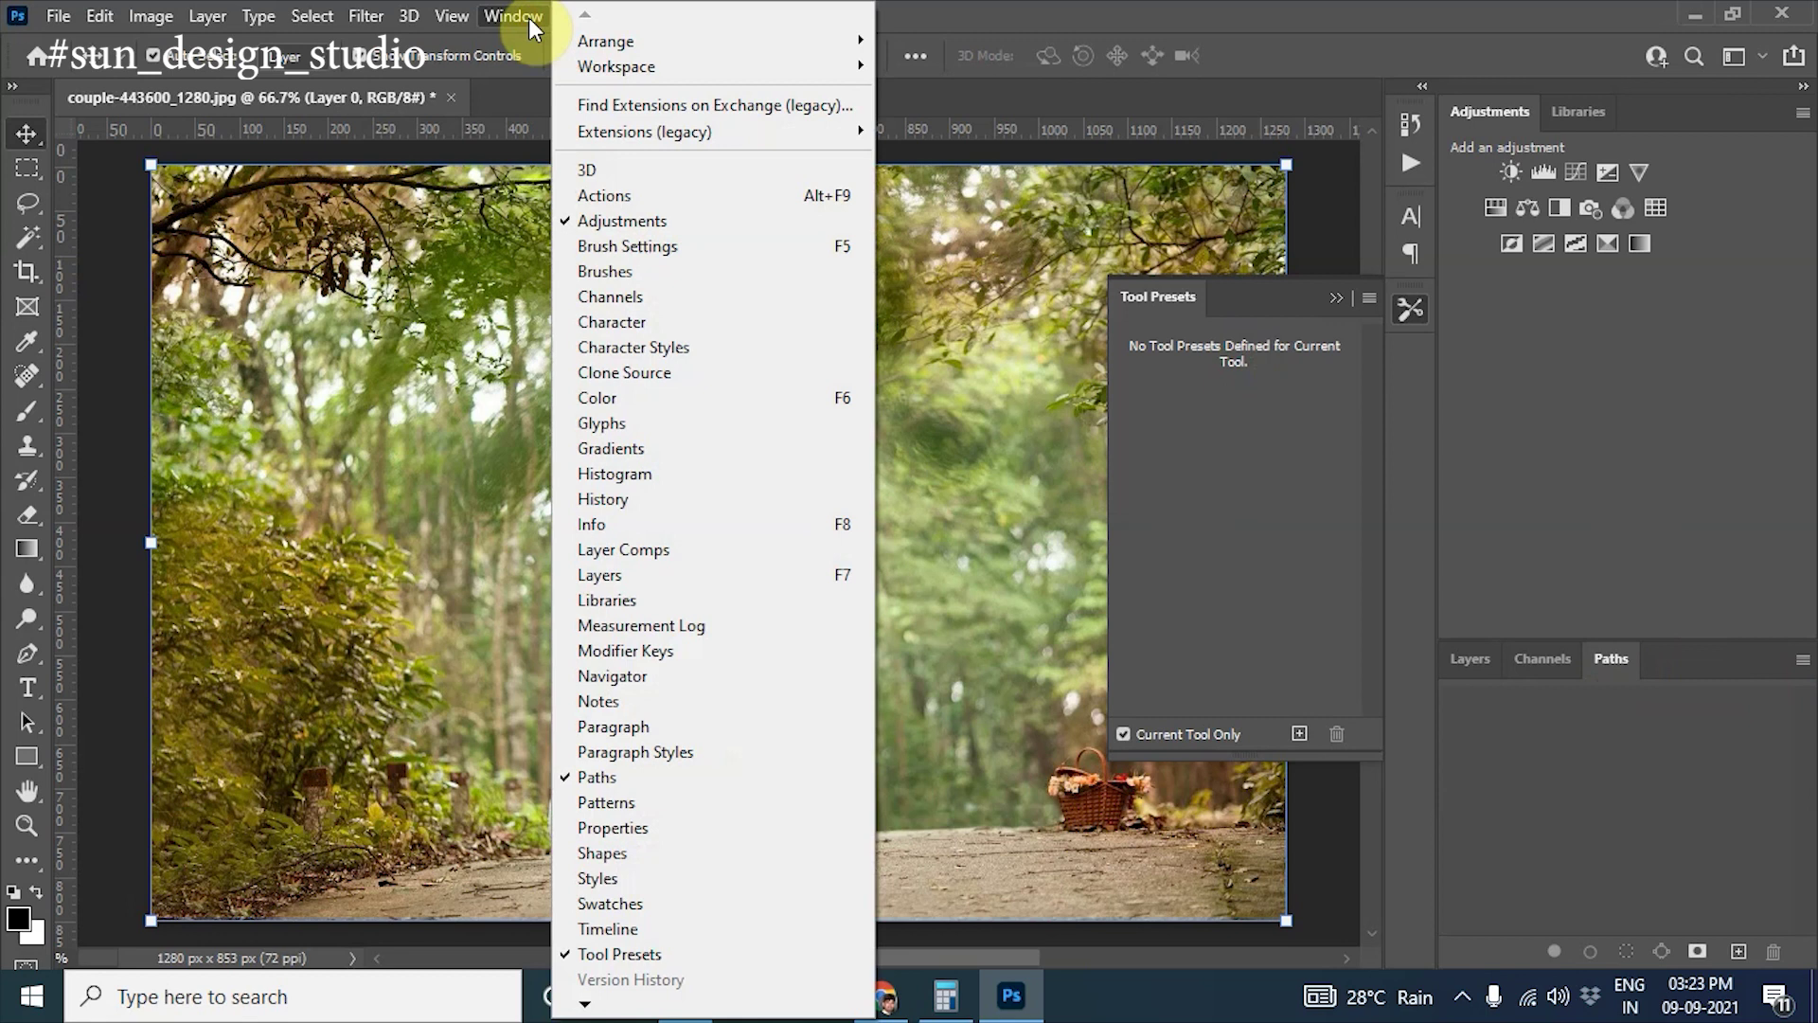
click(657, 828)
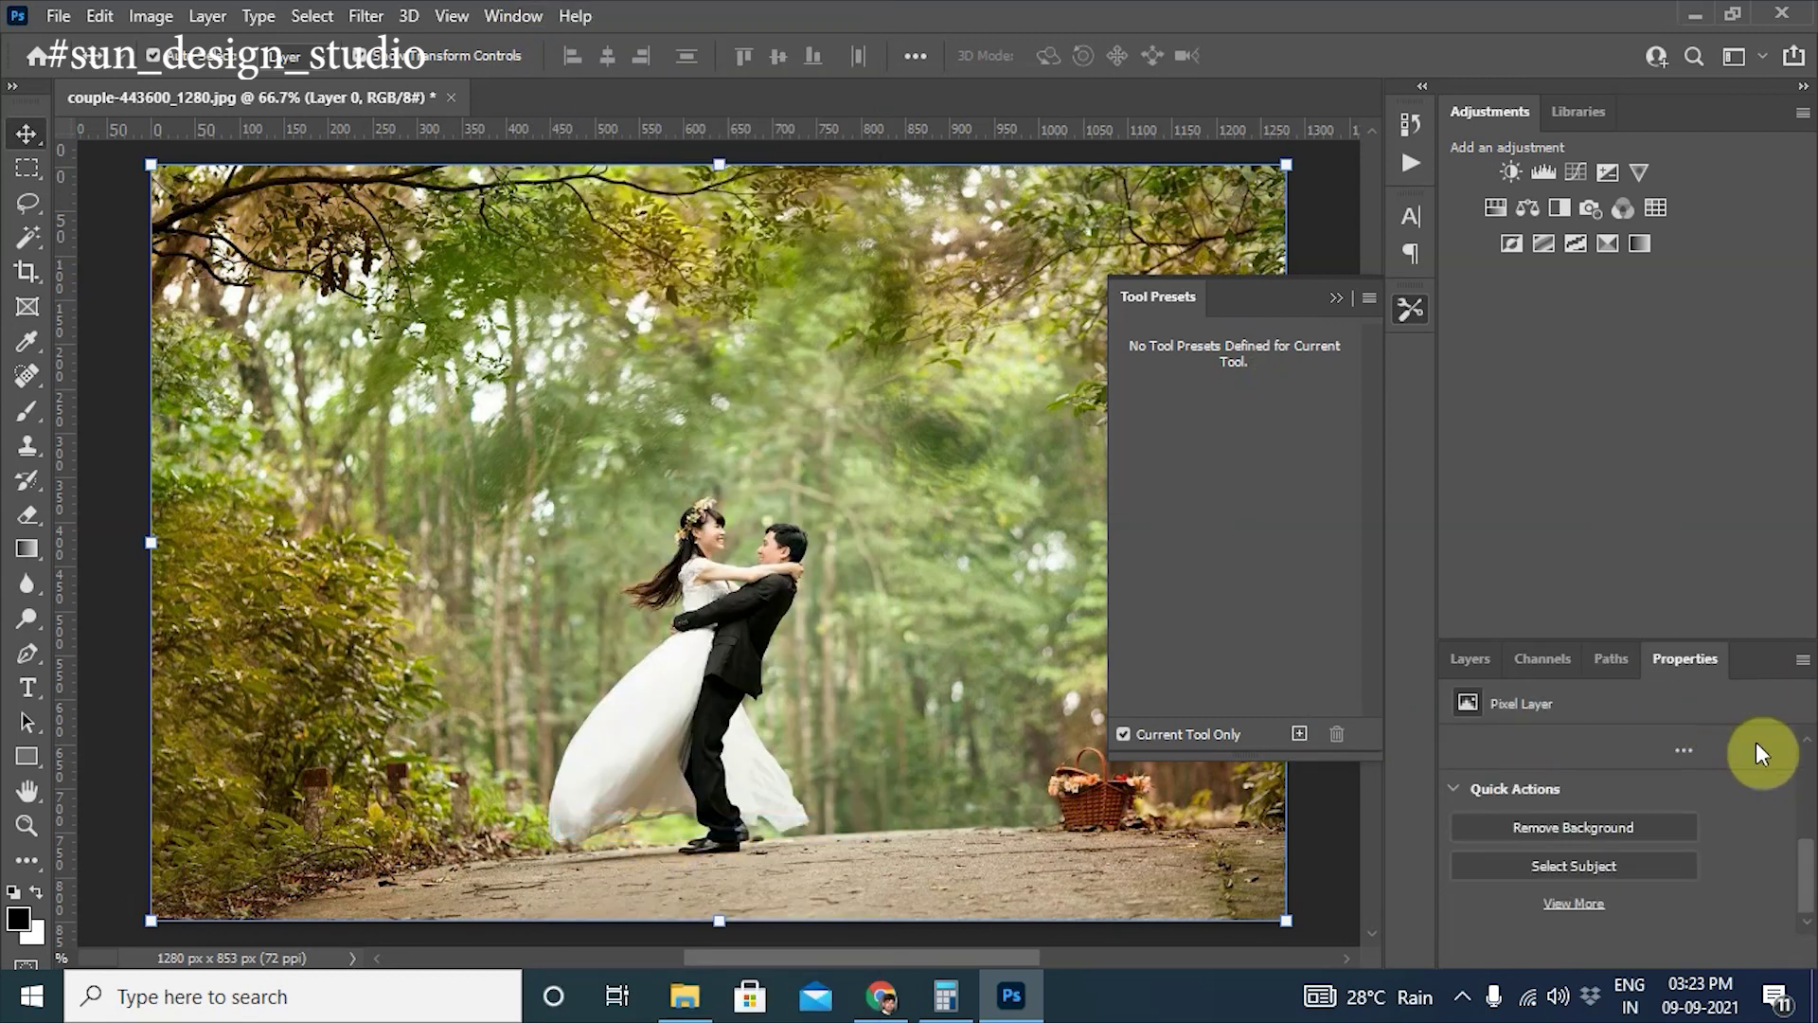
drag(1806, 871, 1806, 772)
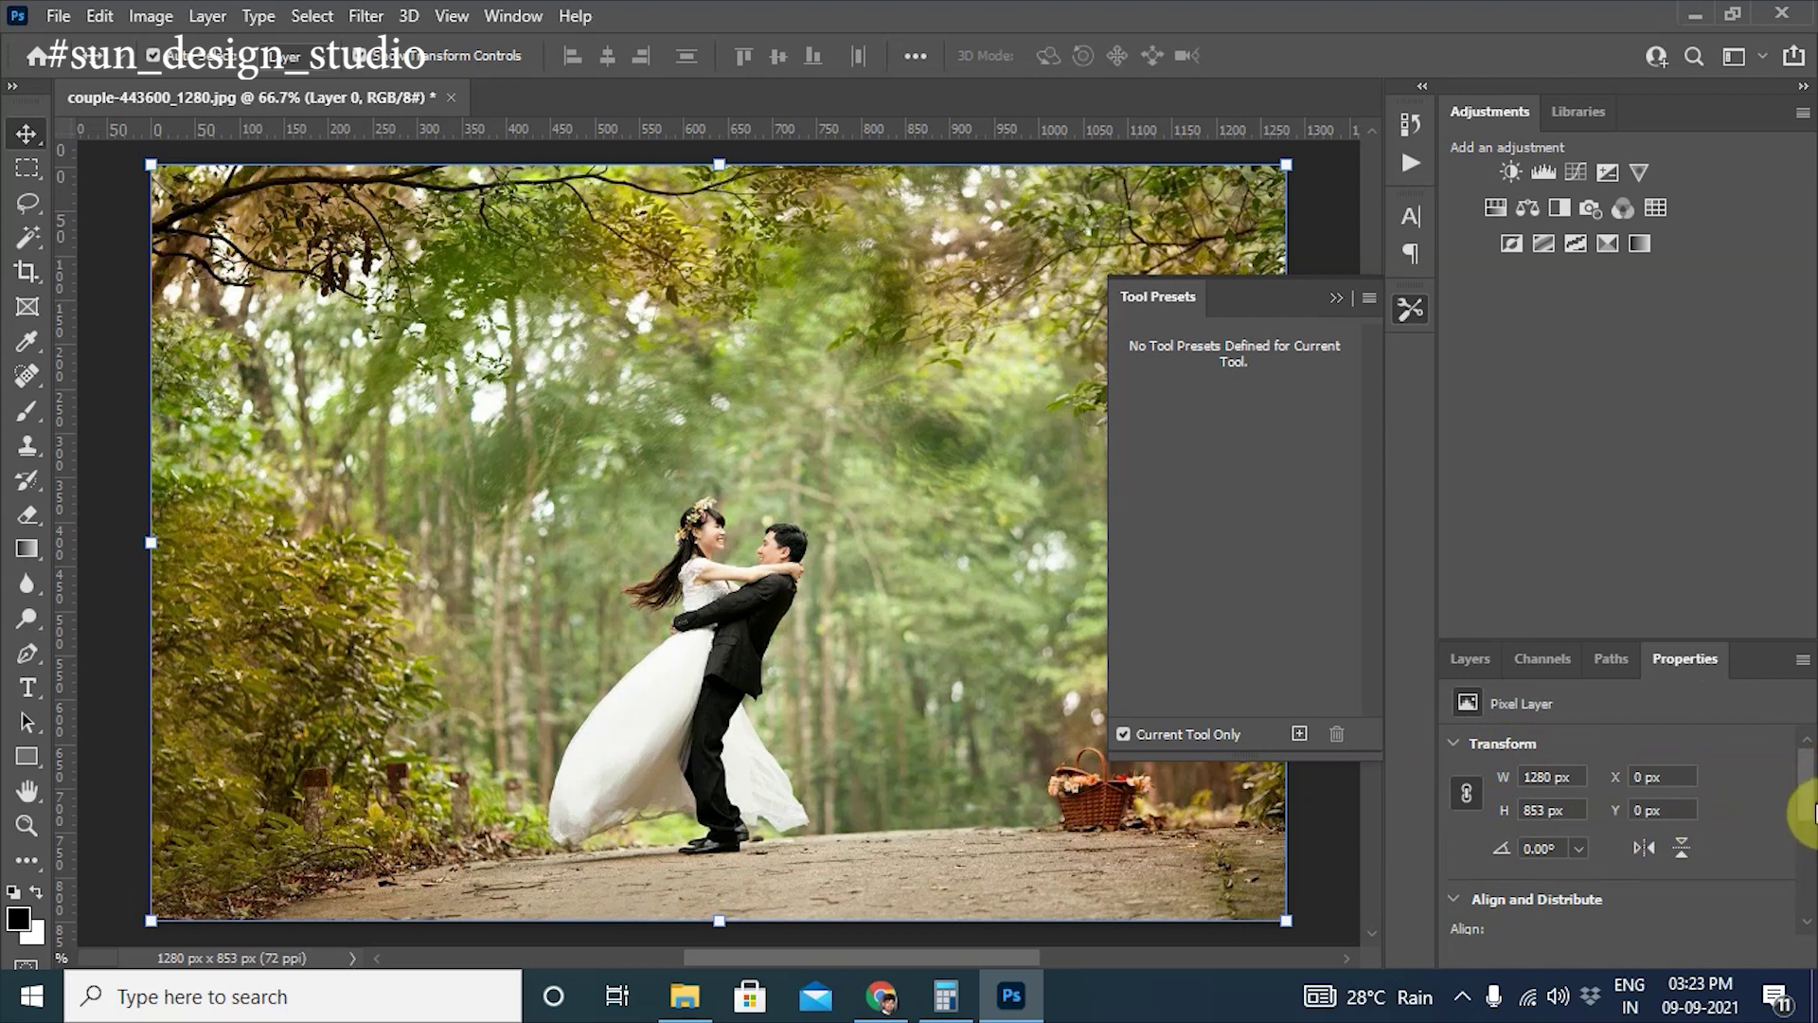
drag(1802, 807, 1805, 916)
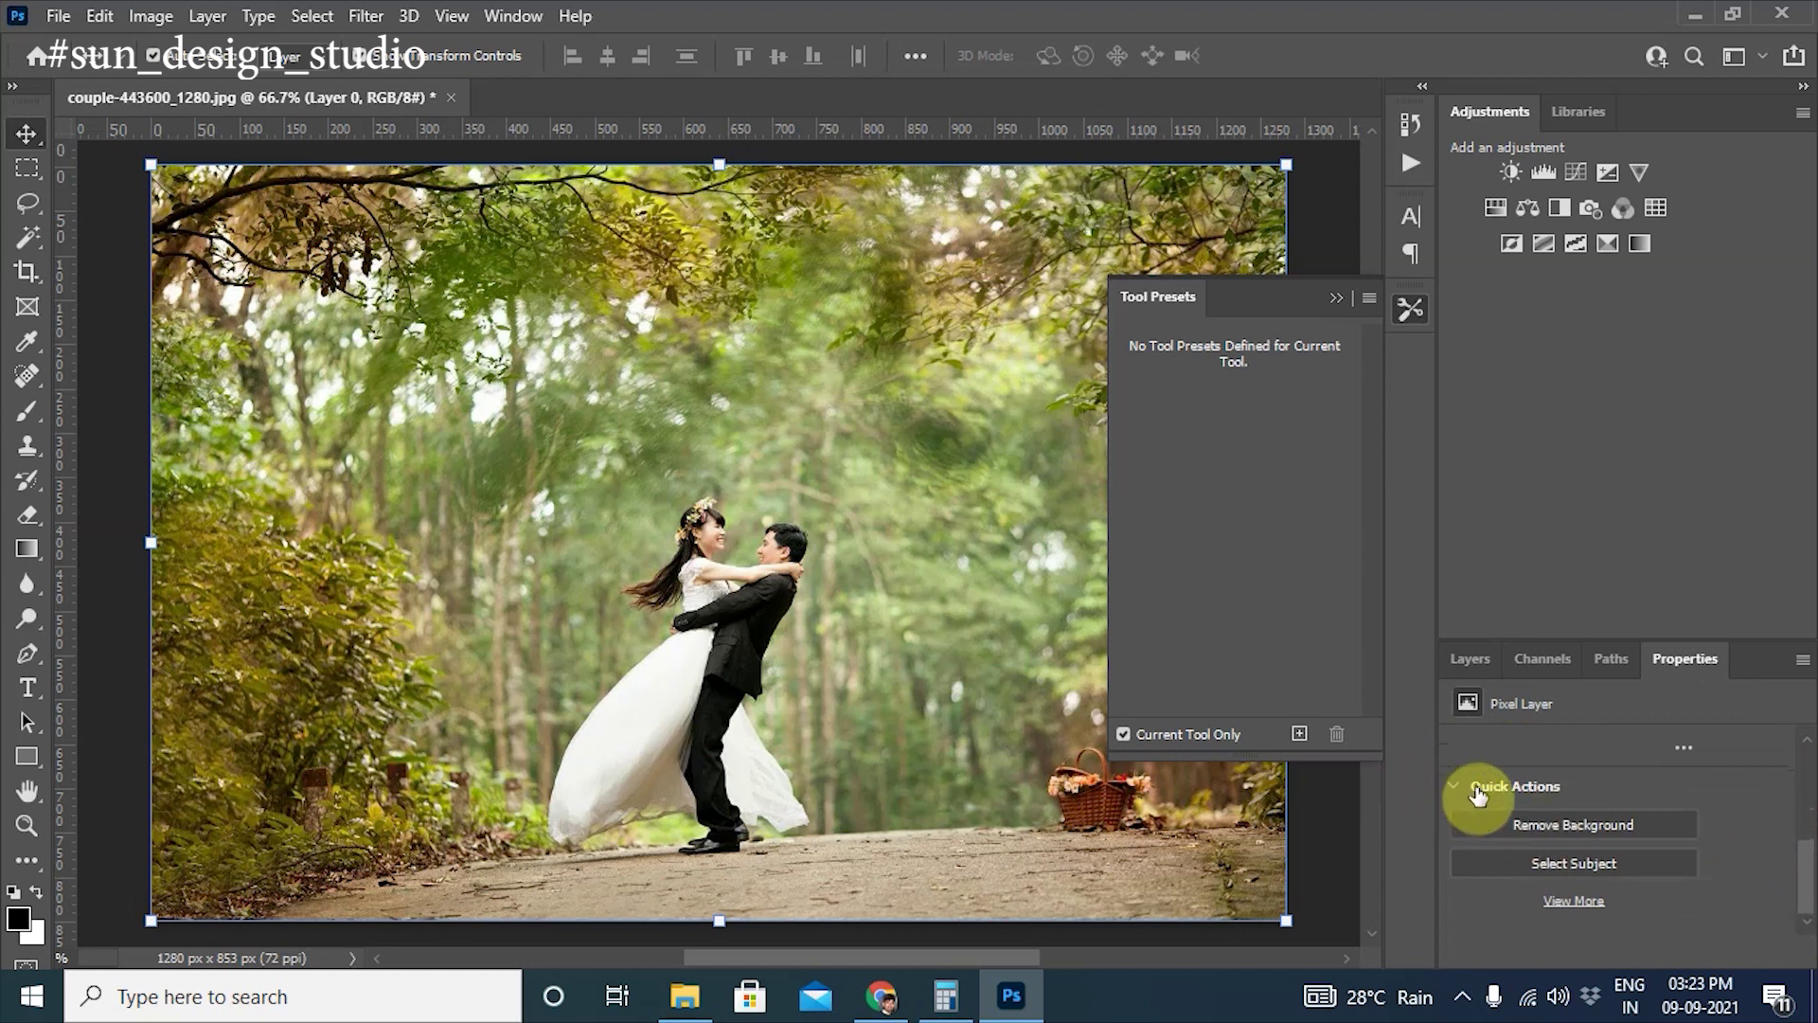
click(1593, 822)
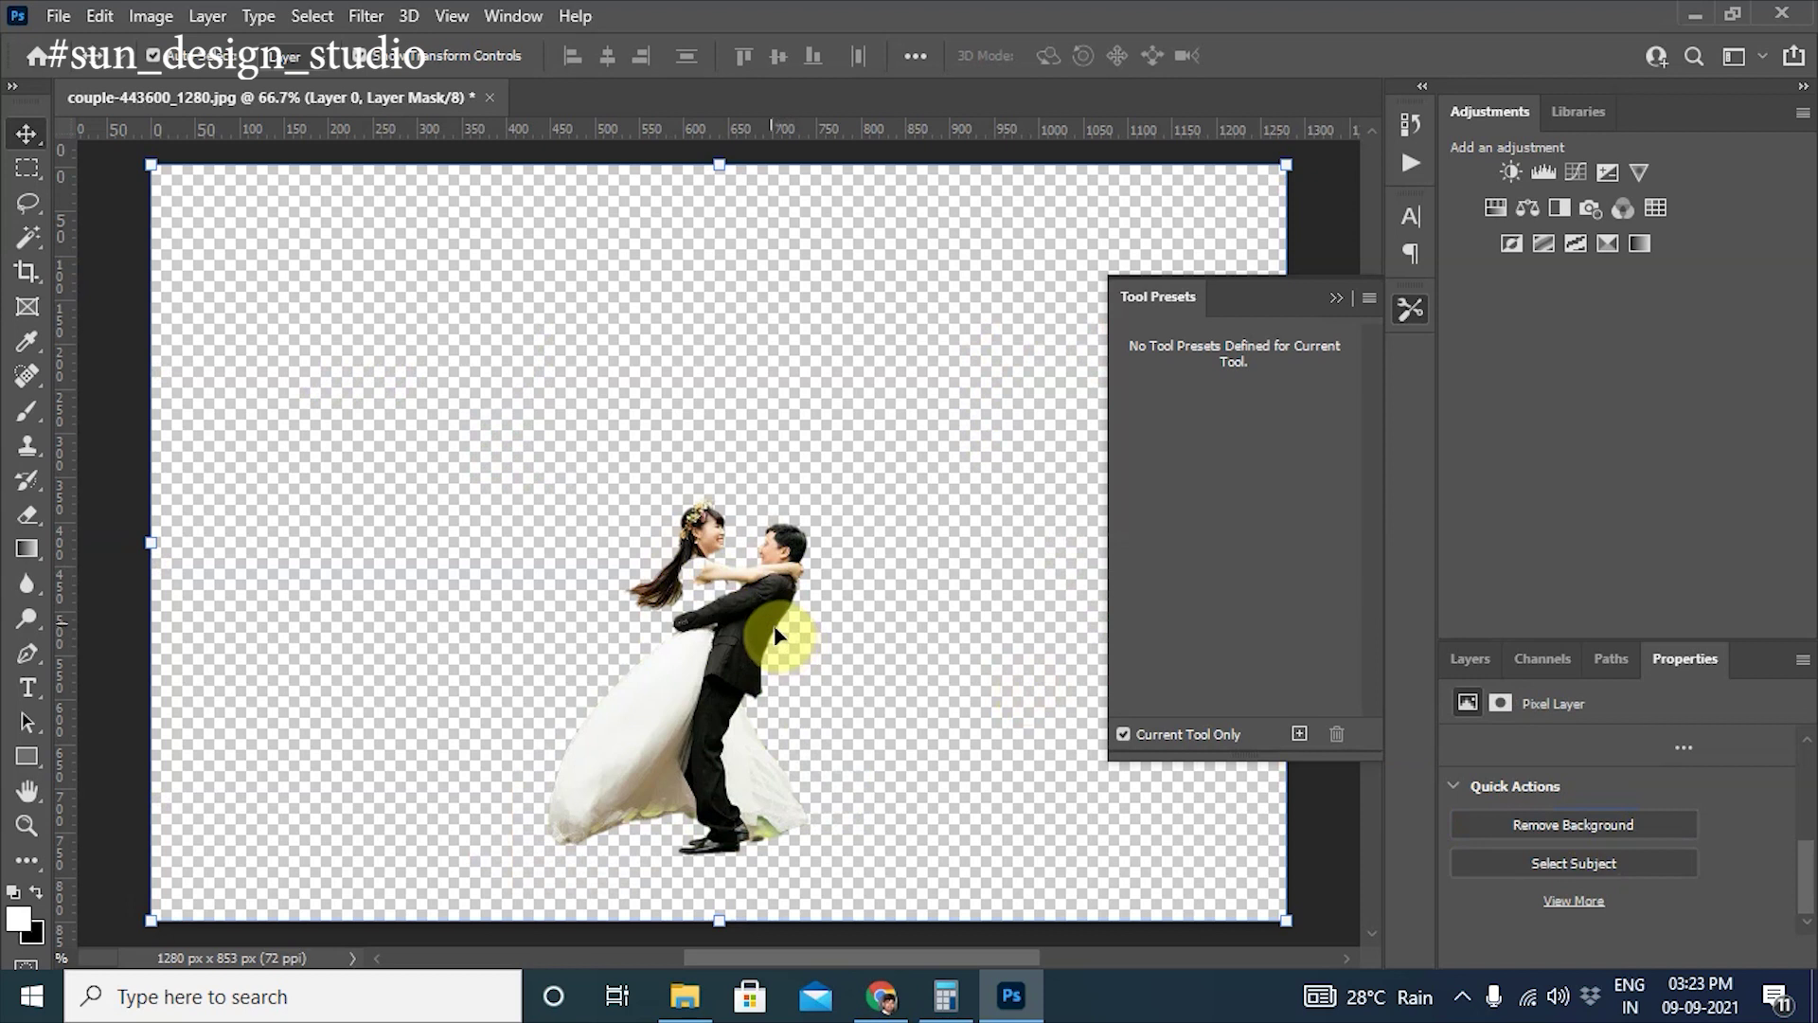
Step: Return to the Layers list and select the Brush tool
scroll(774, 663, up, 2)
scroll(775, 677, down, 2)
scroll(757, 615, down, 1)
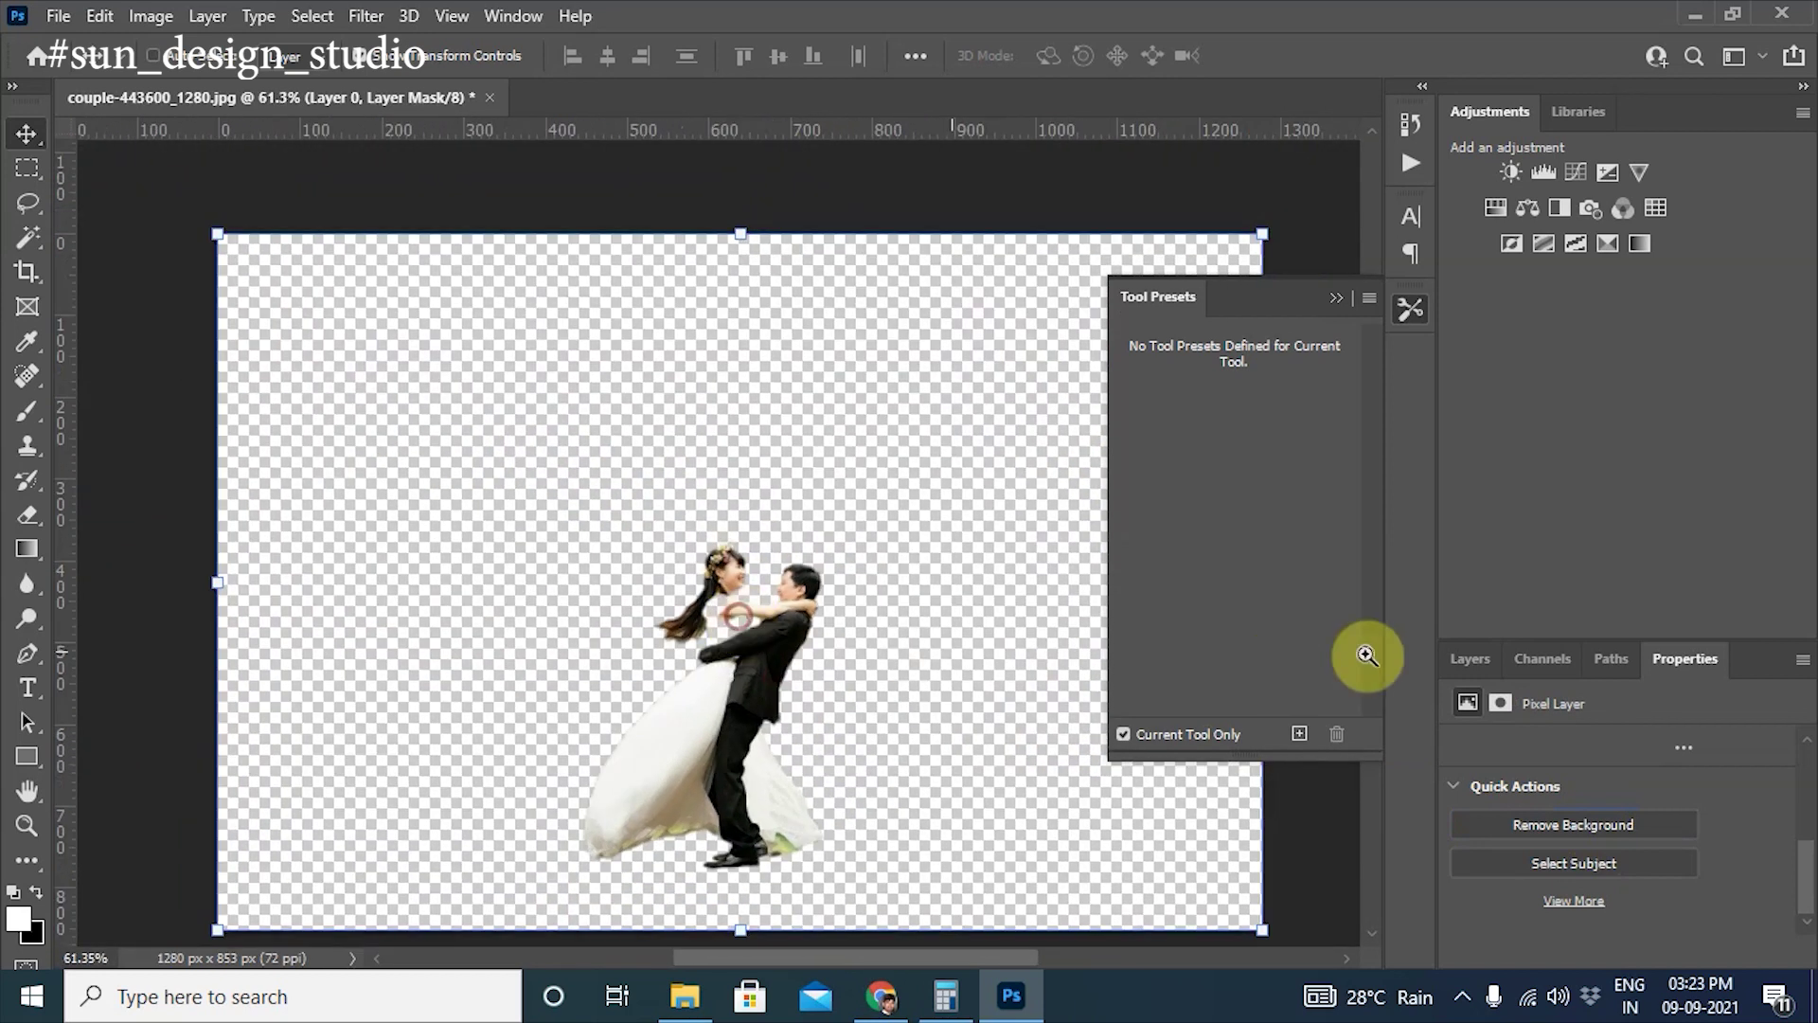
click(1479, 668)
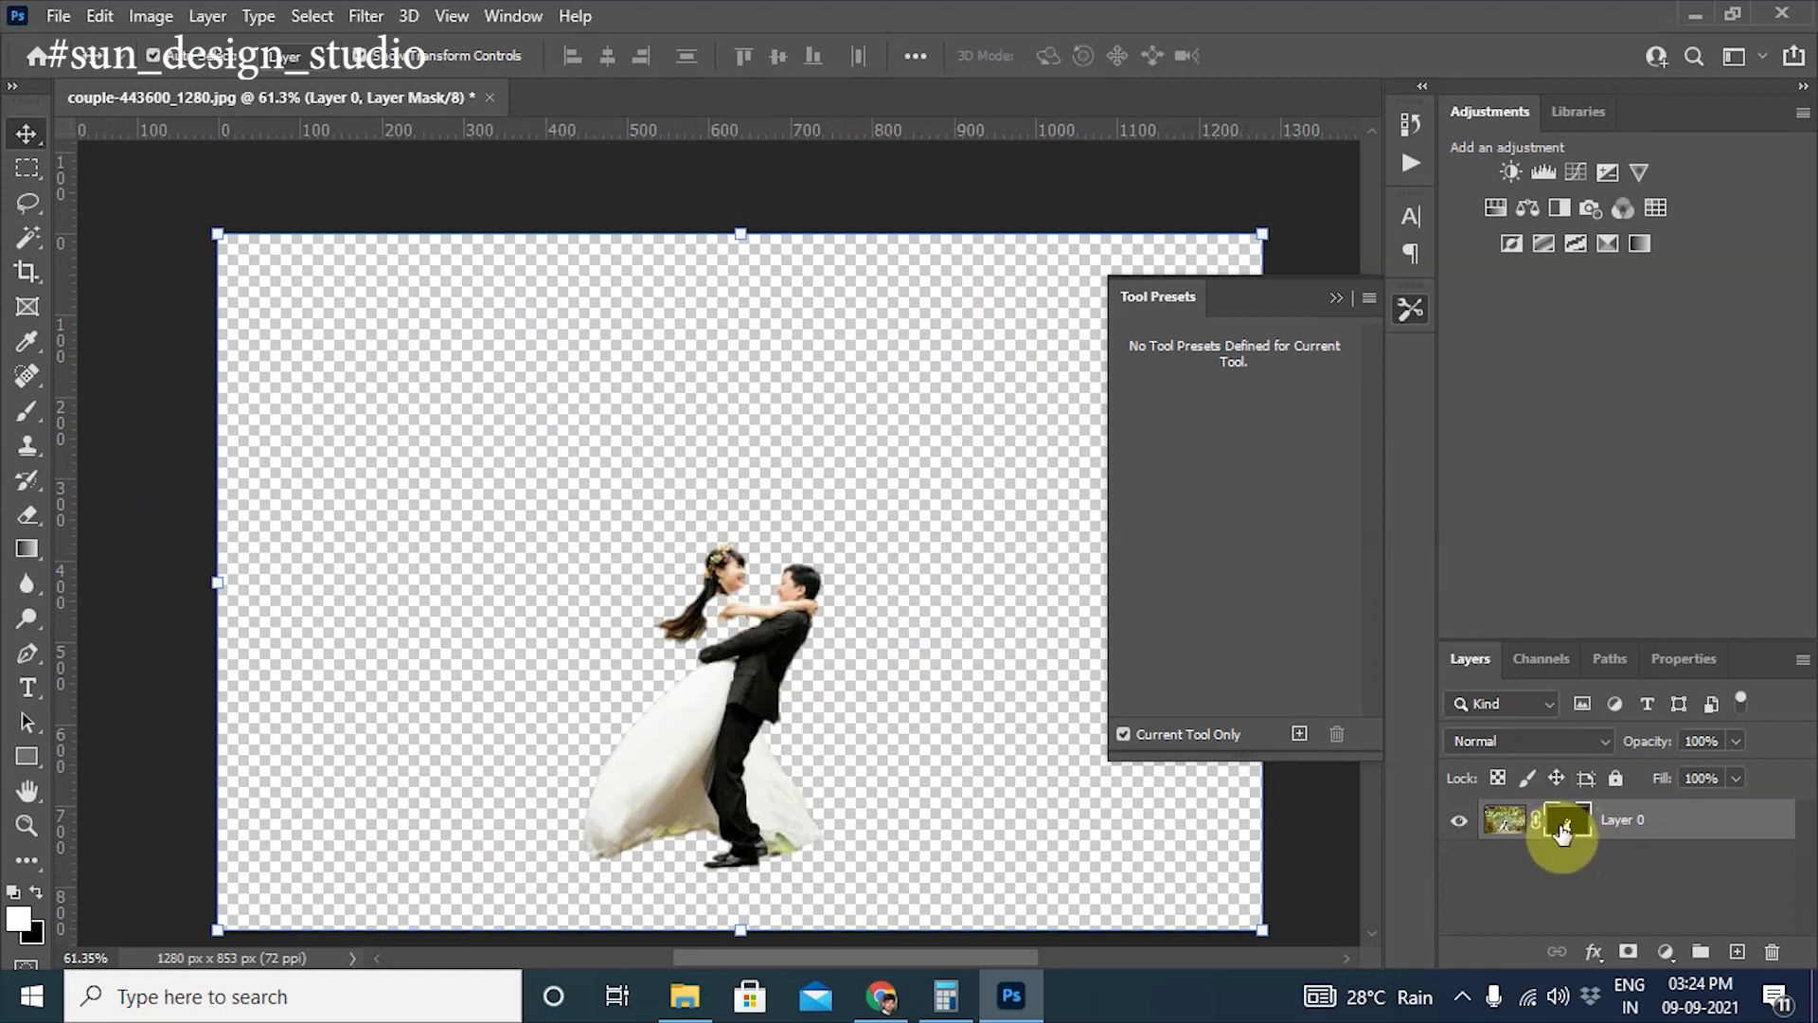
key(b)
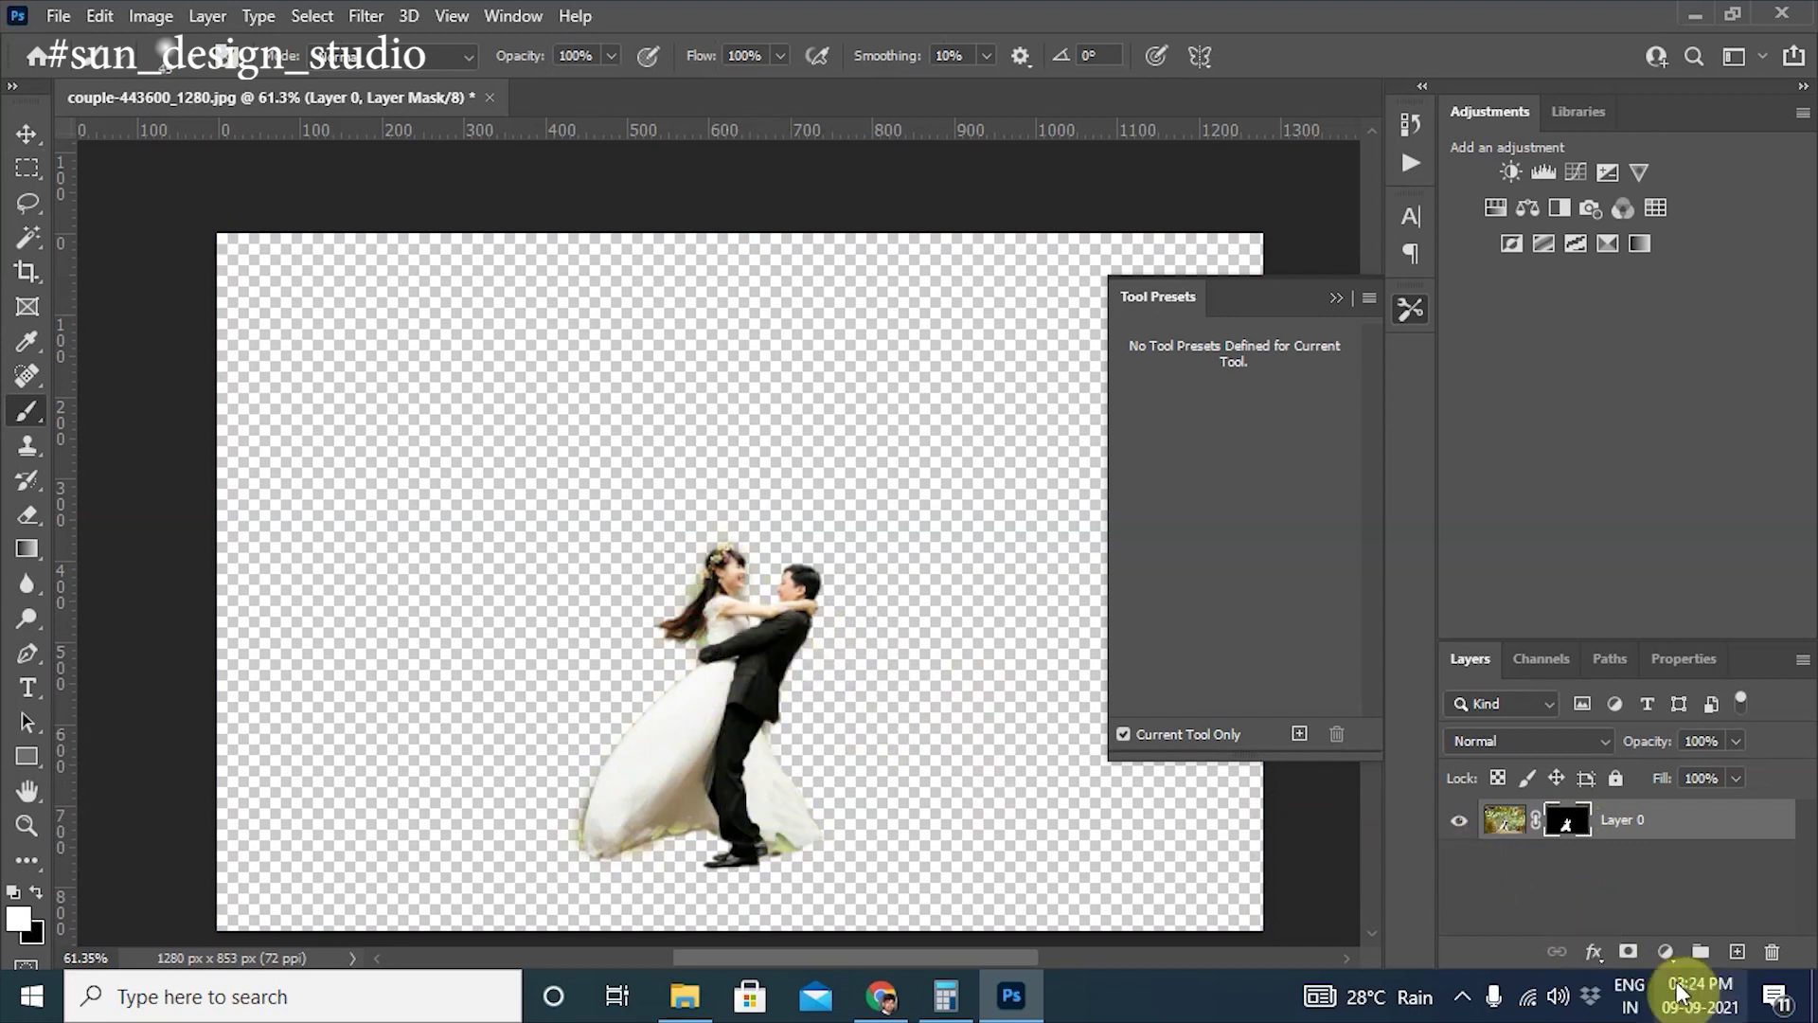
Step: Open the fill/adjustment layer menu, undoing an accidentally added layer group
click(1670, 954)
click(1087, 843)
click(1714, 954)
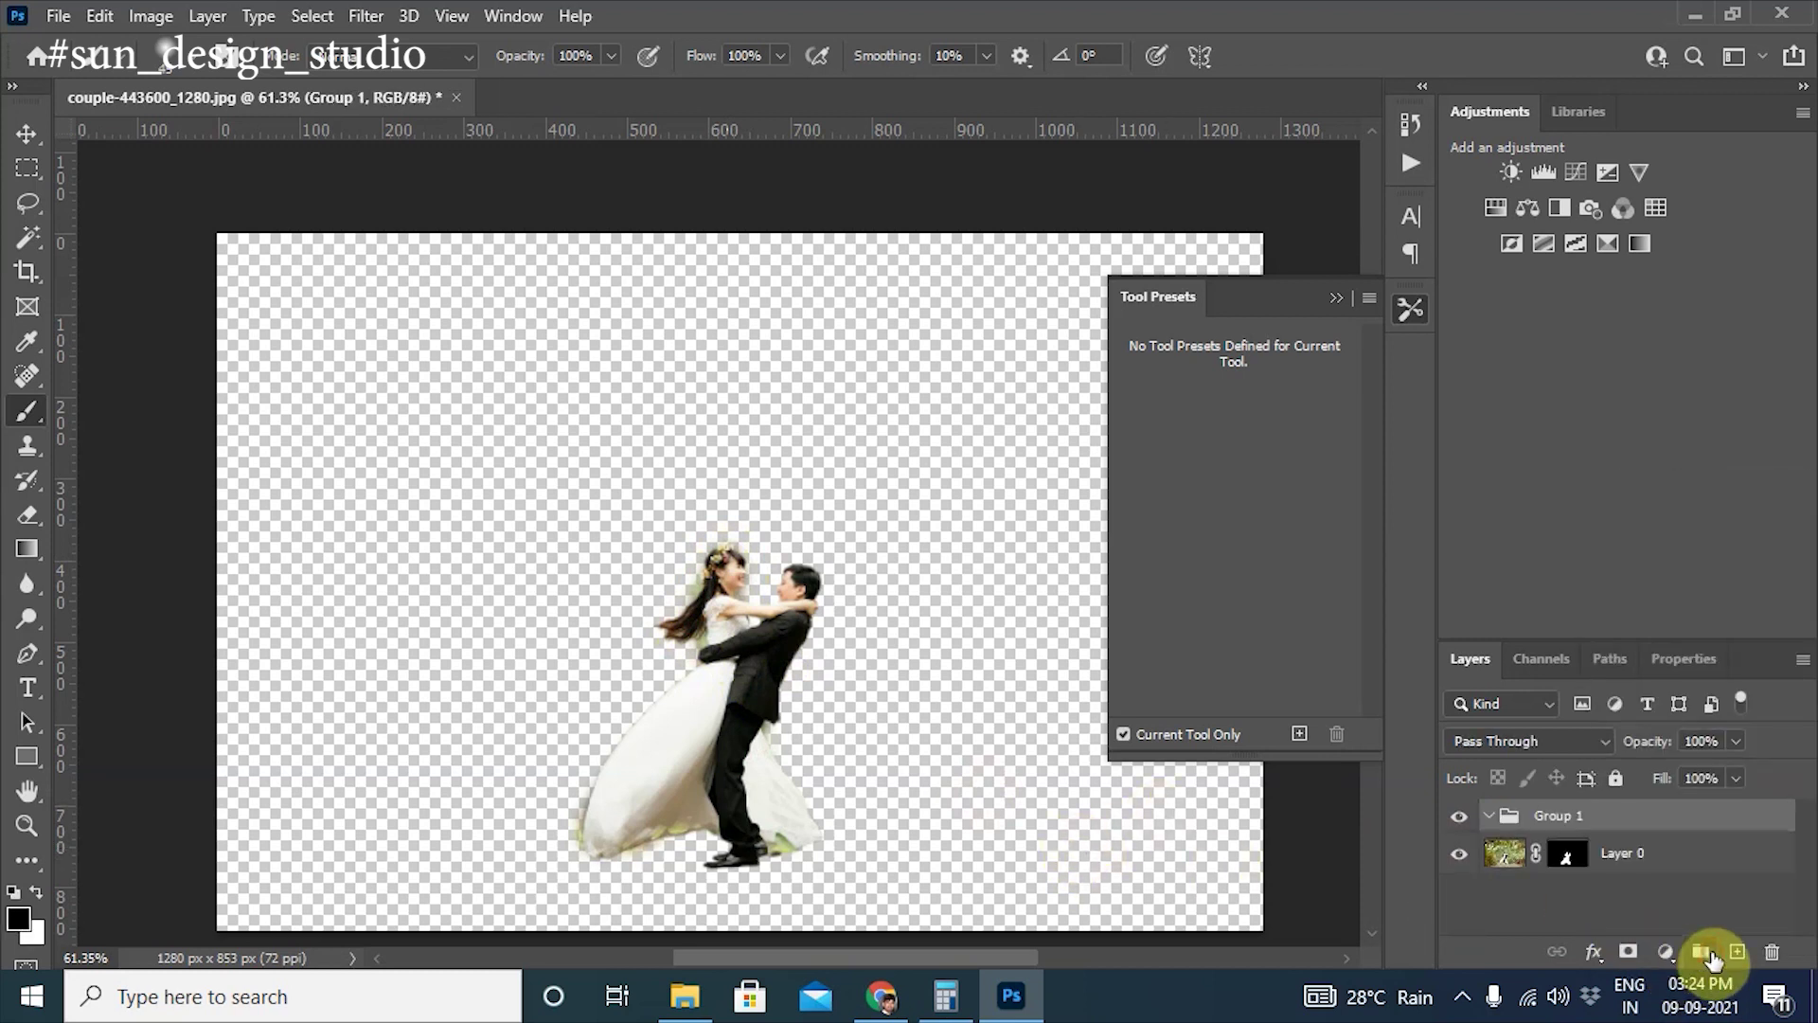
key(ctrl+z)
click(1665, 952)
Step: Add a light blue Gradient fill from the Blues presets beneath the couple layer
click(1667, 513)
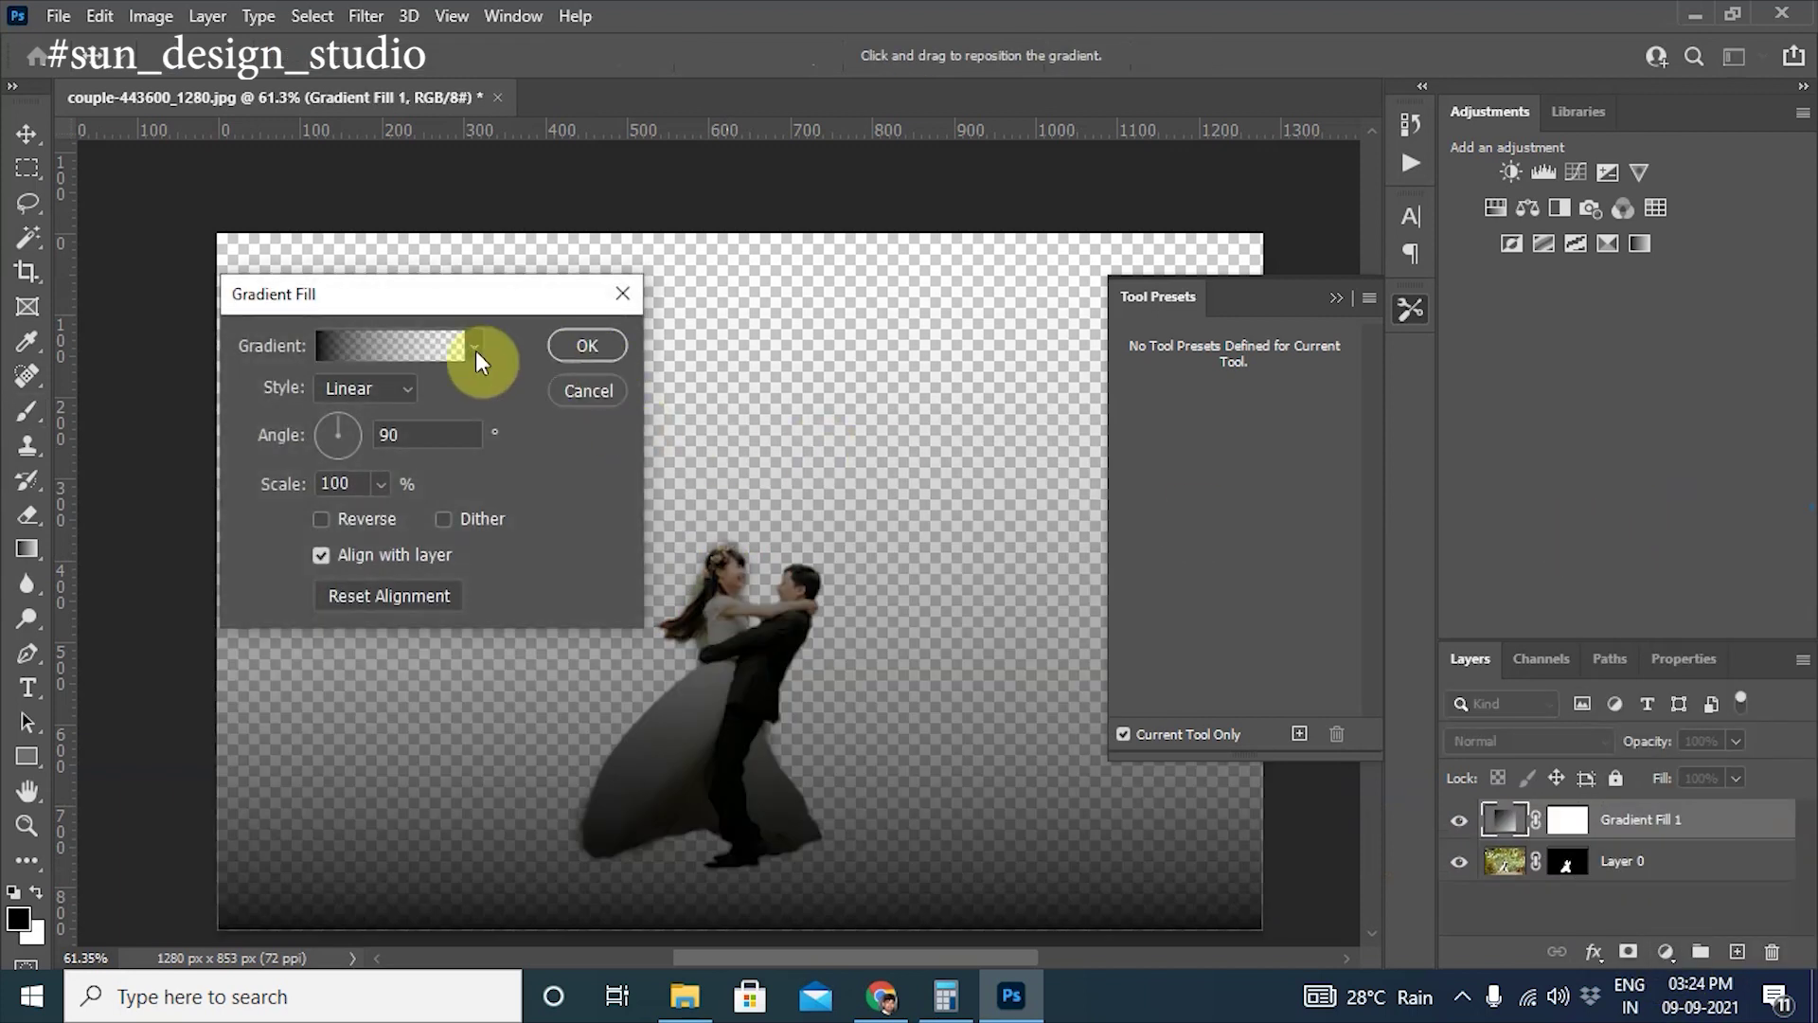
click(474, 346)
click(254, 440)
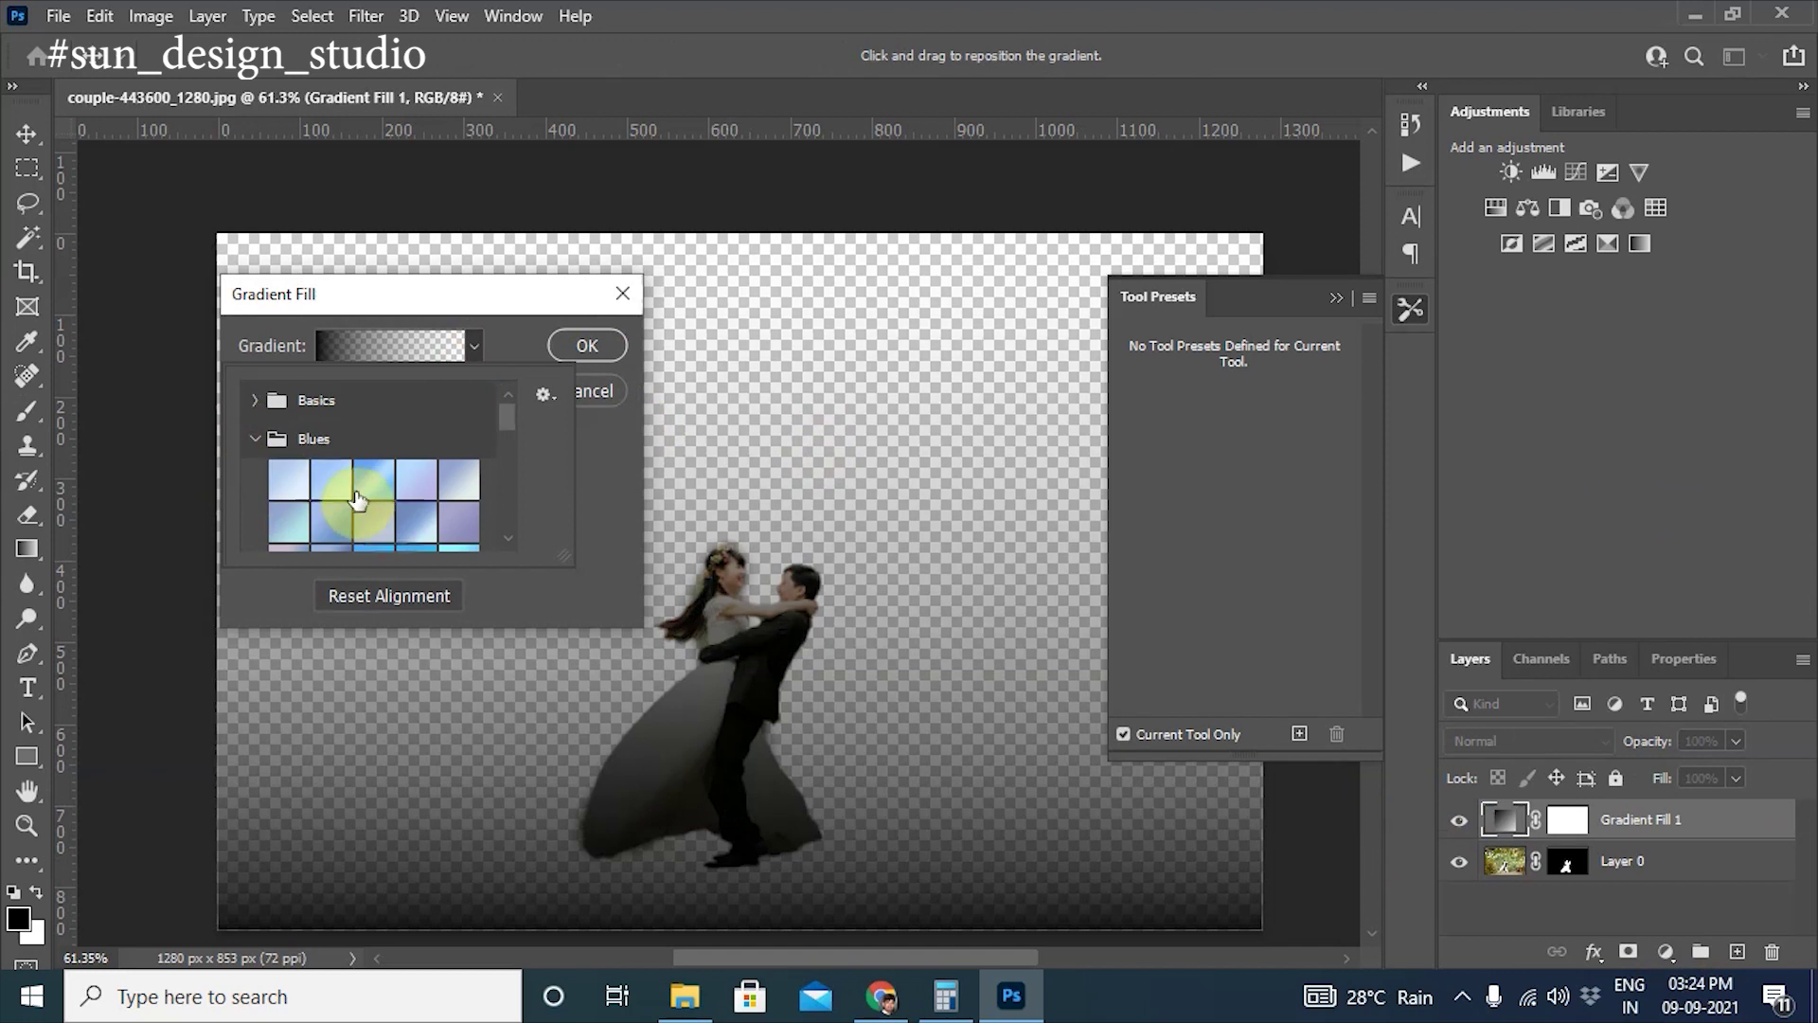
click(375, 479)
click(591, 343)
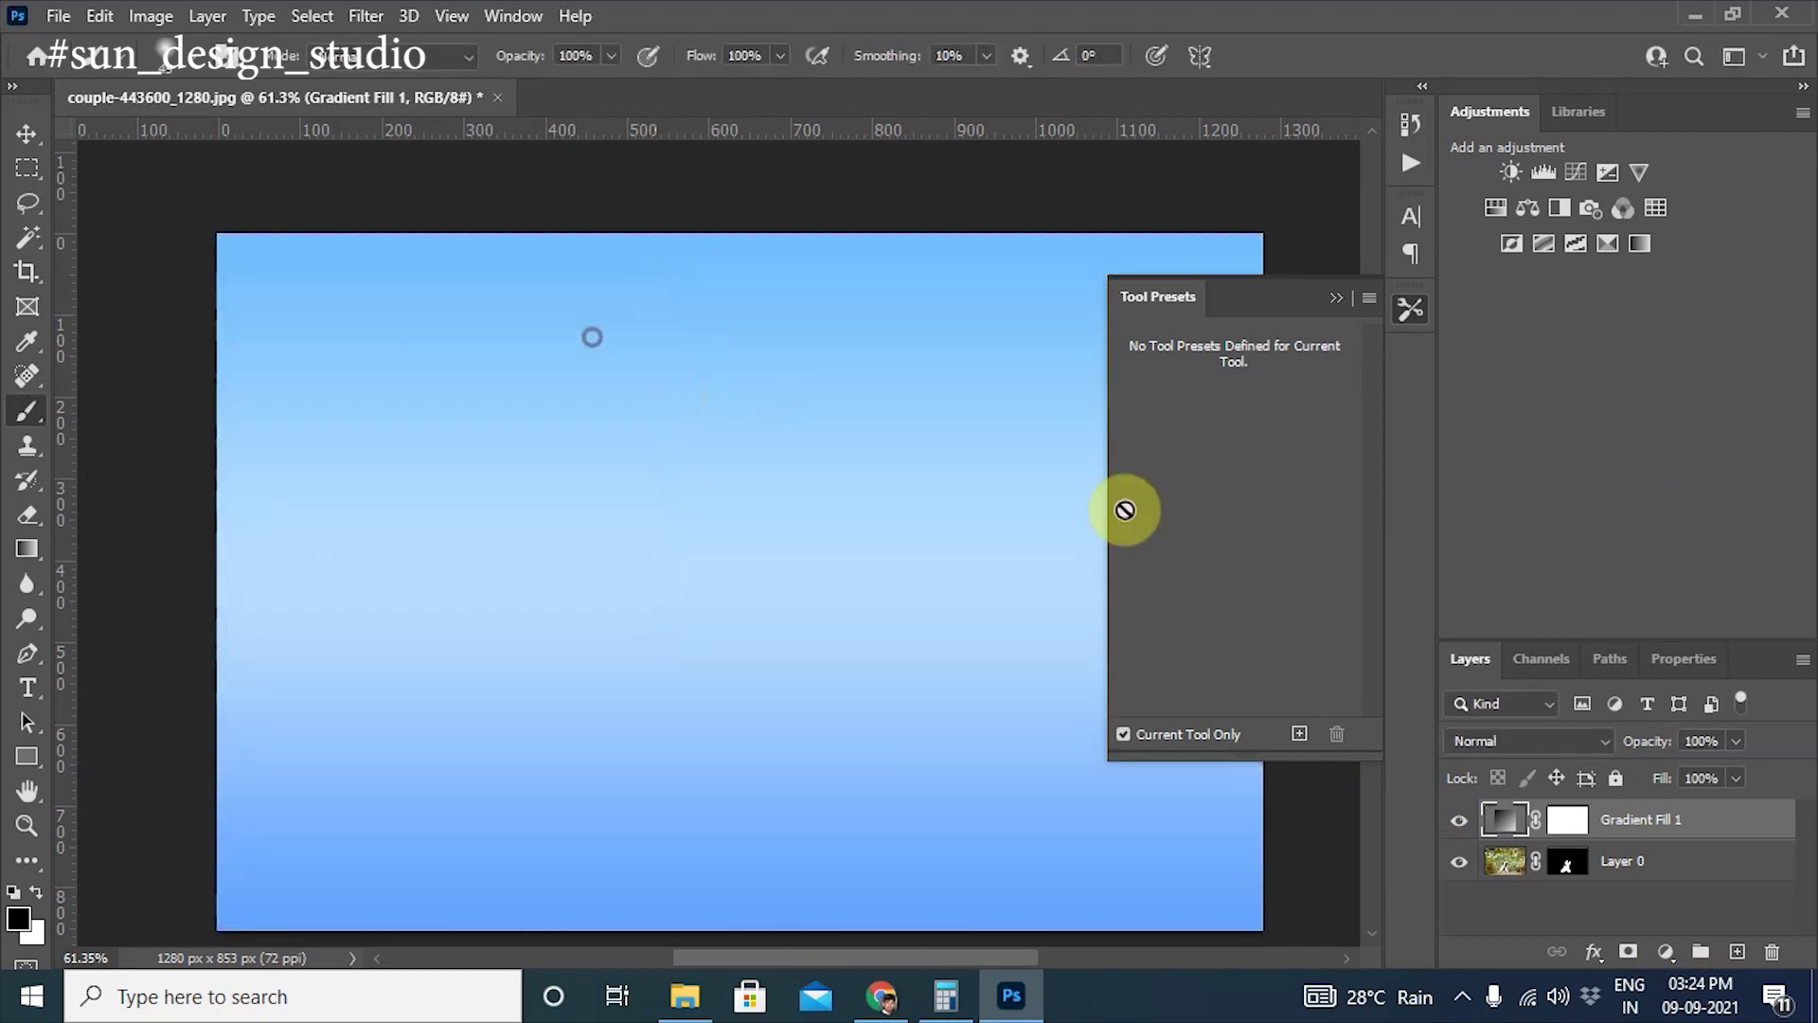
drag(1678, 864, 1685, 818)
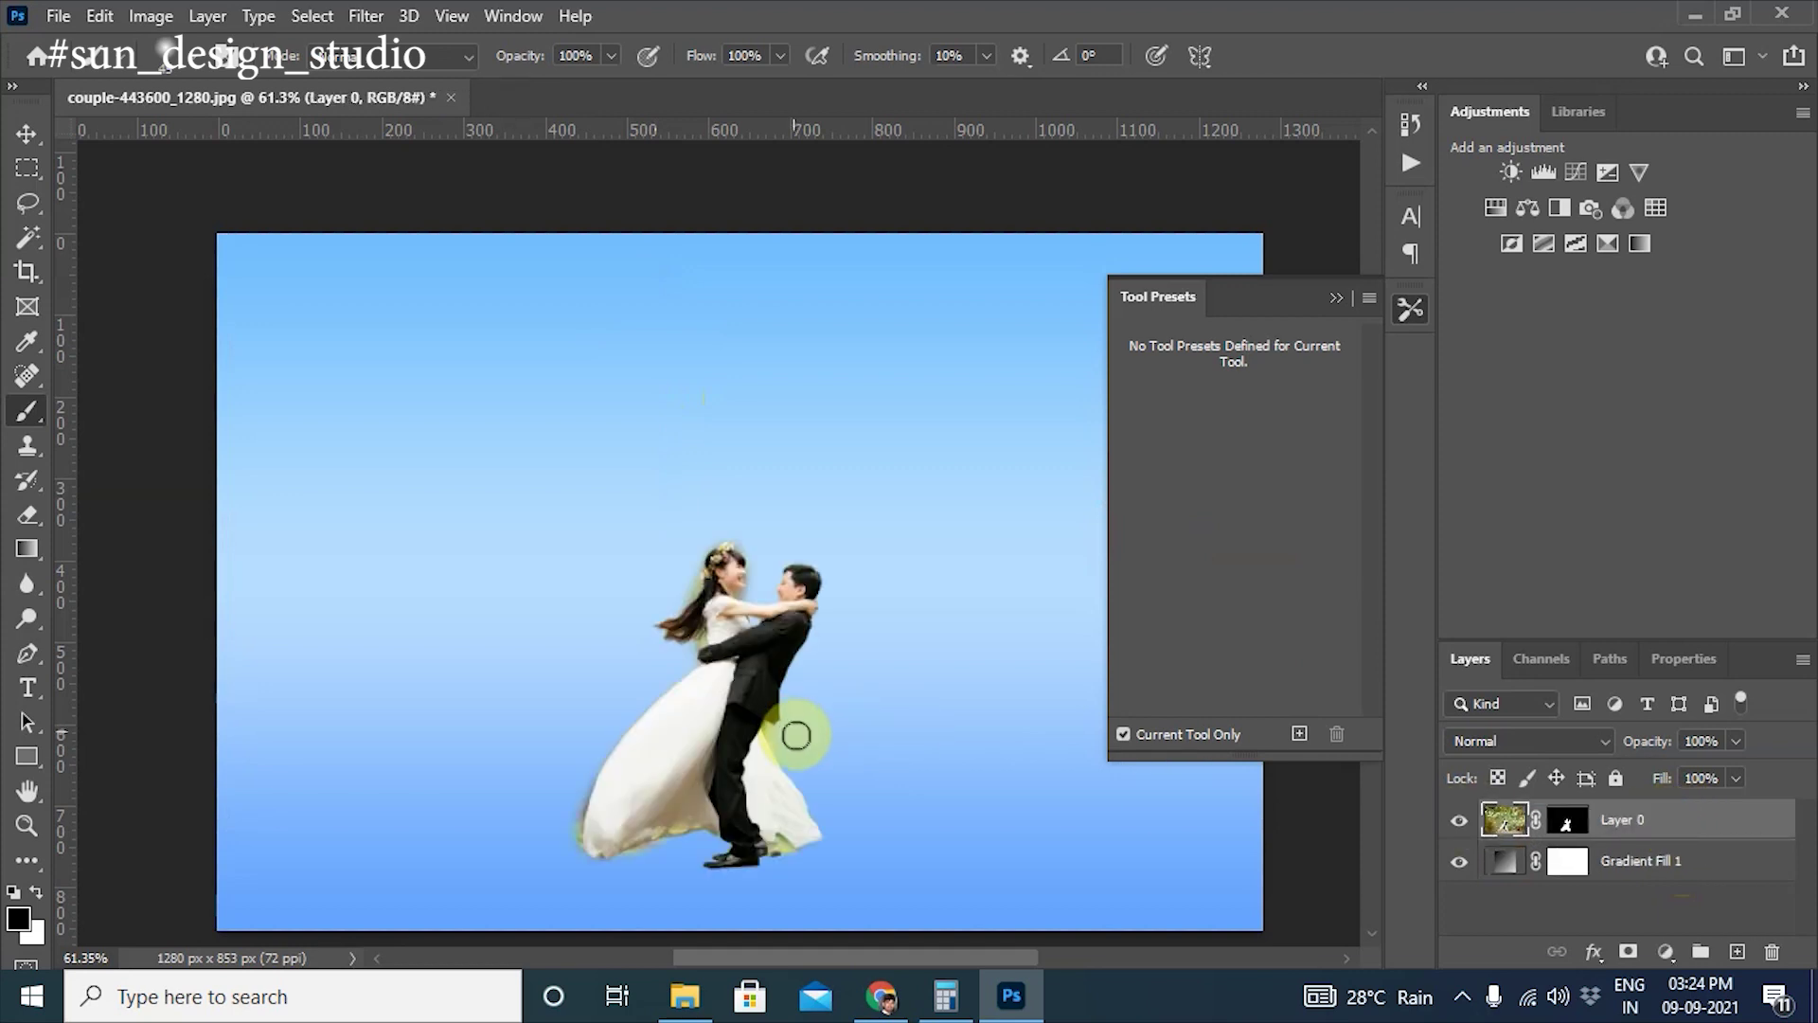
Step: Target Layer 0's image thumbnail rather than its mask
key(ctrl+t)
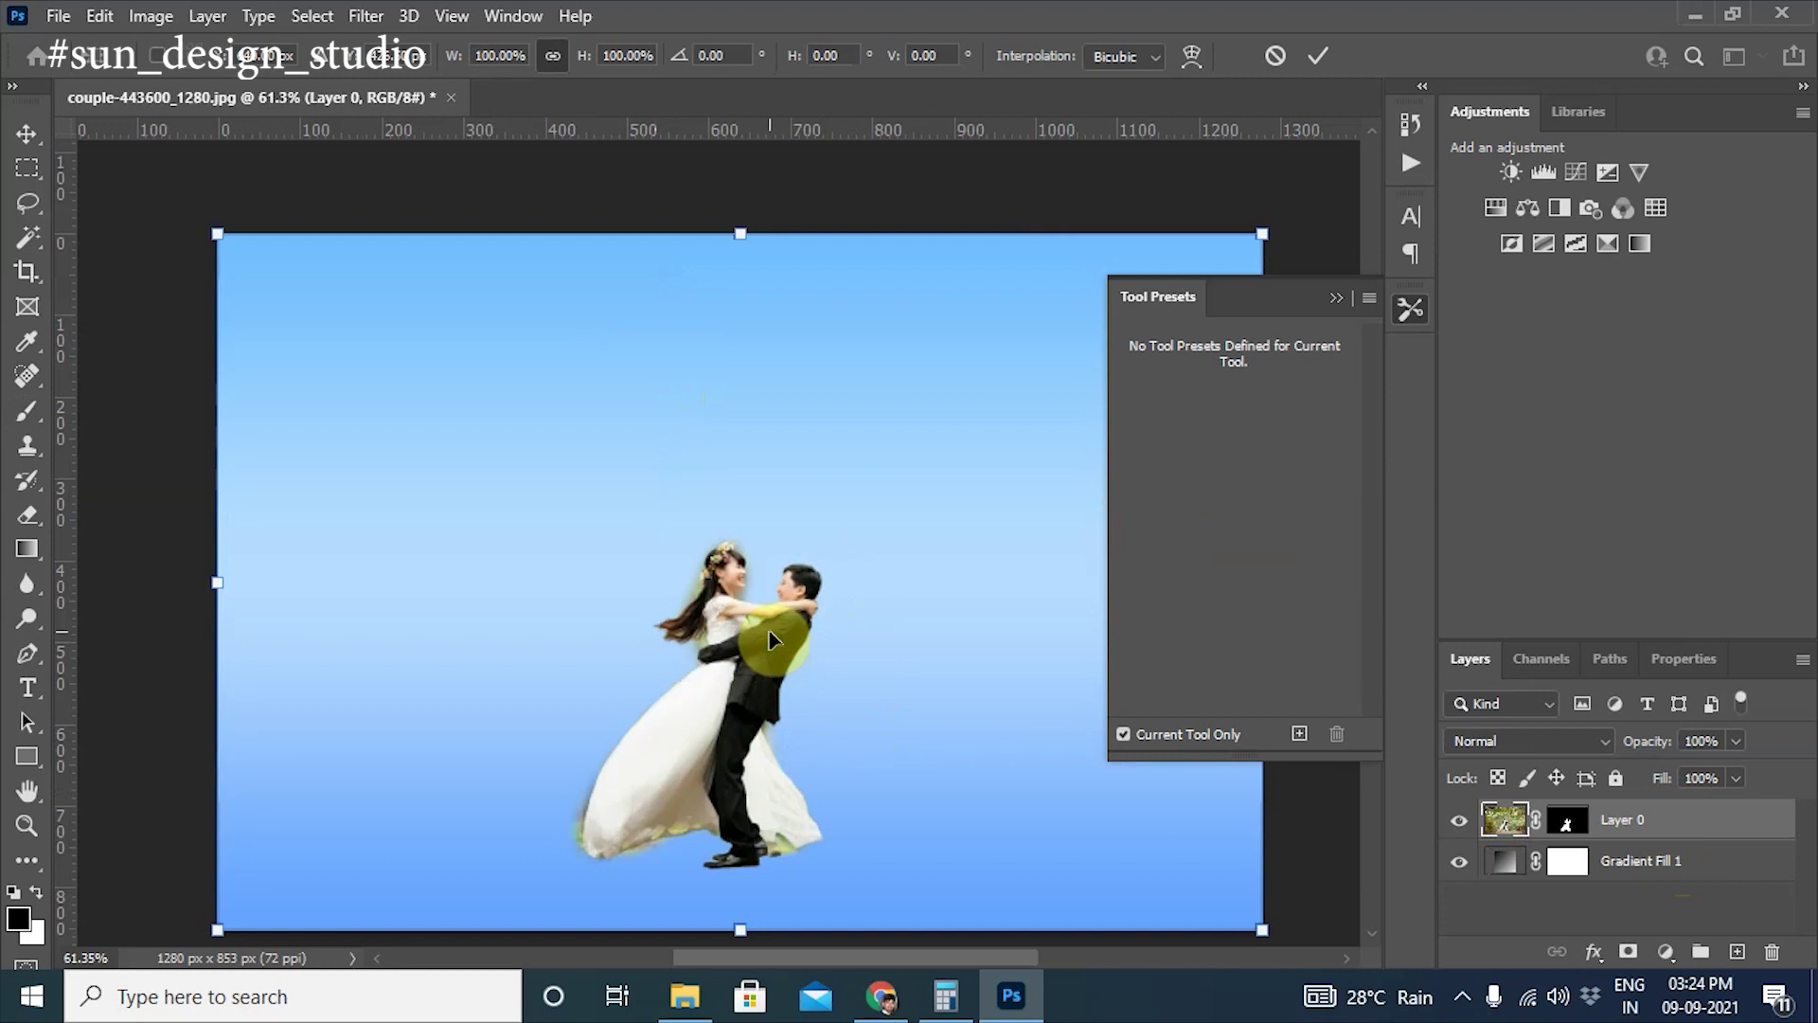
key(Return)
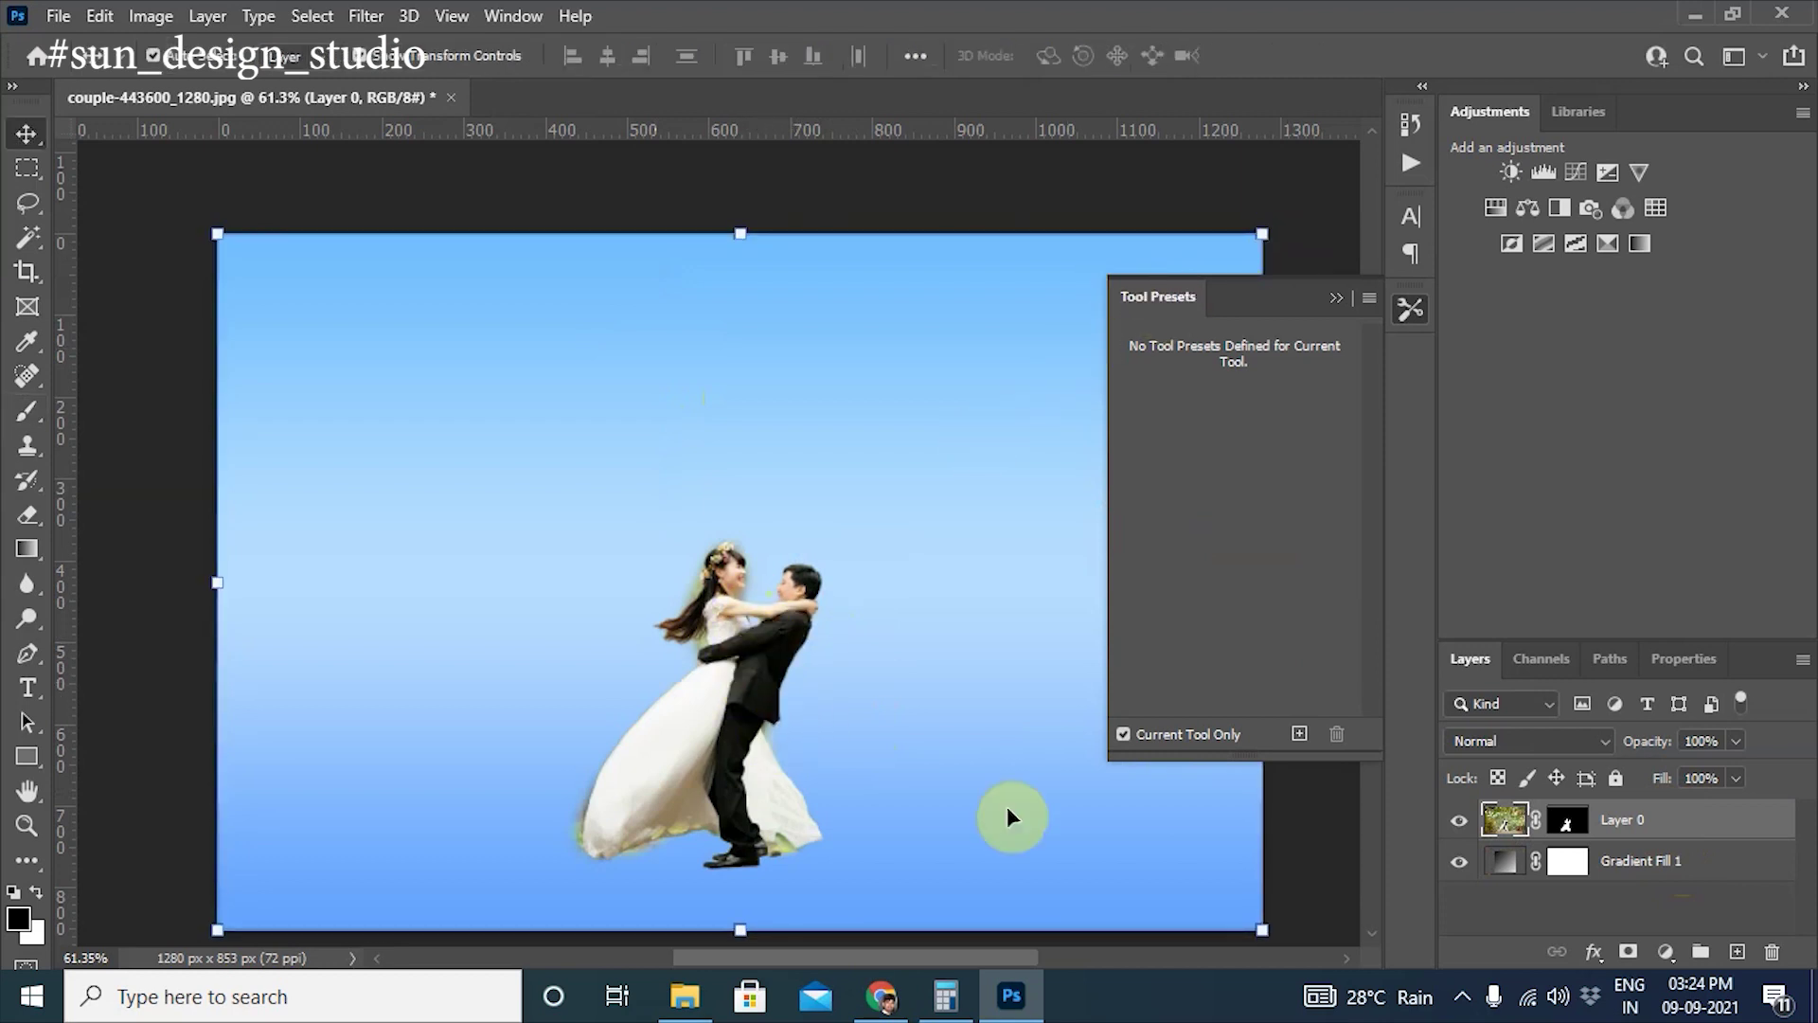
click(1562, 824)
click(1505, 820)
Step: Enlarge the couple with Free Transform and reposition them on the blue backdrop
drag(667, 705, 636, 665)
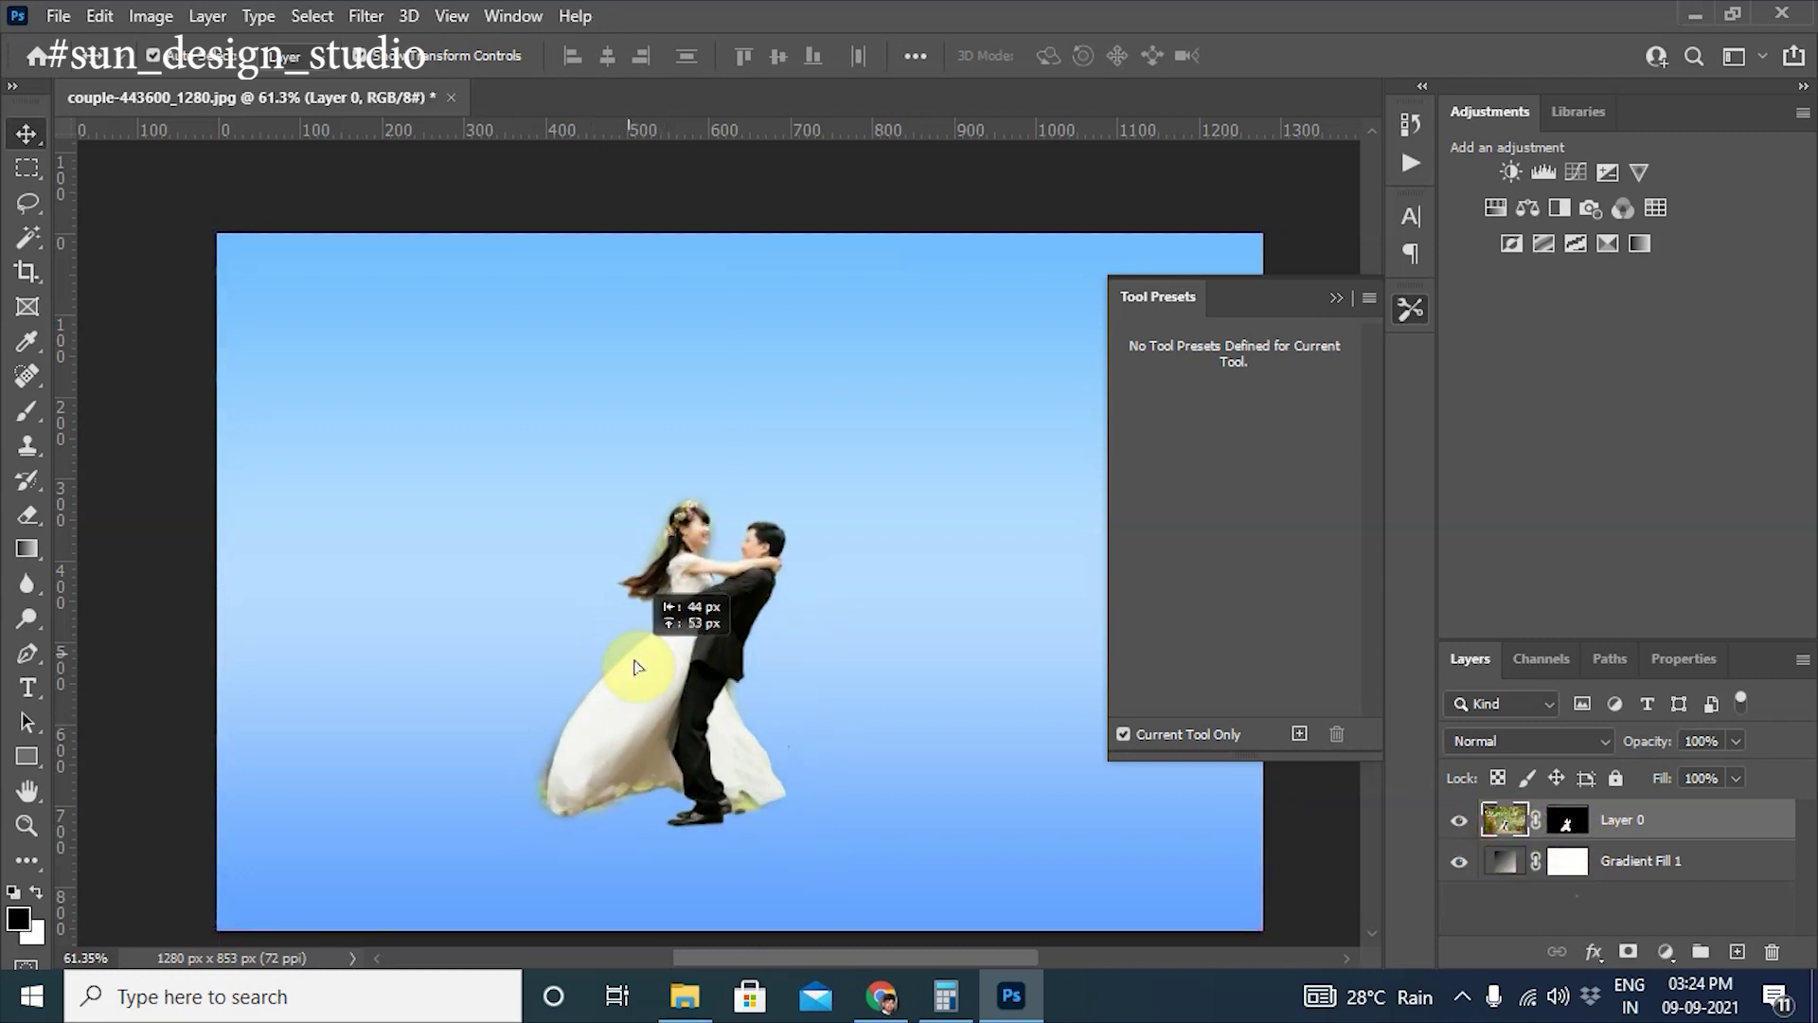
key(ctrl+t)
drag(1241, 186, 1338, 121)
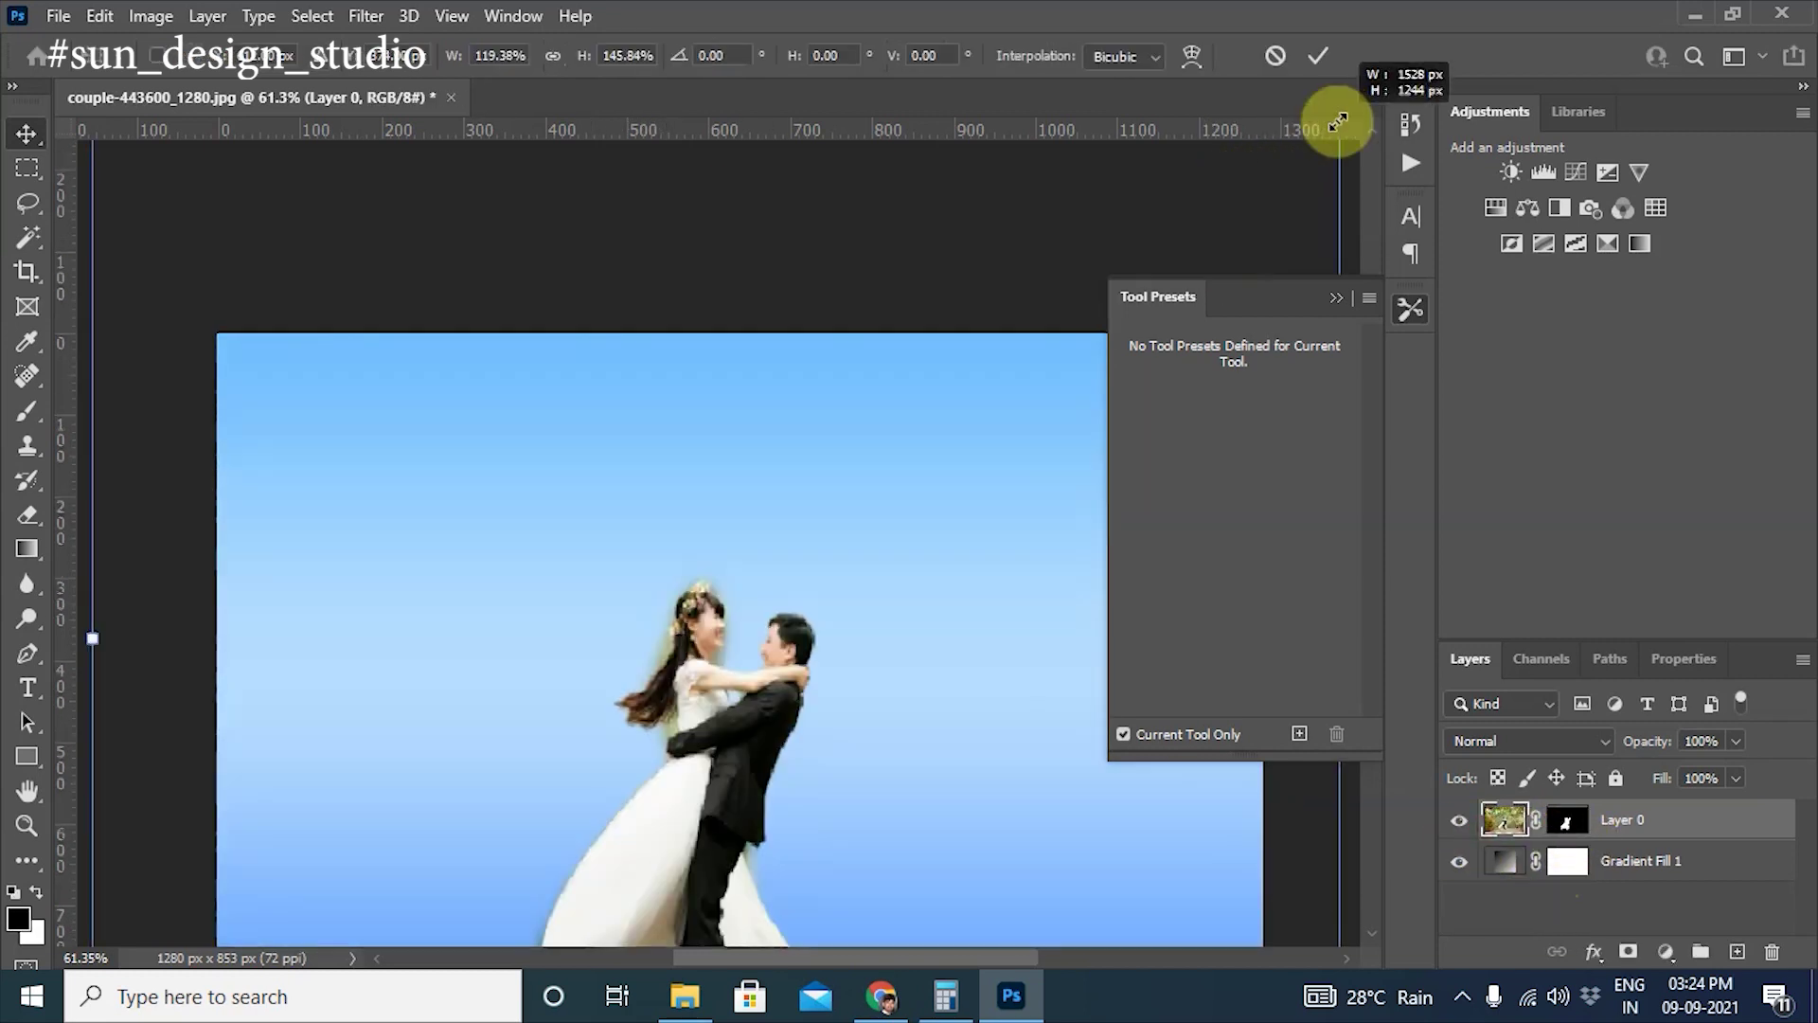
key(Return)
drag(821, 832, 763, 360)
drag(646, 576, 682, 619)
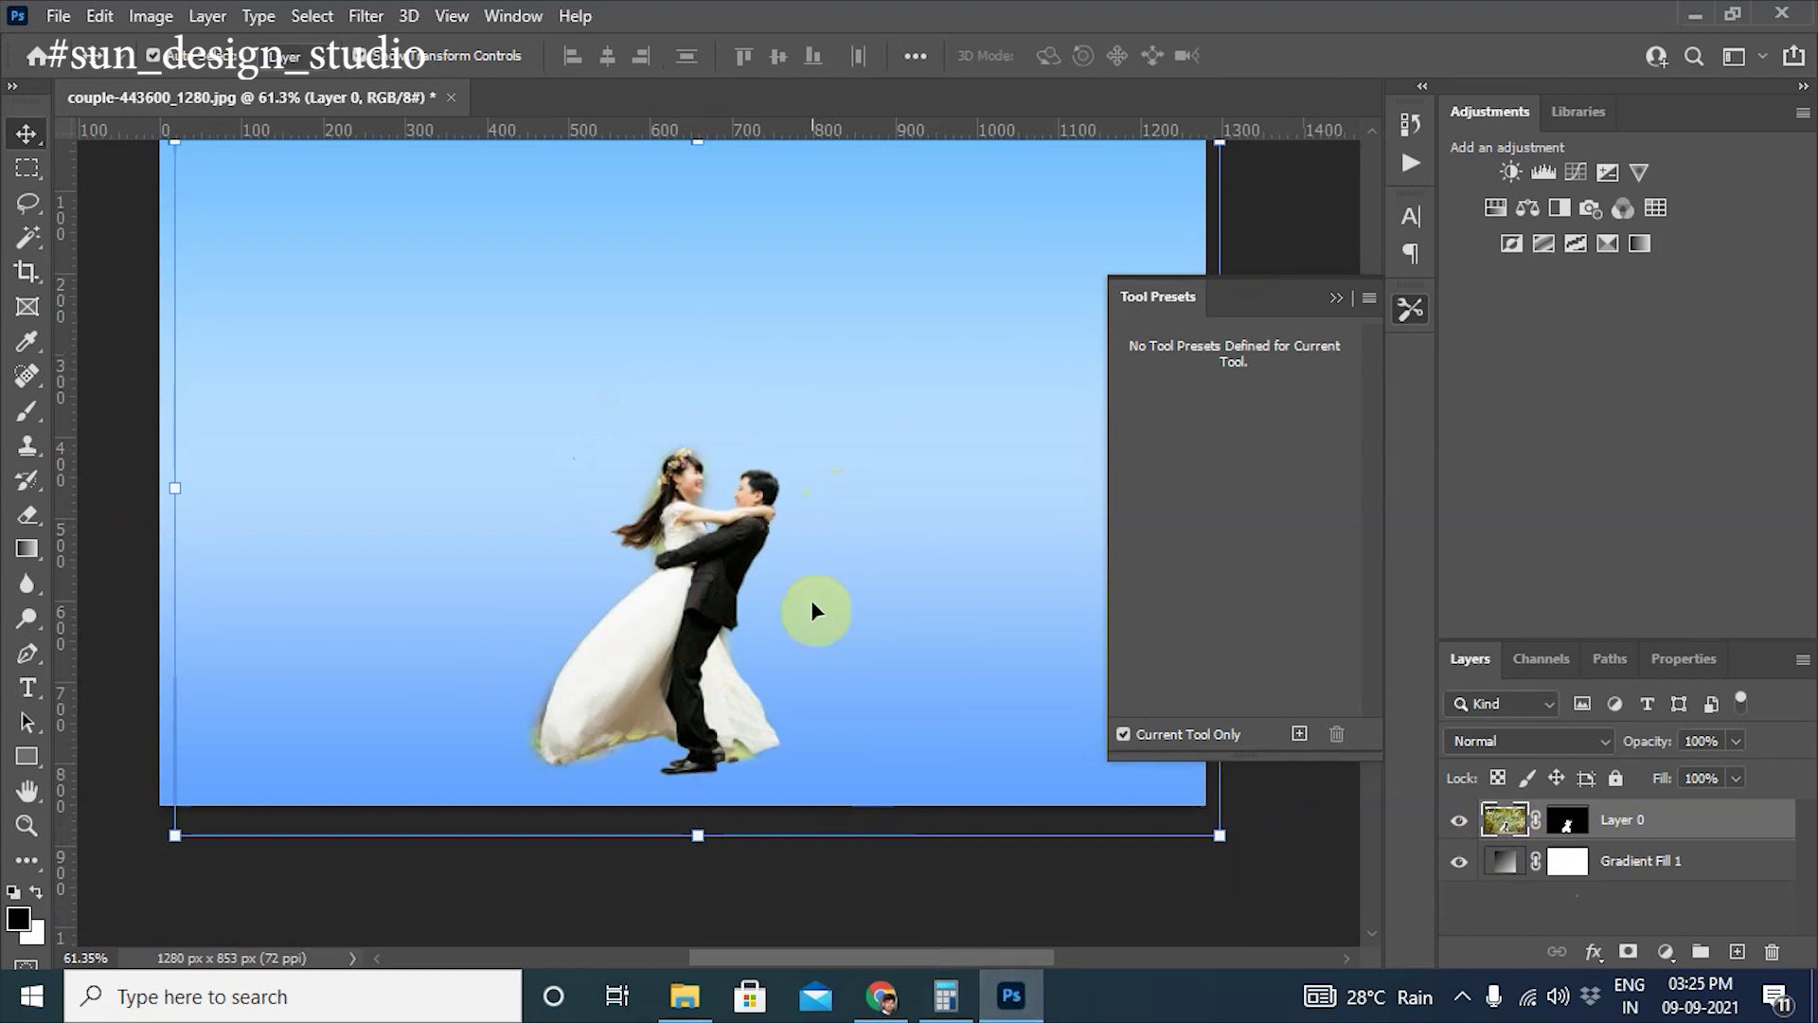
Step: Deselect the couple layer and browse the Downloads folder via File > Open
click(1133, 911)
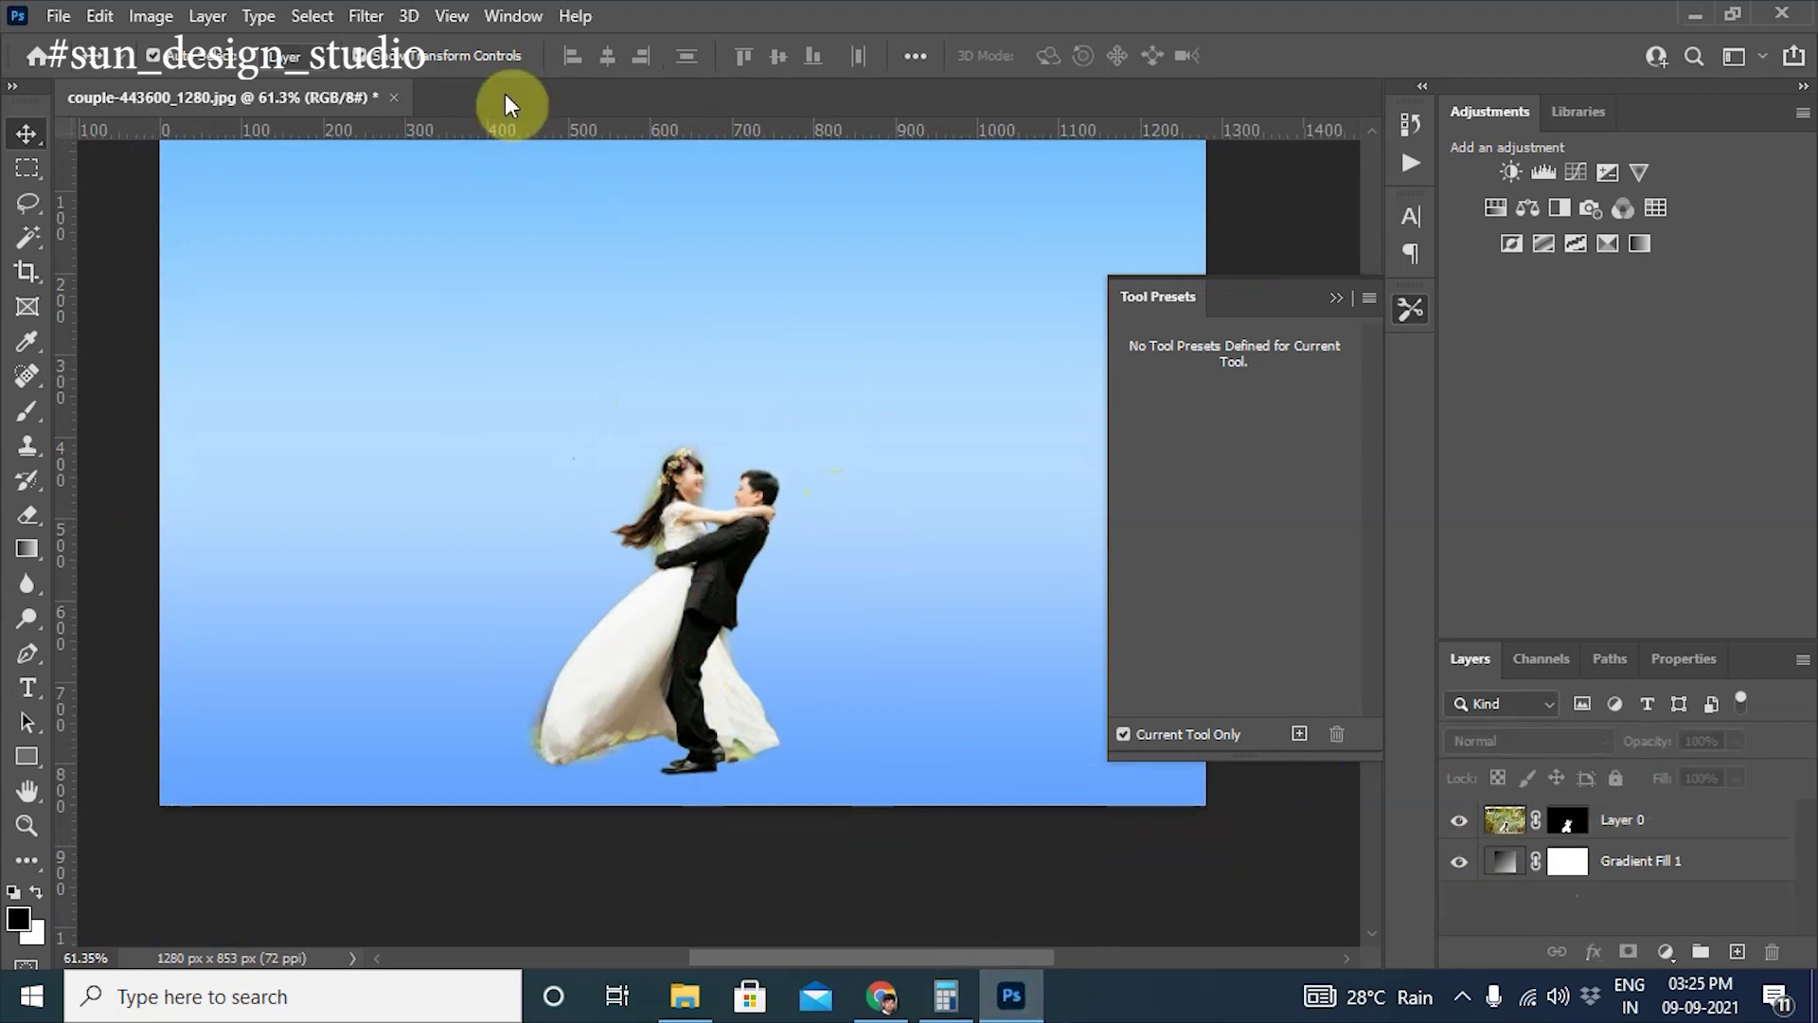
click(59, 17)
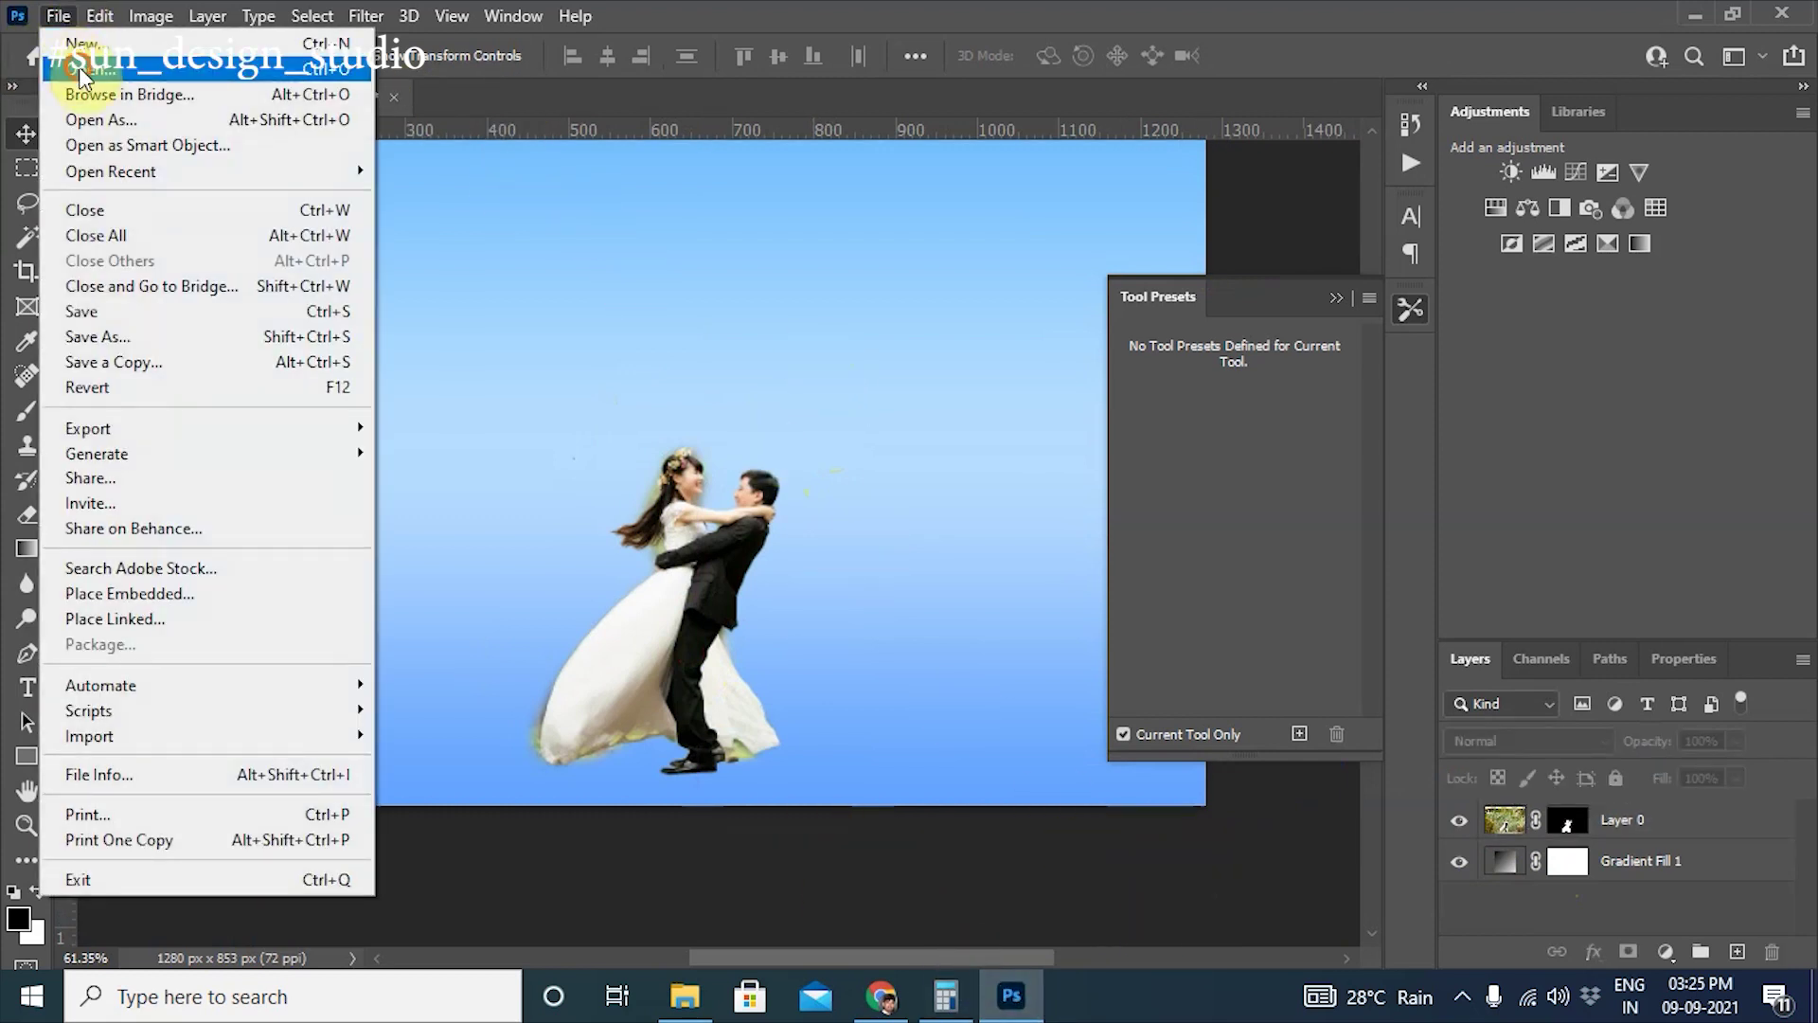
click(83, 76)
scroll(521, 462, down, 3)
scroll(563, 461, down, 2)
scroll(562, 461, down, 3)
scroll(407, 394, down, 2)
scroll(474, 418, down, 2)
scroll(512, 436, down, 2)
scroll(511, 435, down, 2)
scroll(505, 430, down, 2)
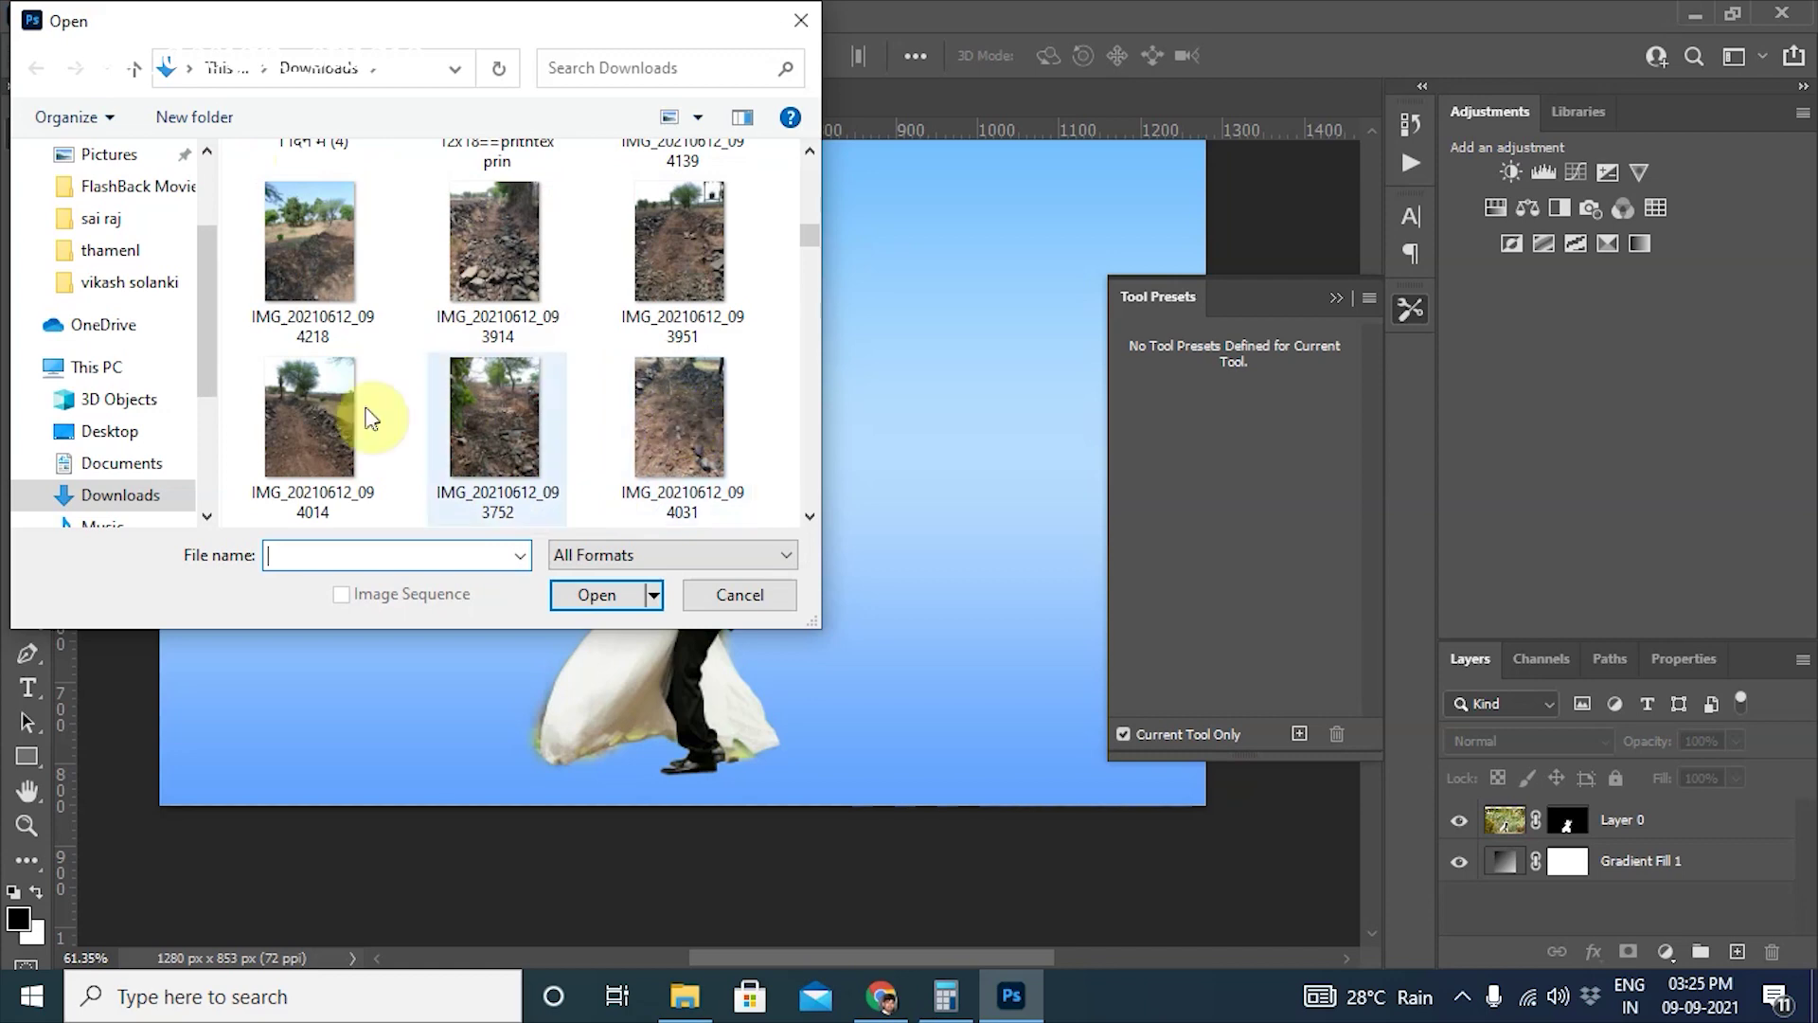
scroll(369, 418, down, 2)
Step: Search Google in a new Chrome tab for 'gardan background'
key(super+e)
key(alt+Tab)
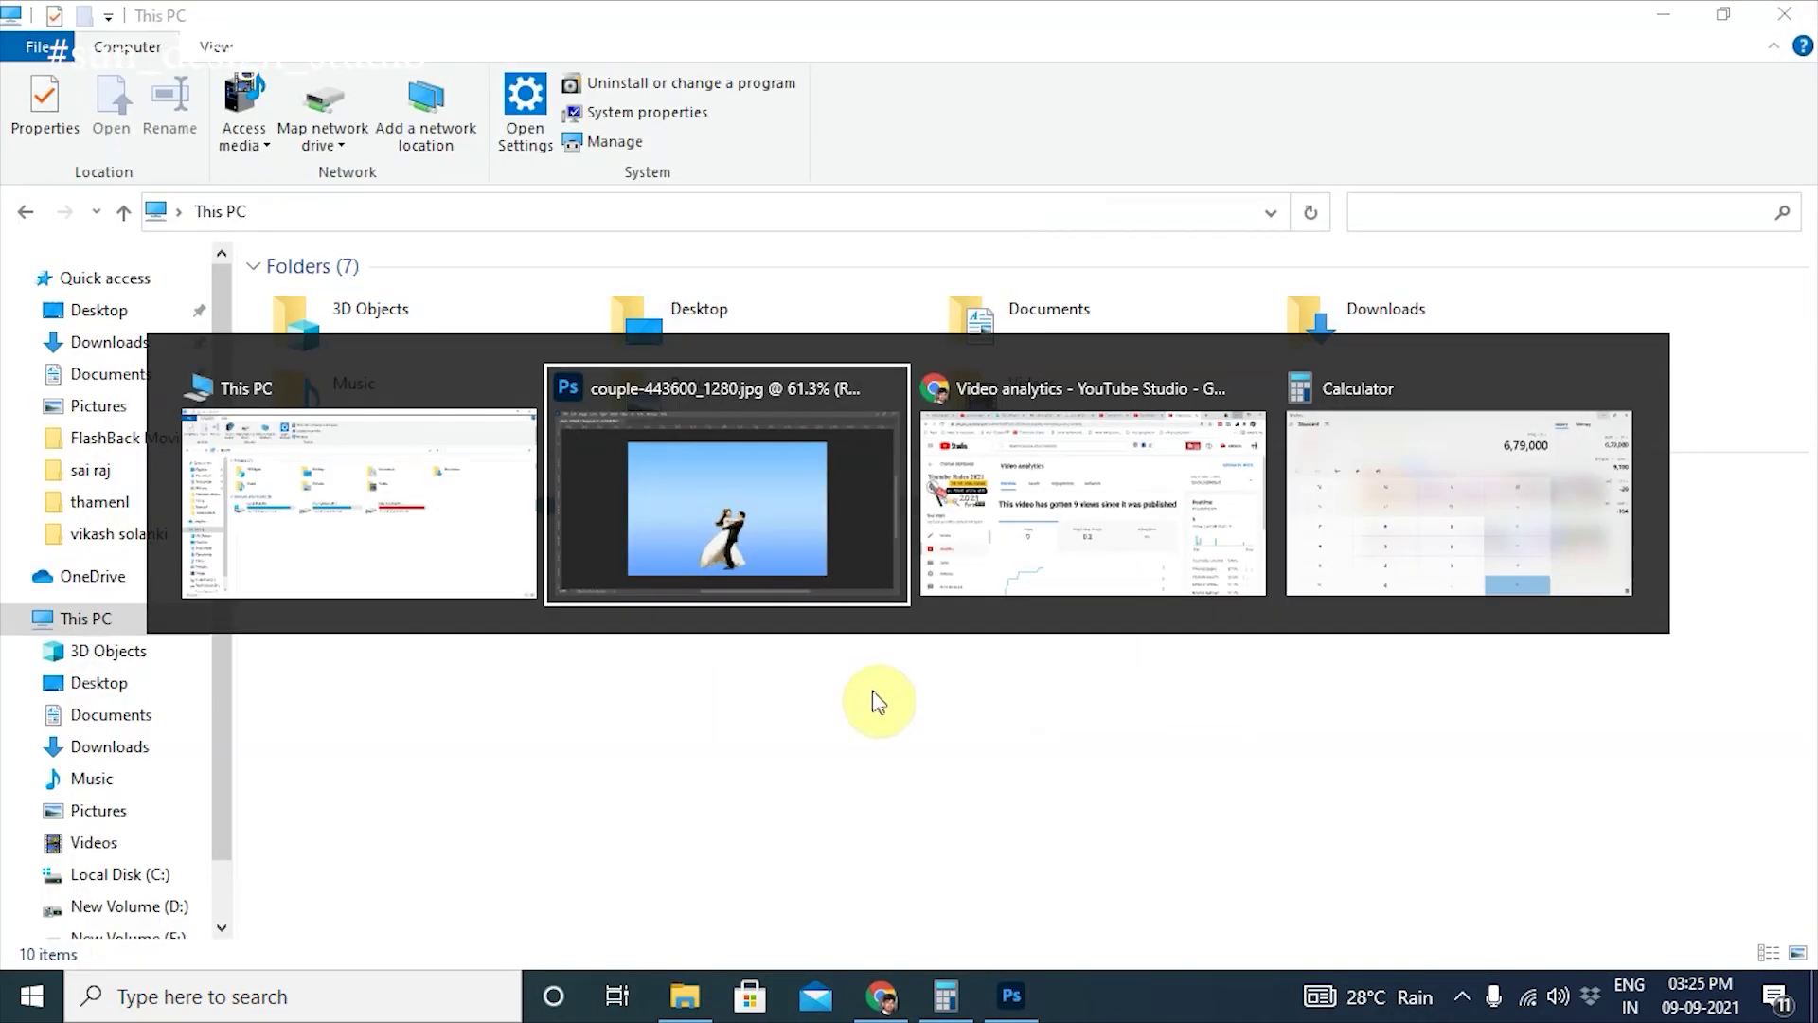
key(alt+Tab)
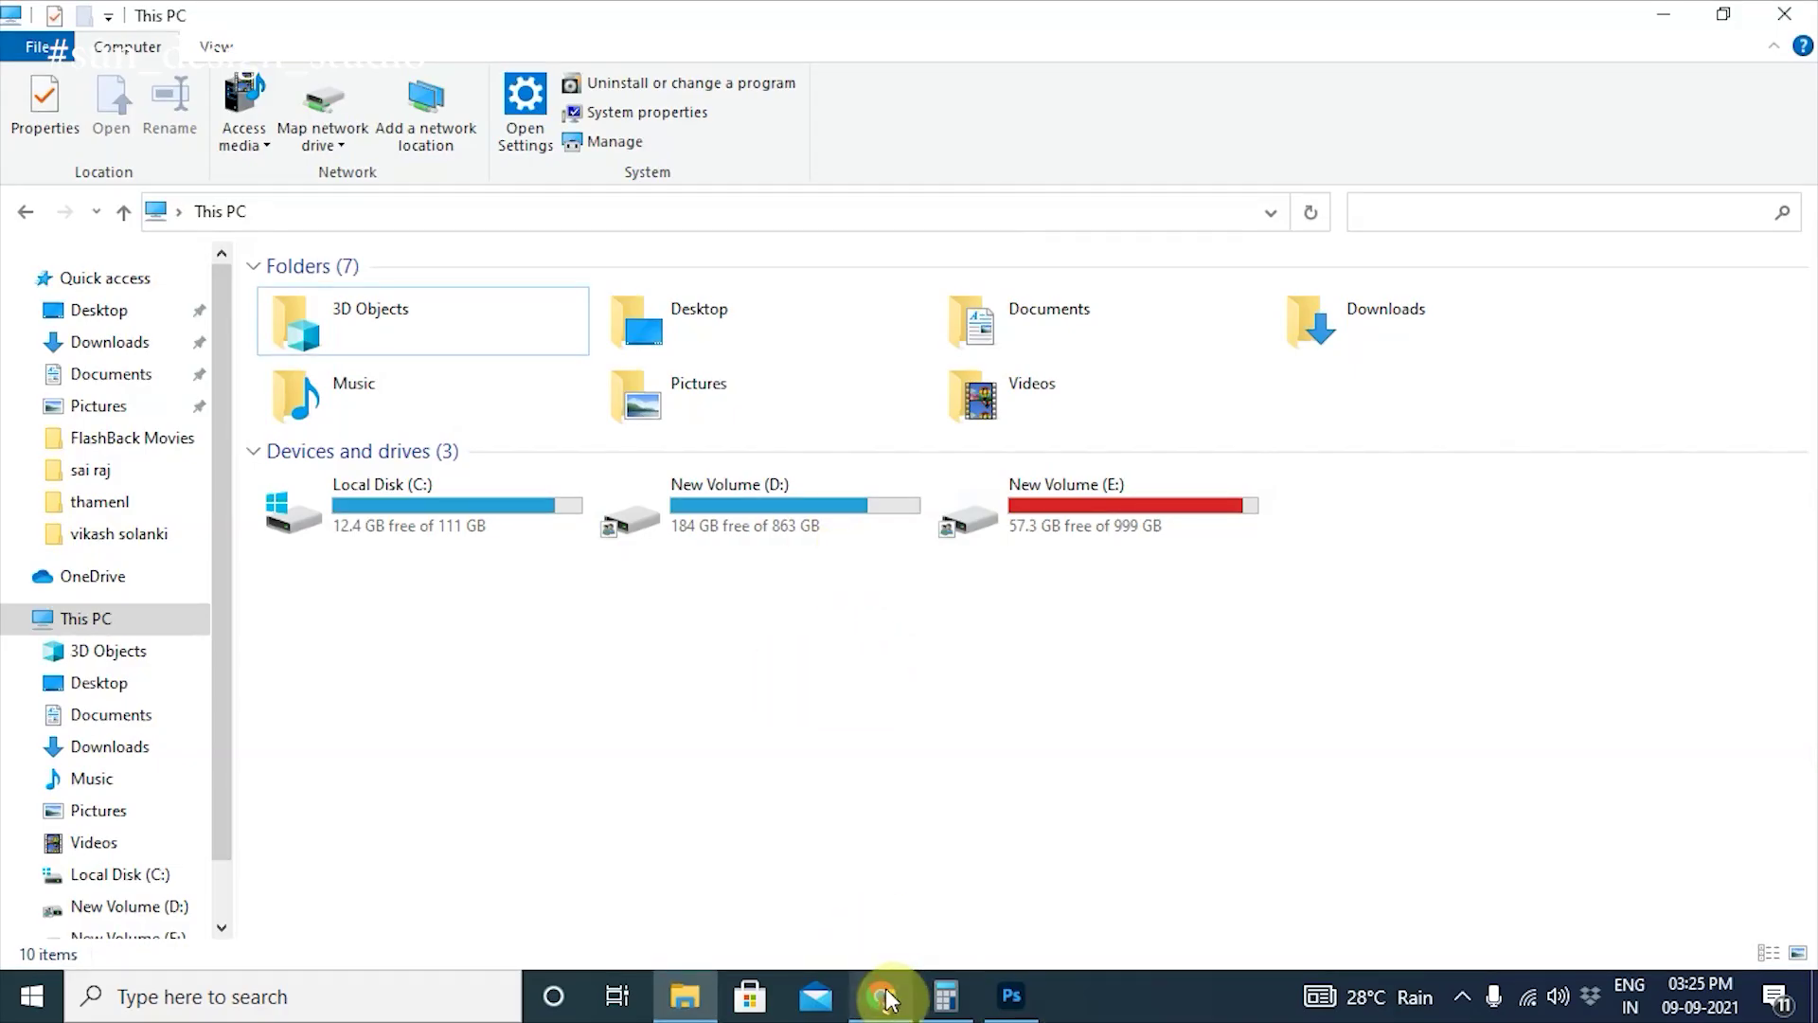
click(888, 996)
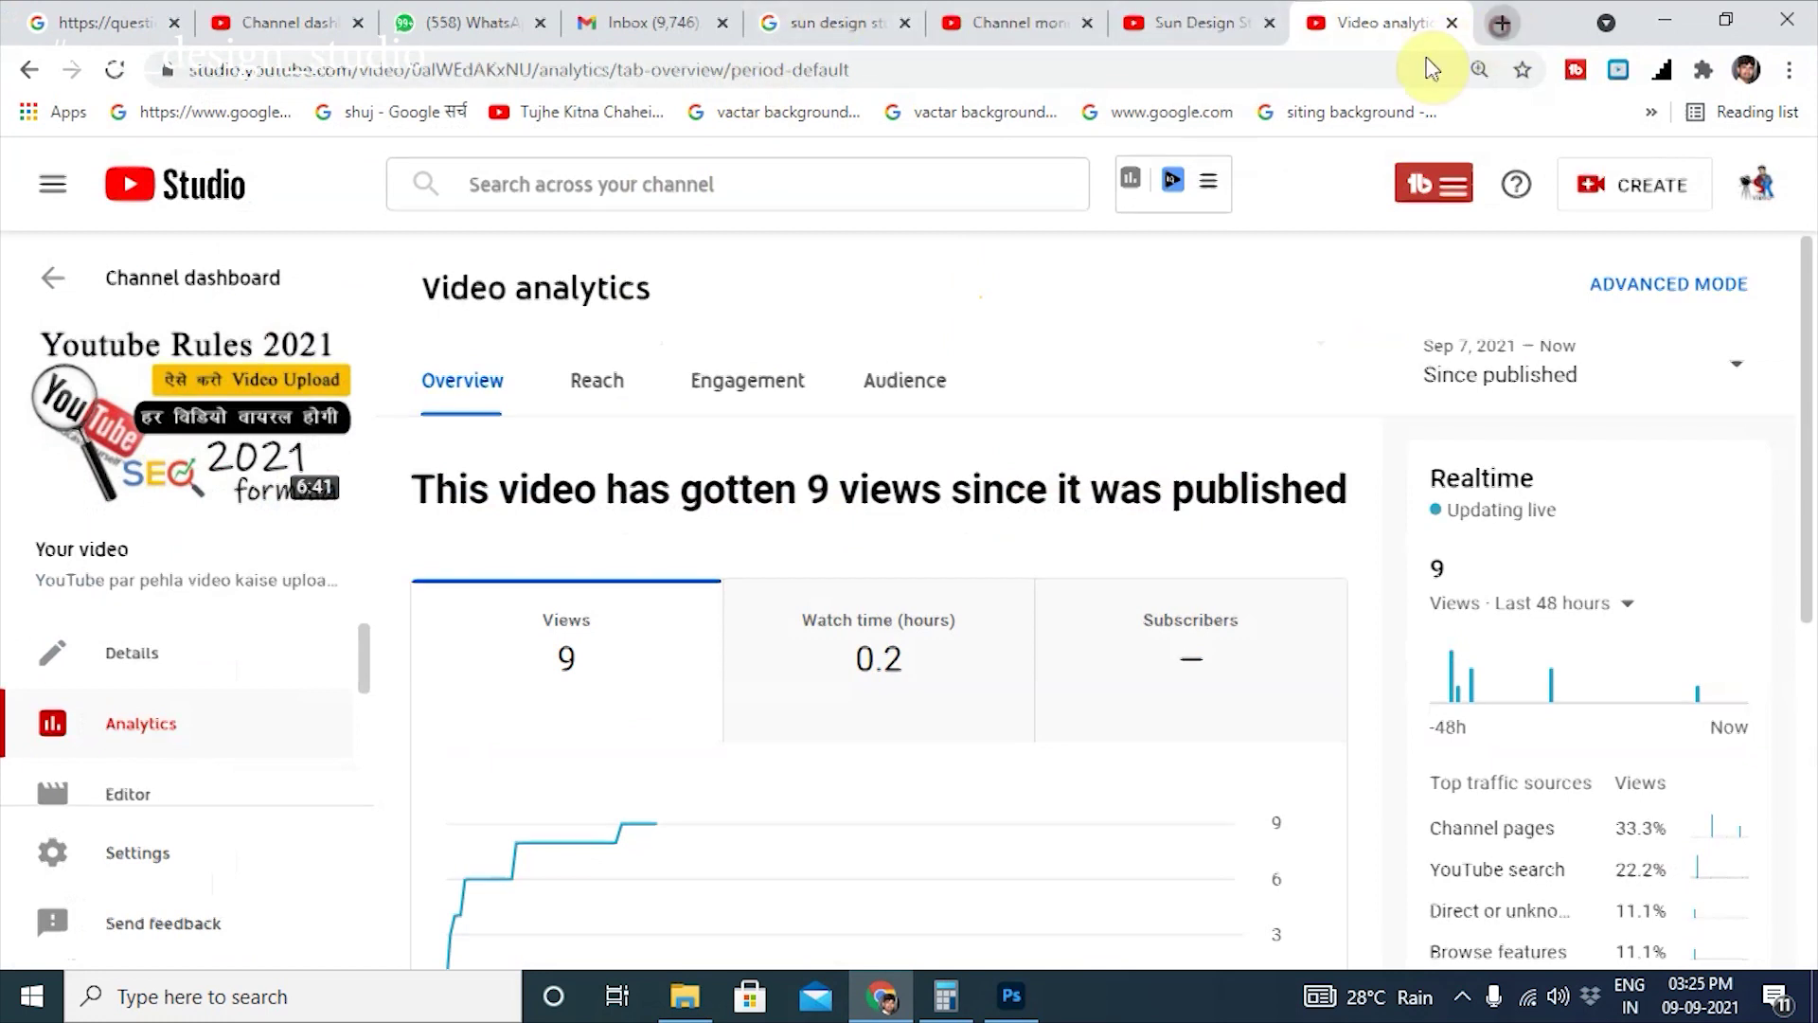
key(ctrl+t)
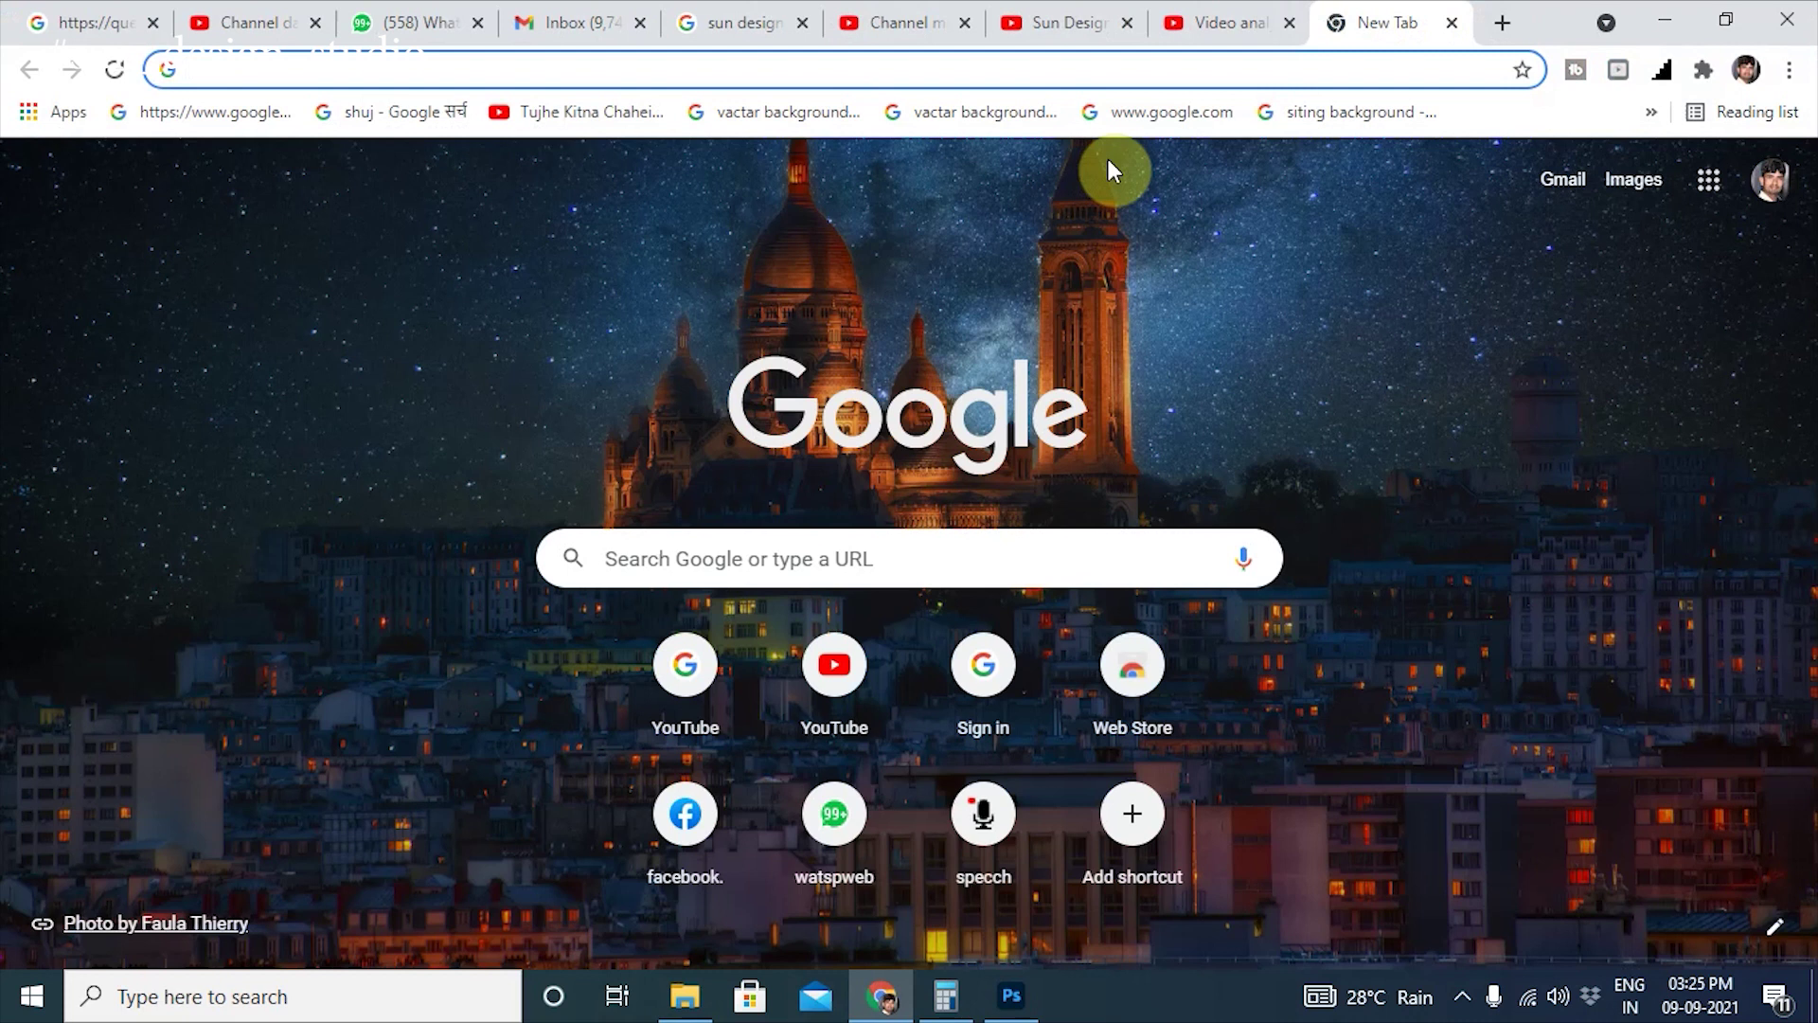
text(gardan ba)
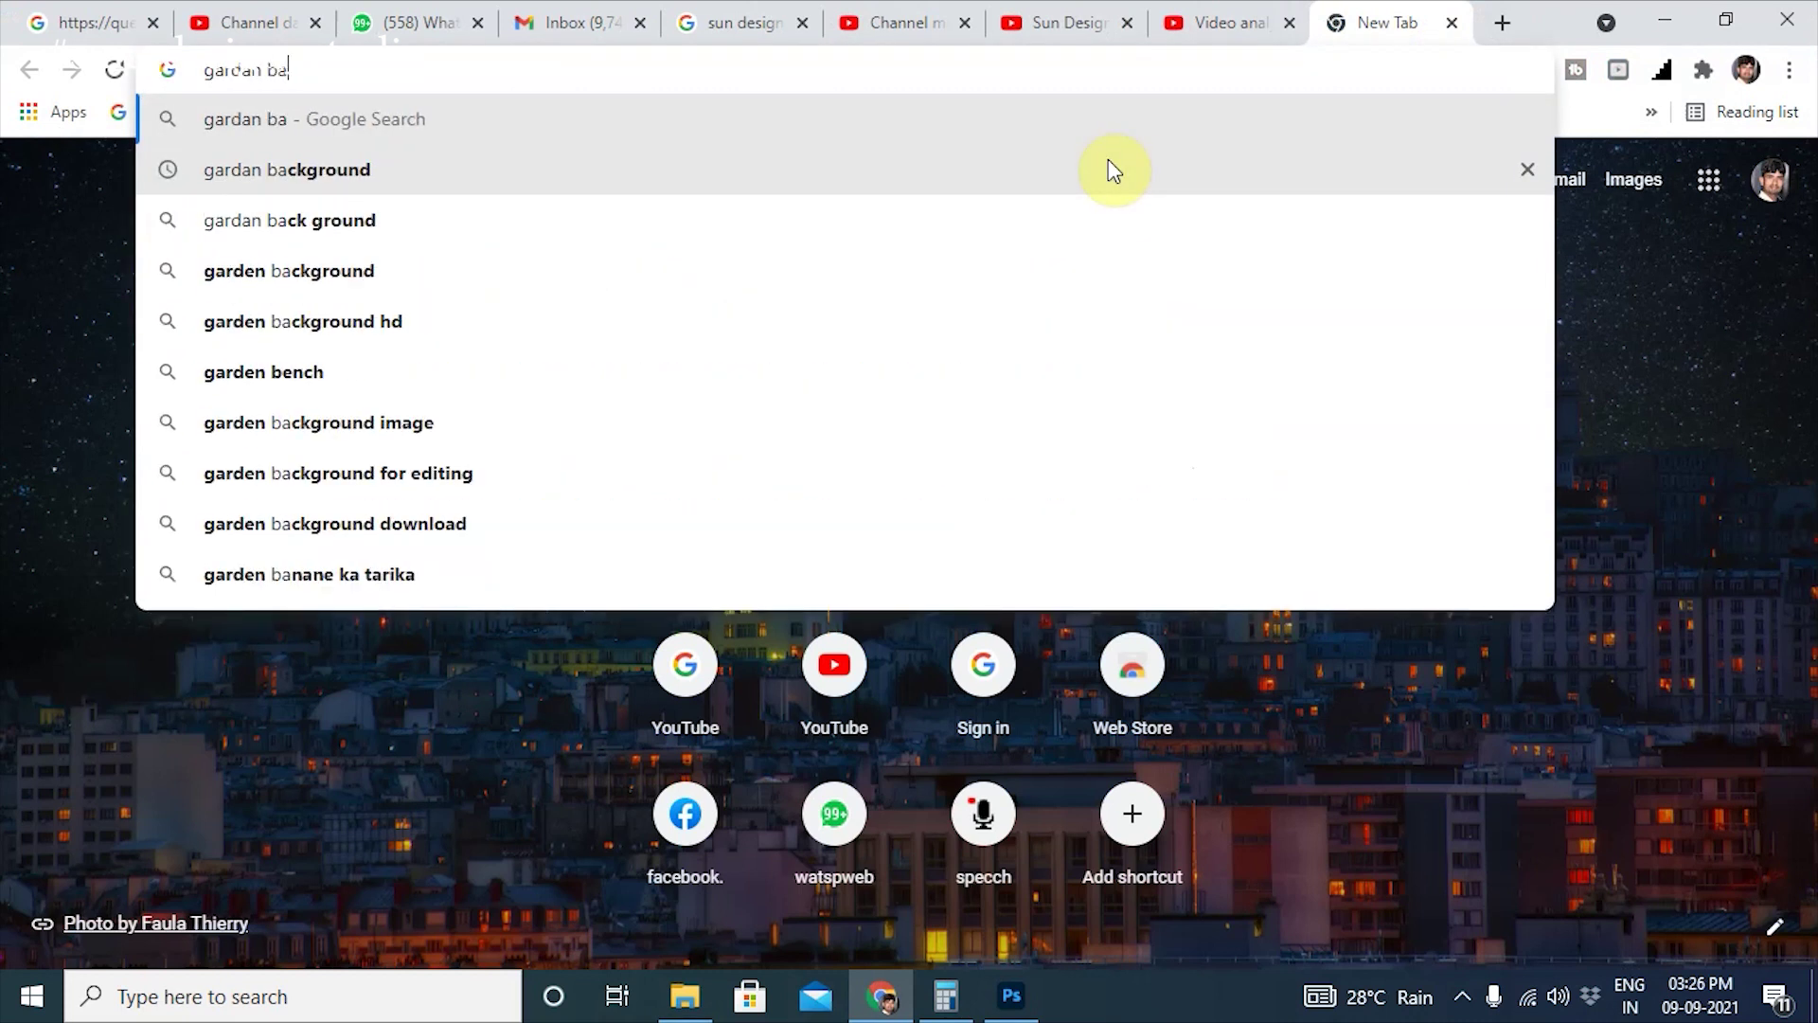
text(ckgr)
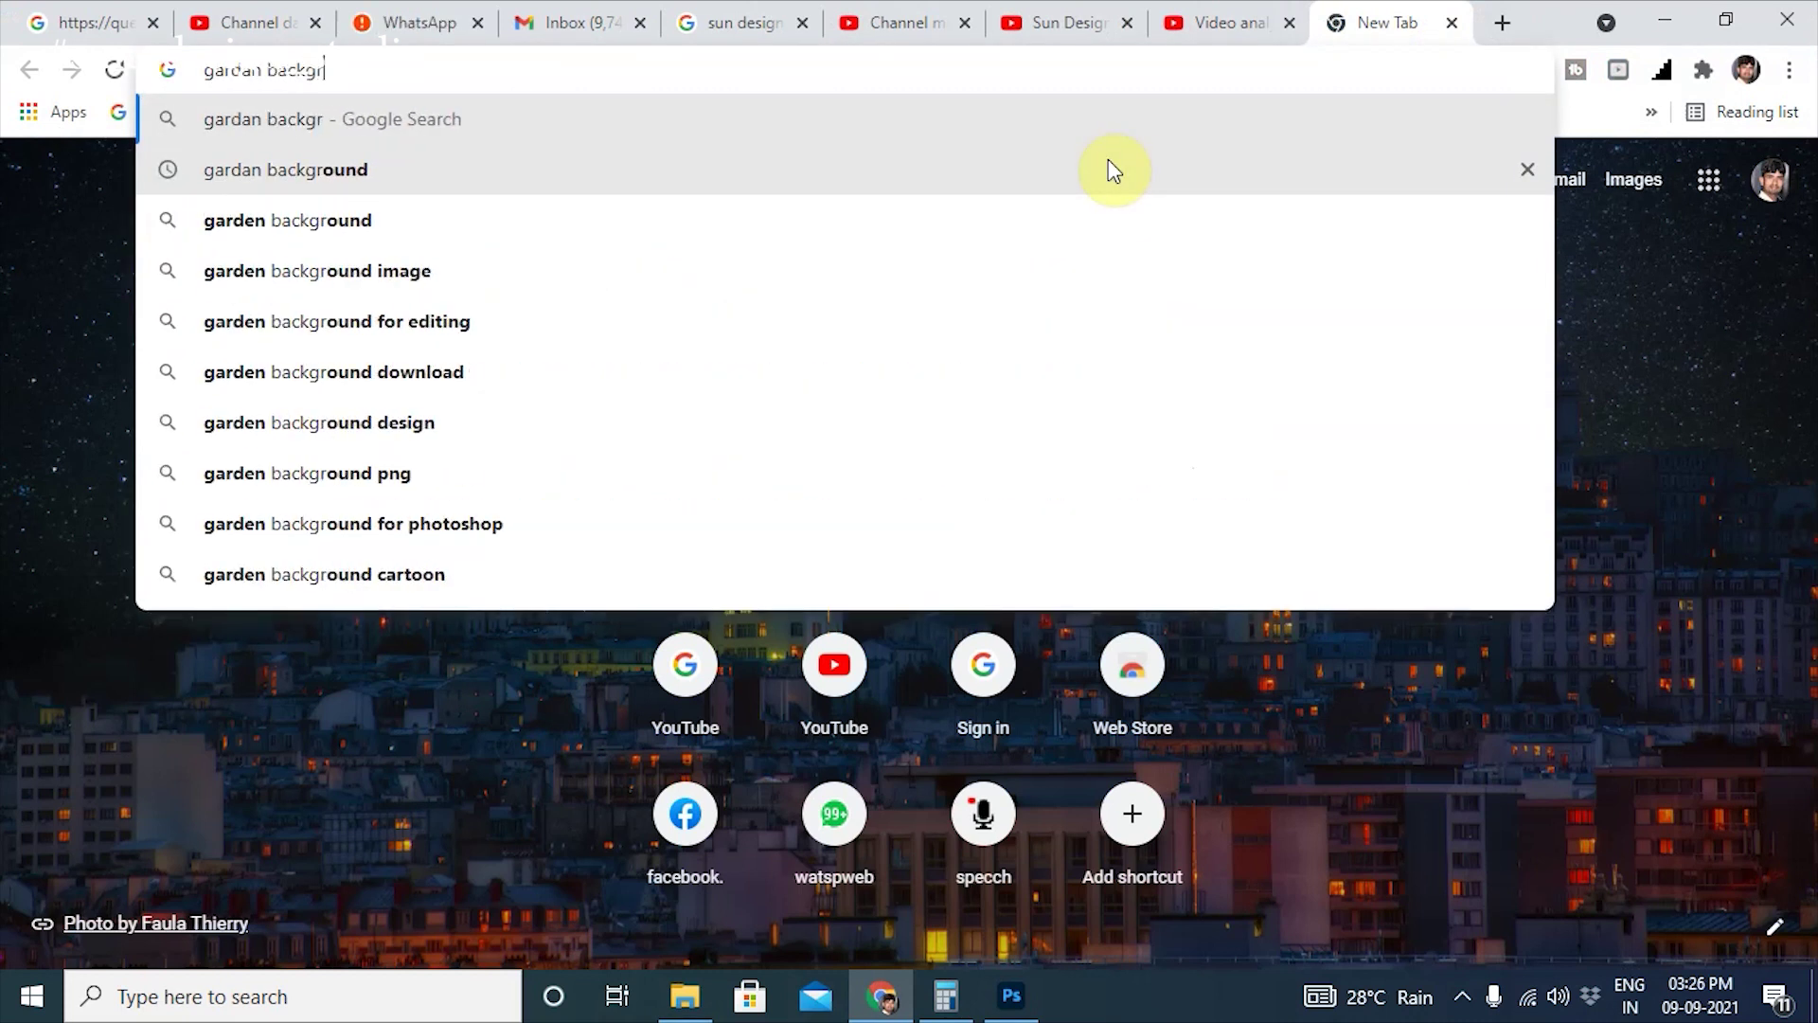
text(ound)
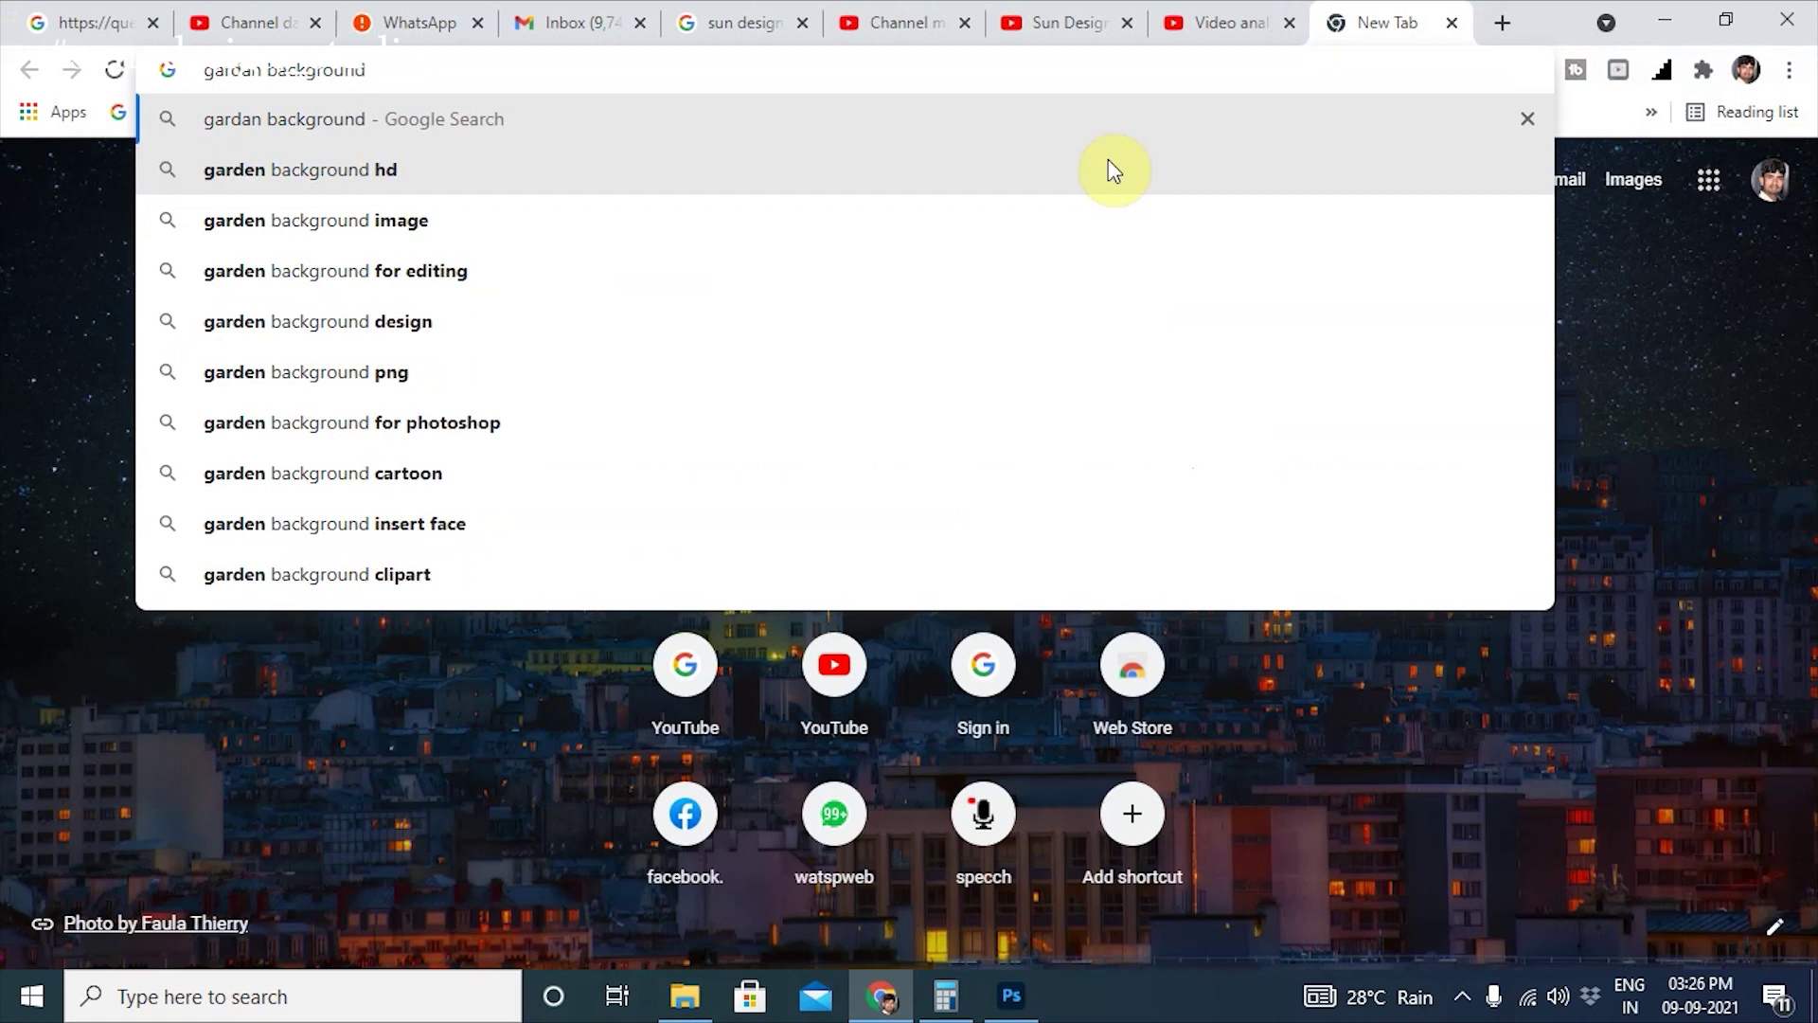
key(Return)
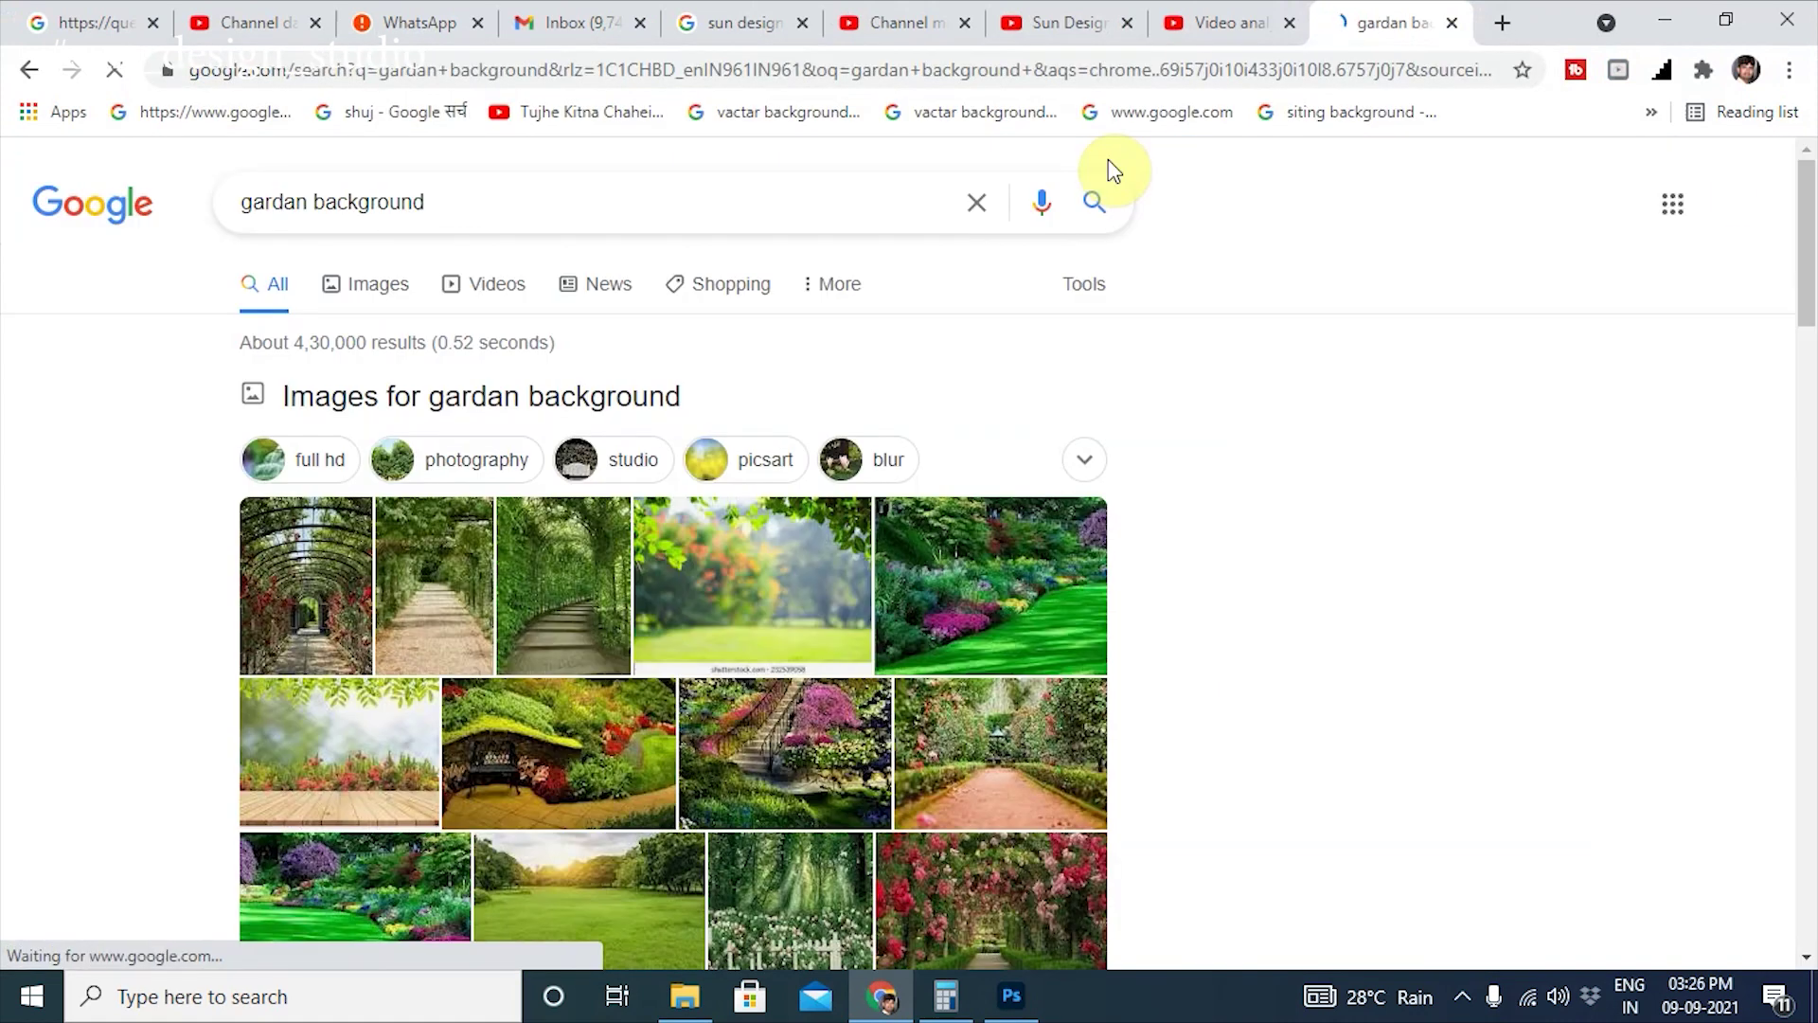
Step: Save the blurred garden image from the Google Images results to the computer
click(731, 583)
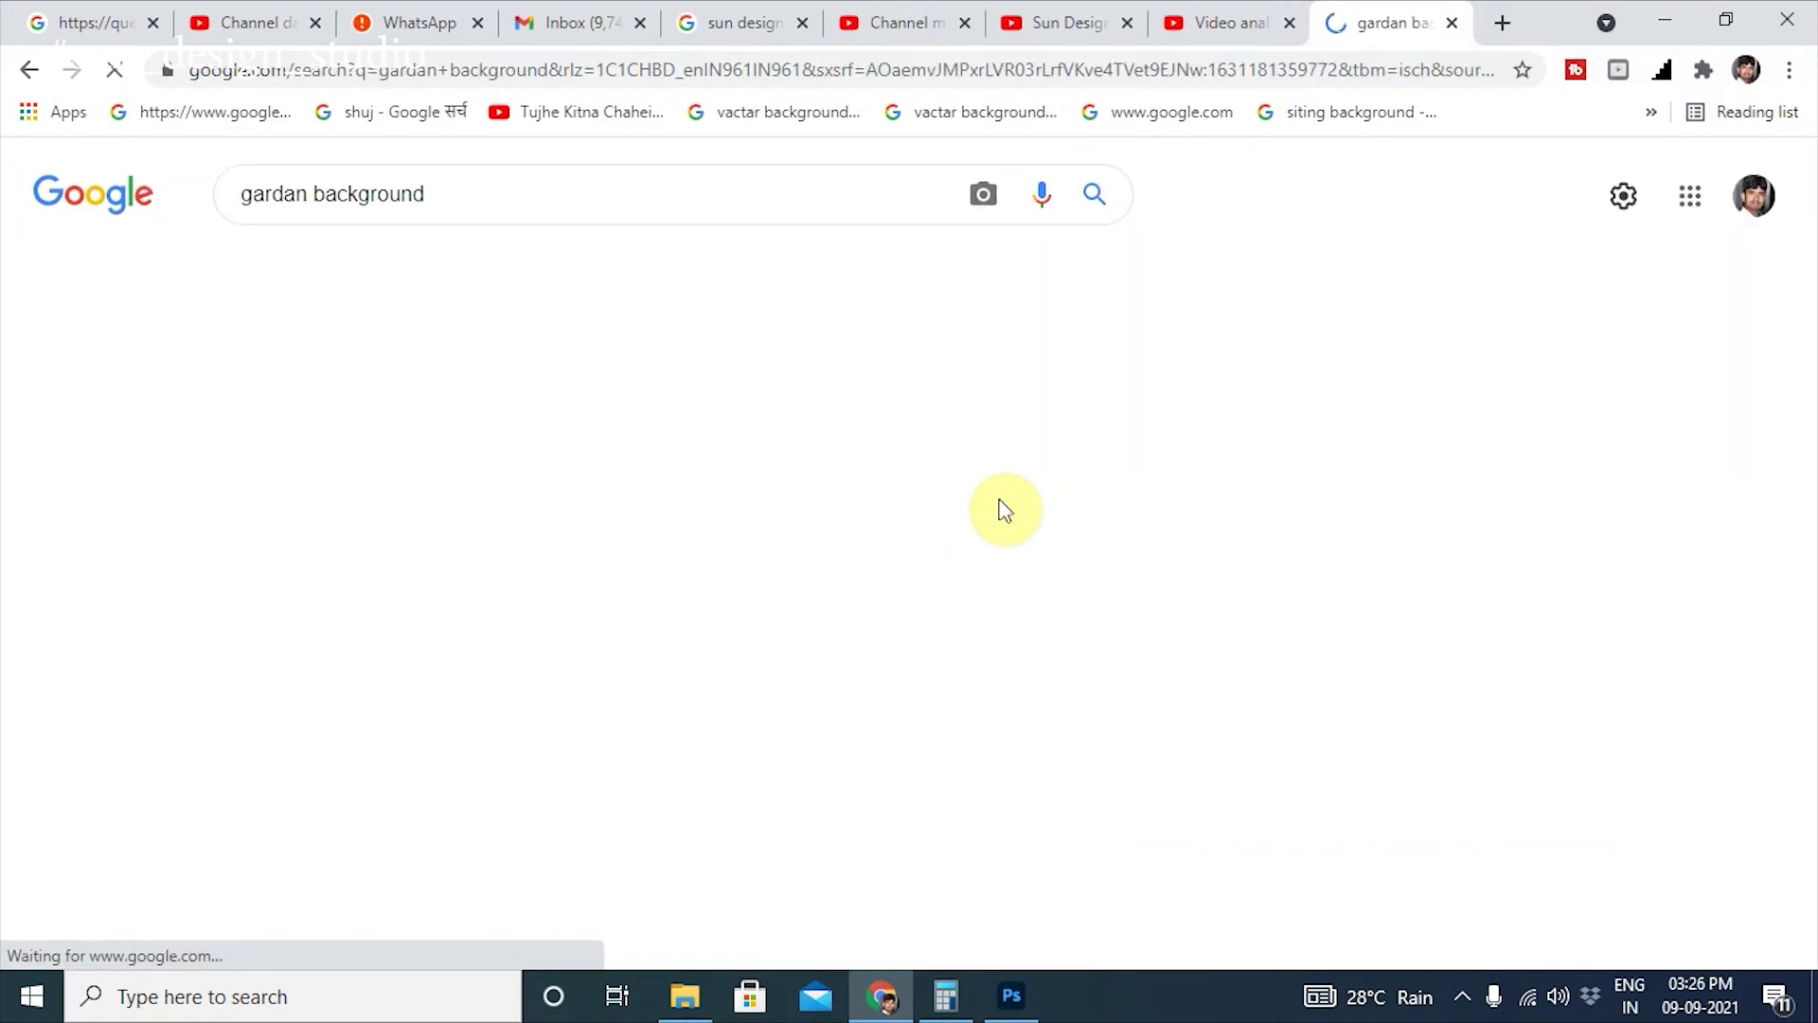
click(218, 616)
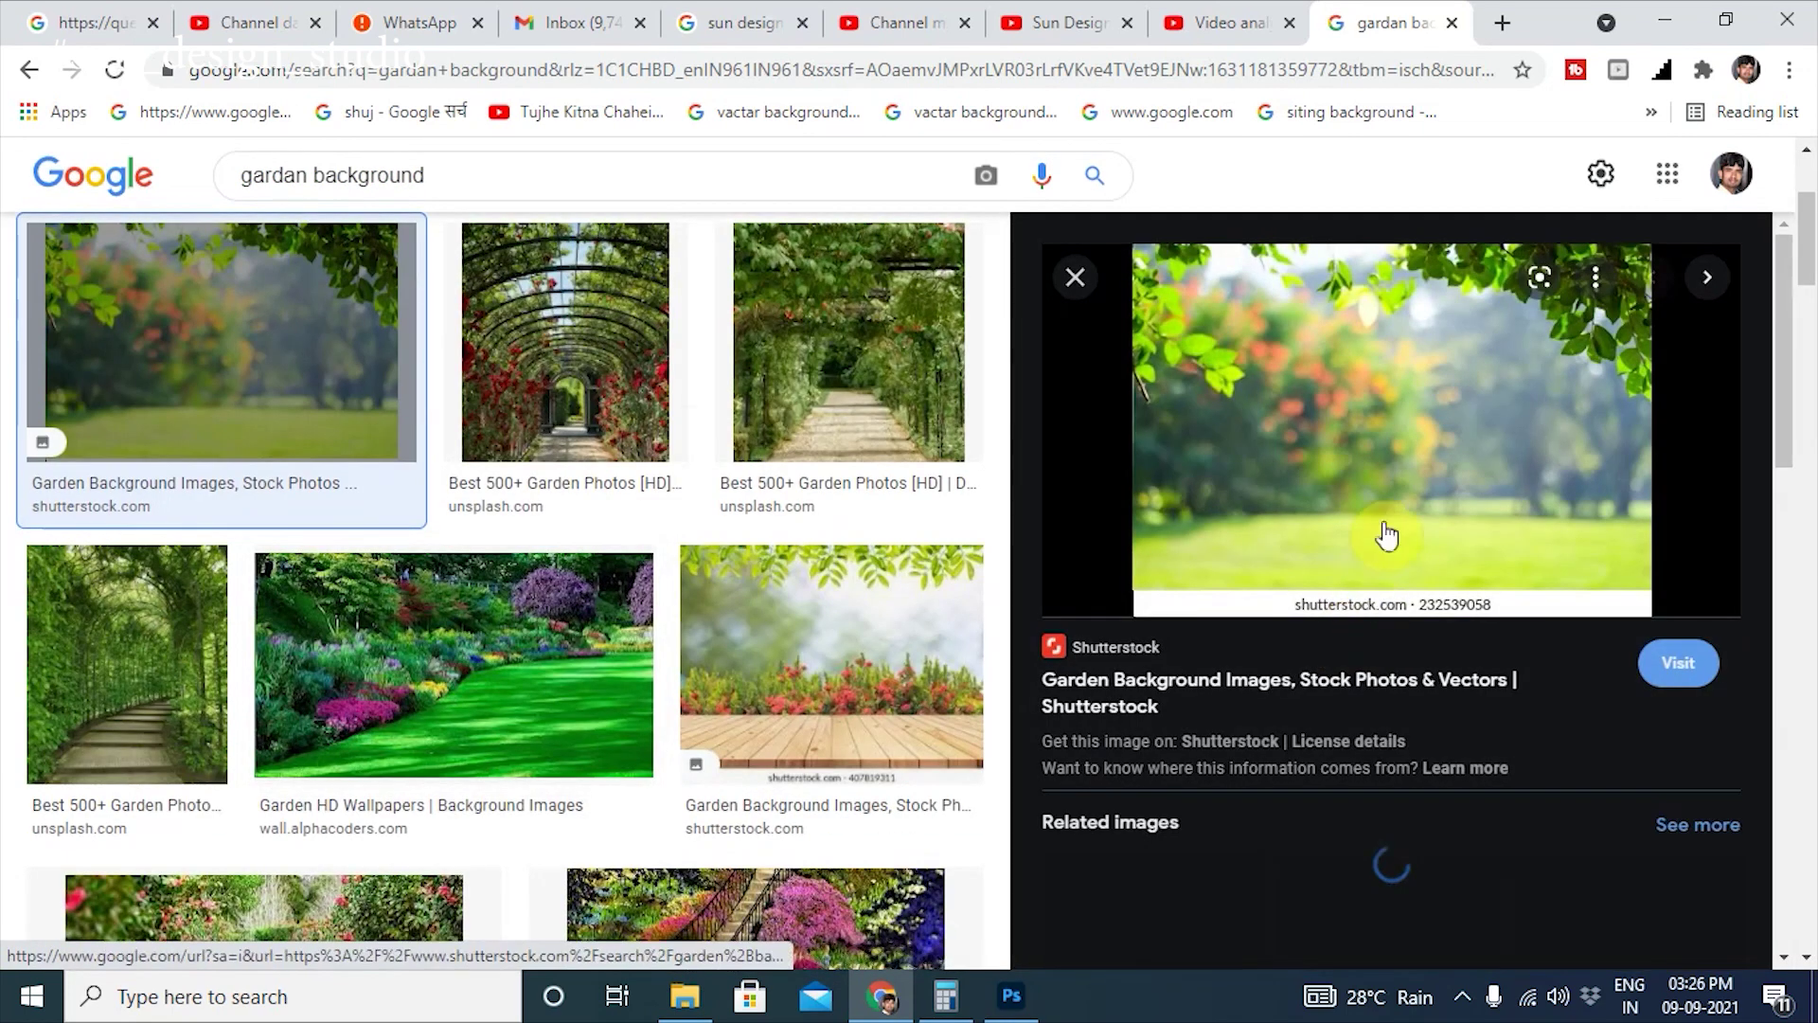
right_click(1386, 535)
click(1501, 696)
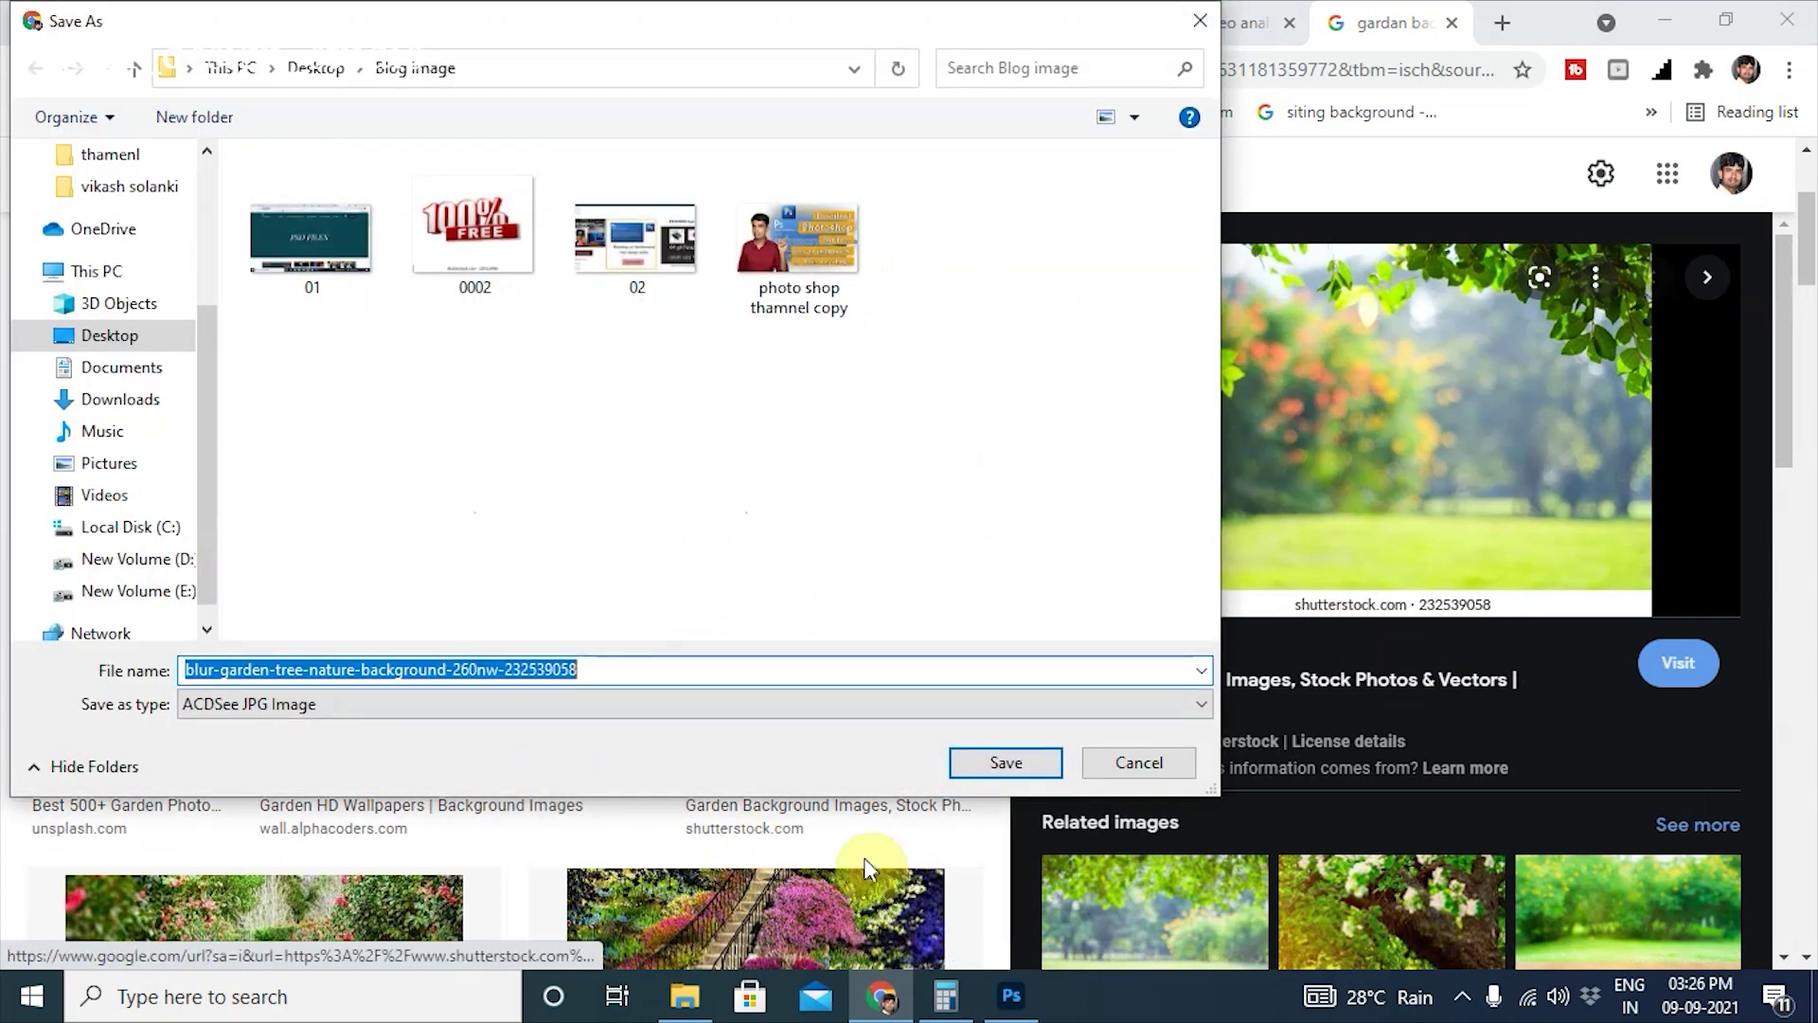
click(1004, 761)
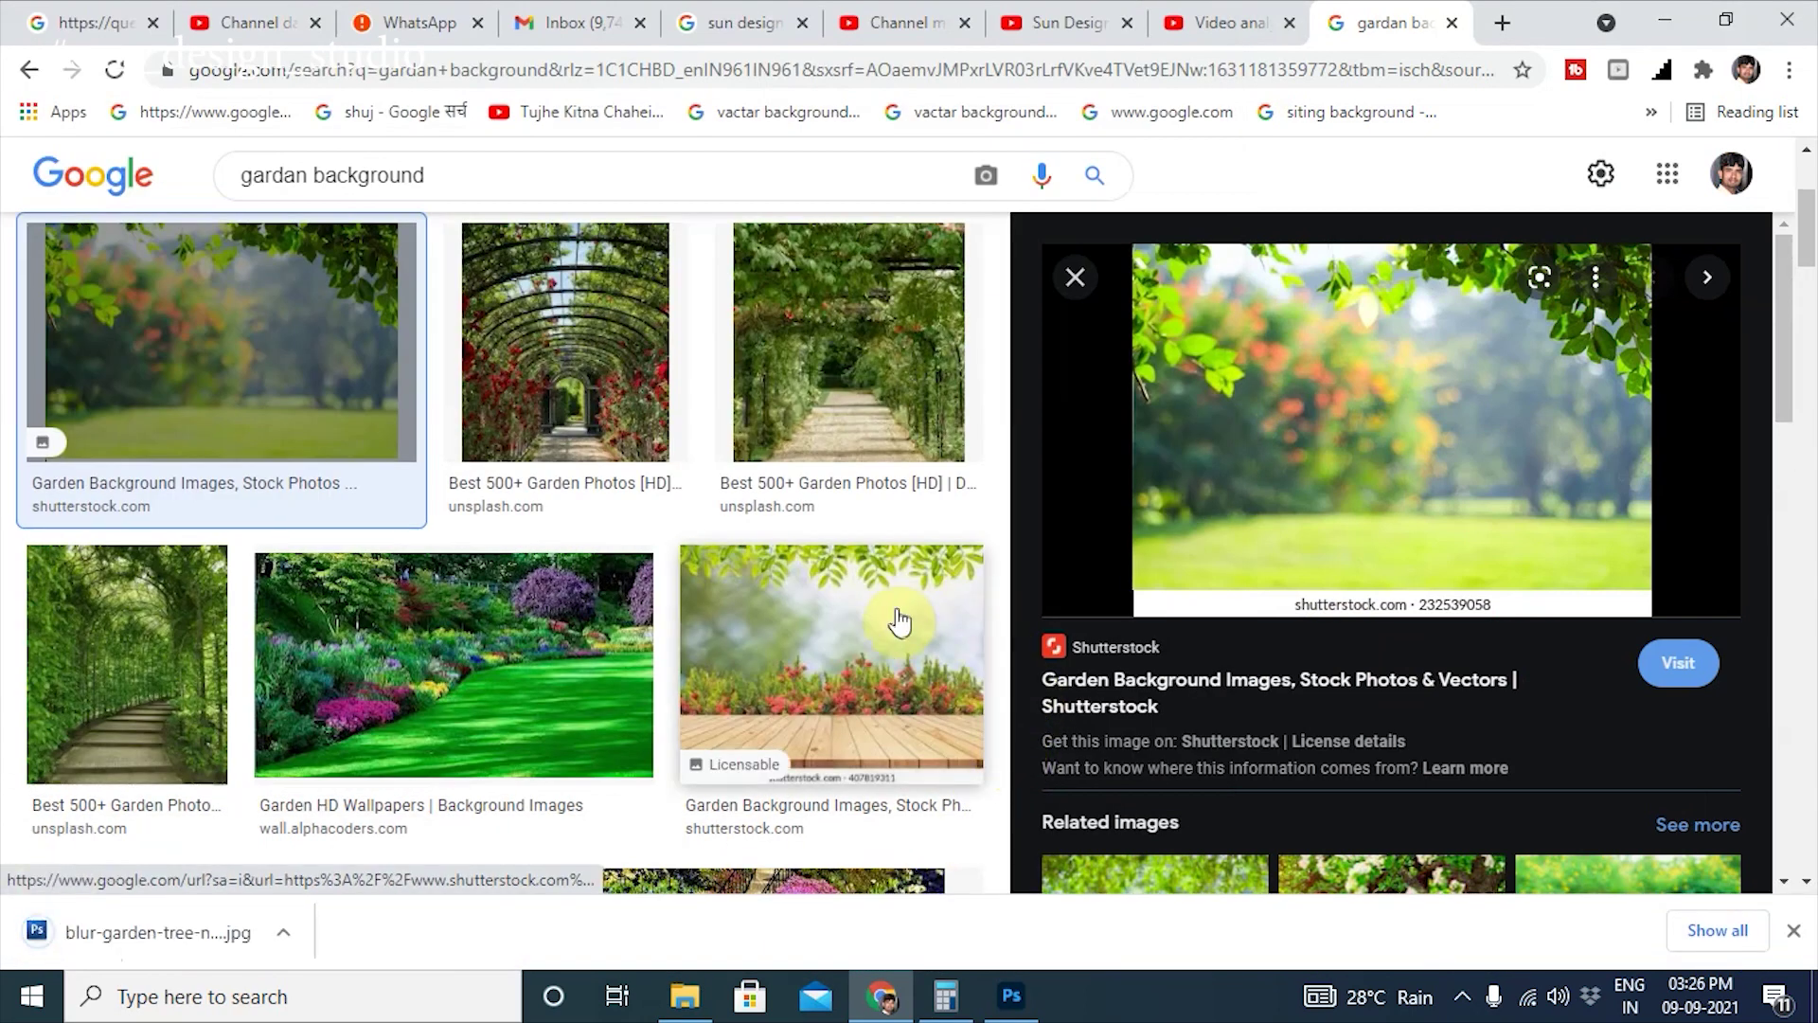
Step: Open the downloaded garden jpg in Photoshop from its folder
key(ctrl+j)
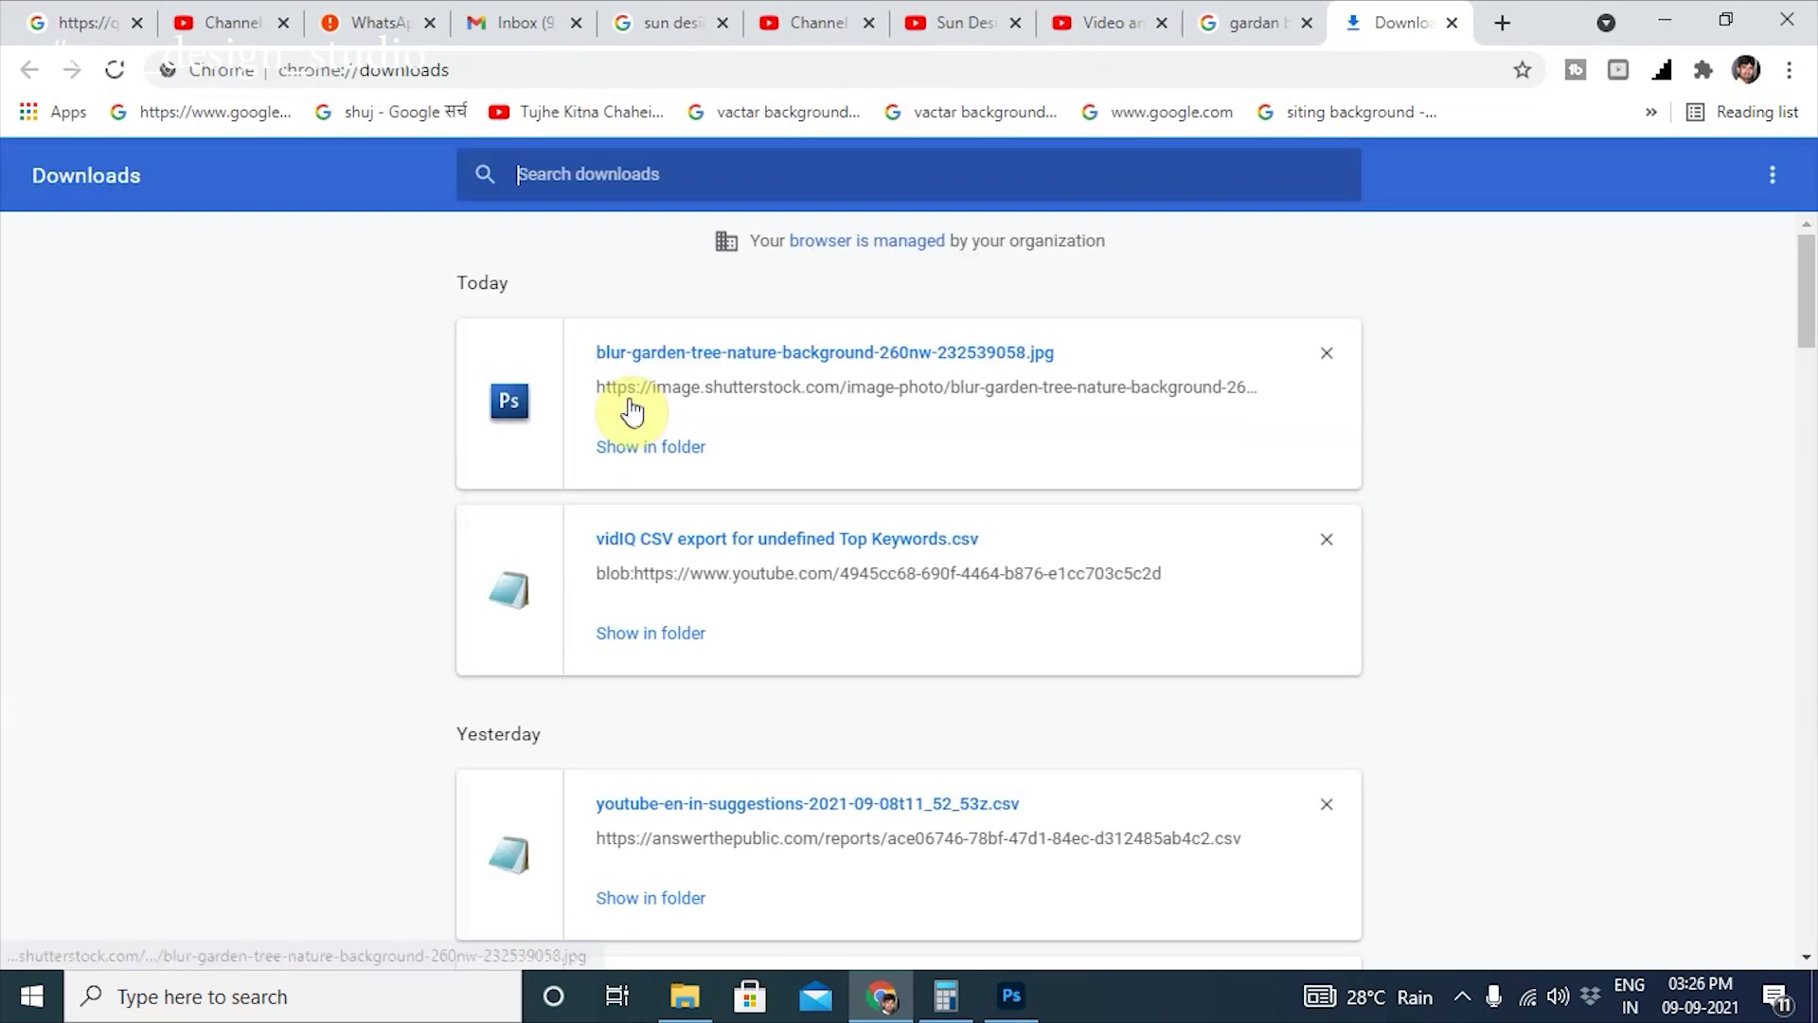
click(650, 446)
mouse_move(1032, 331)
mouse_down()
mouse_move(1022, 1016)
mouse_move(513, 64)
mouse_up()
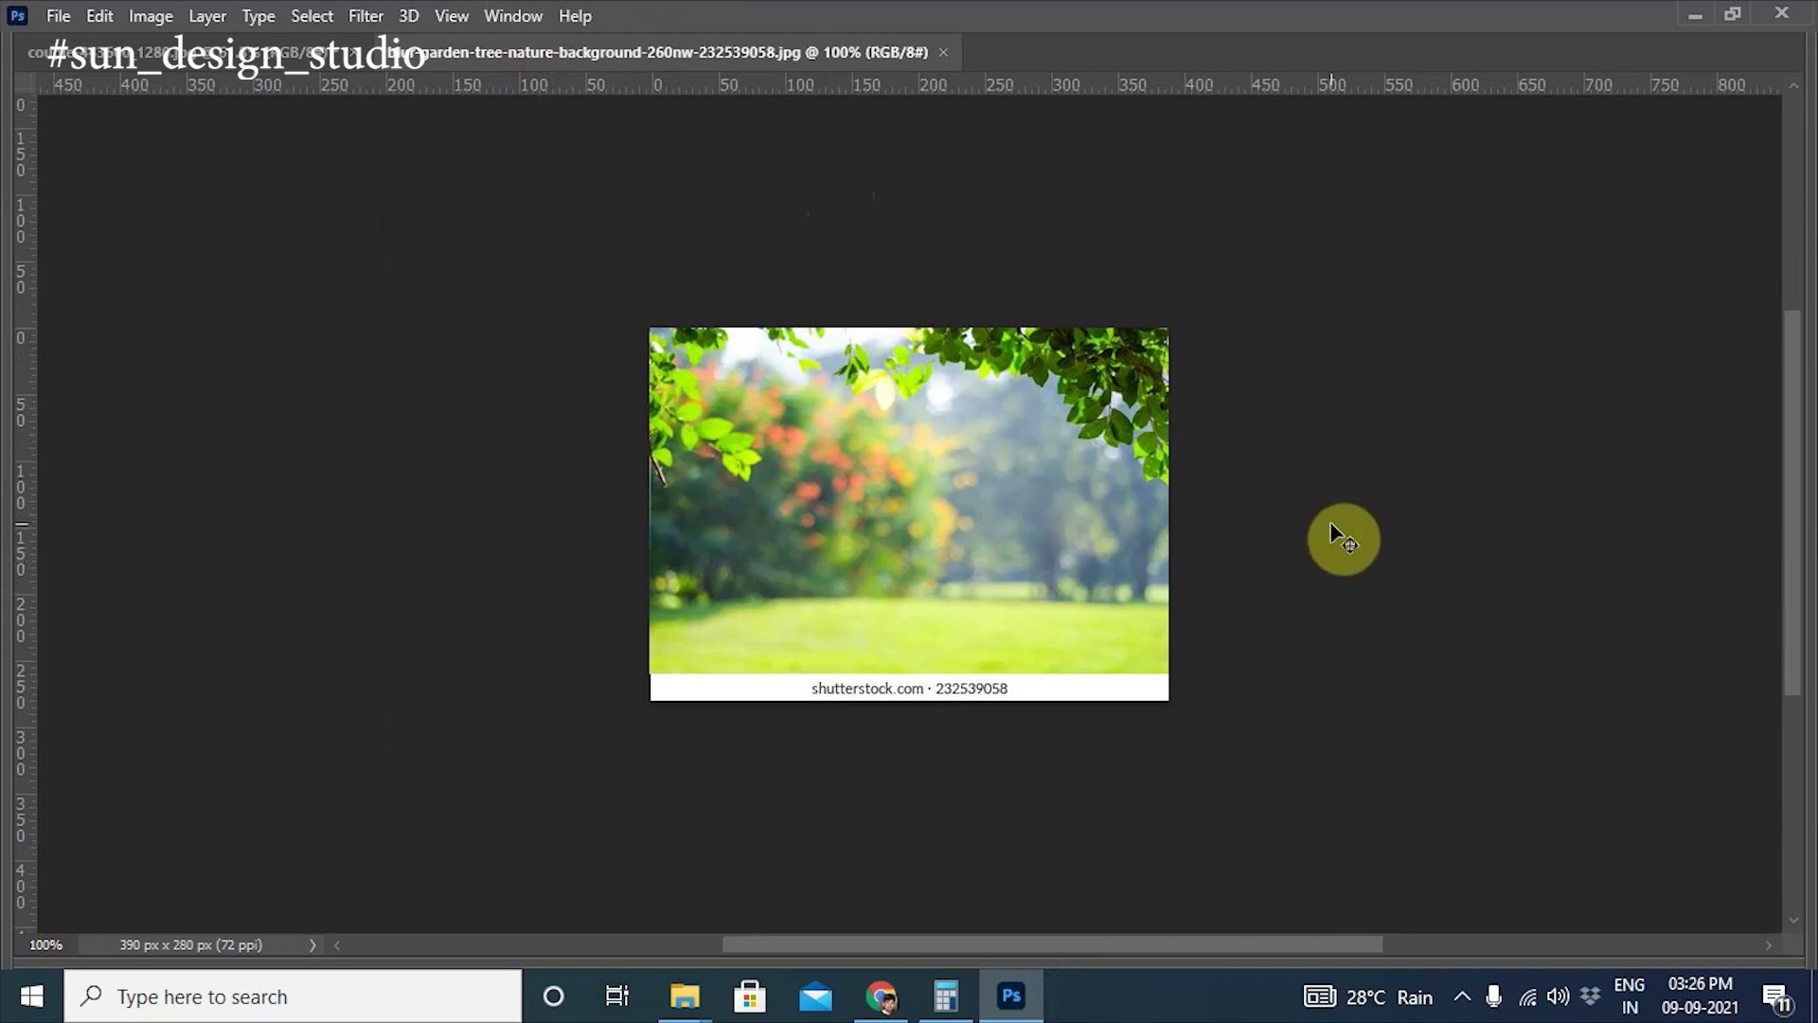
Step: Drag the garden picture into the couple document as Layer 1, then close the garden file
key(Tab)
key(Tab)
key(Tab)
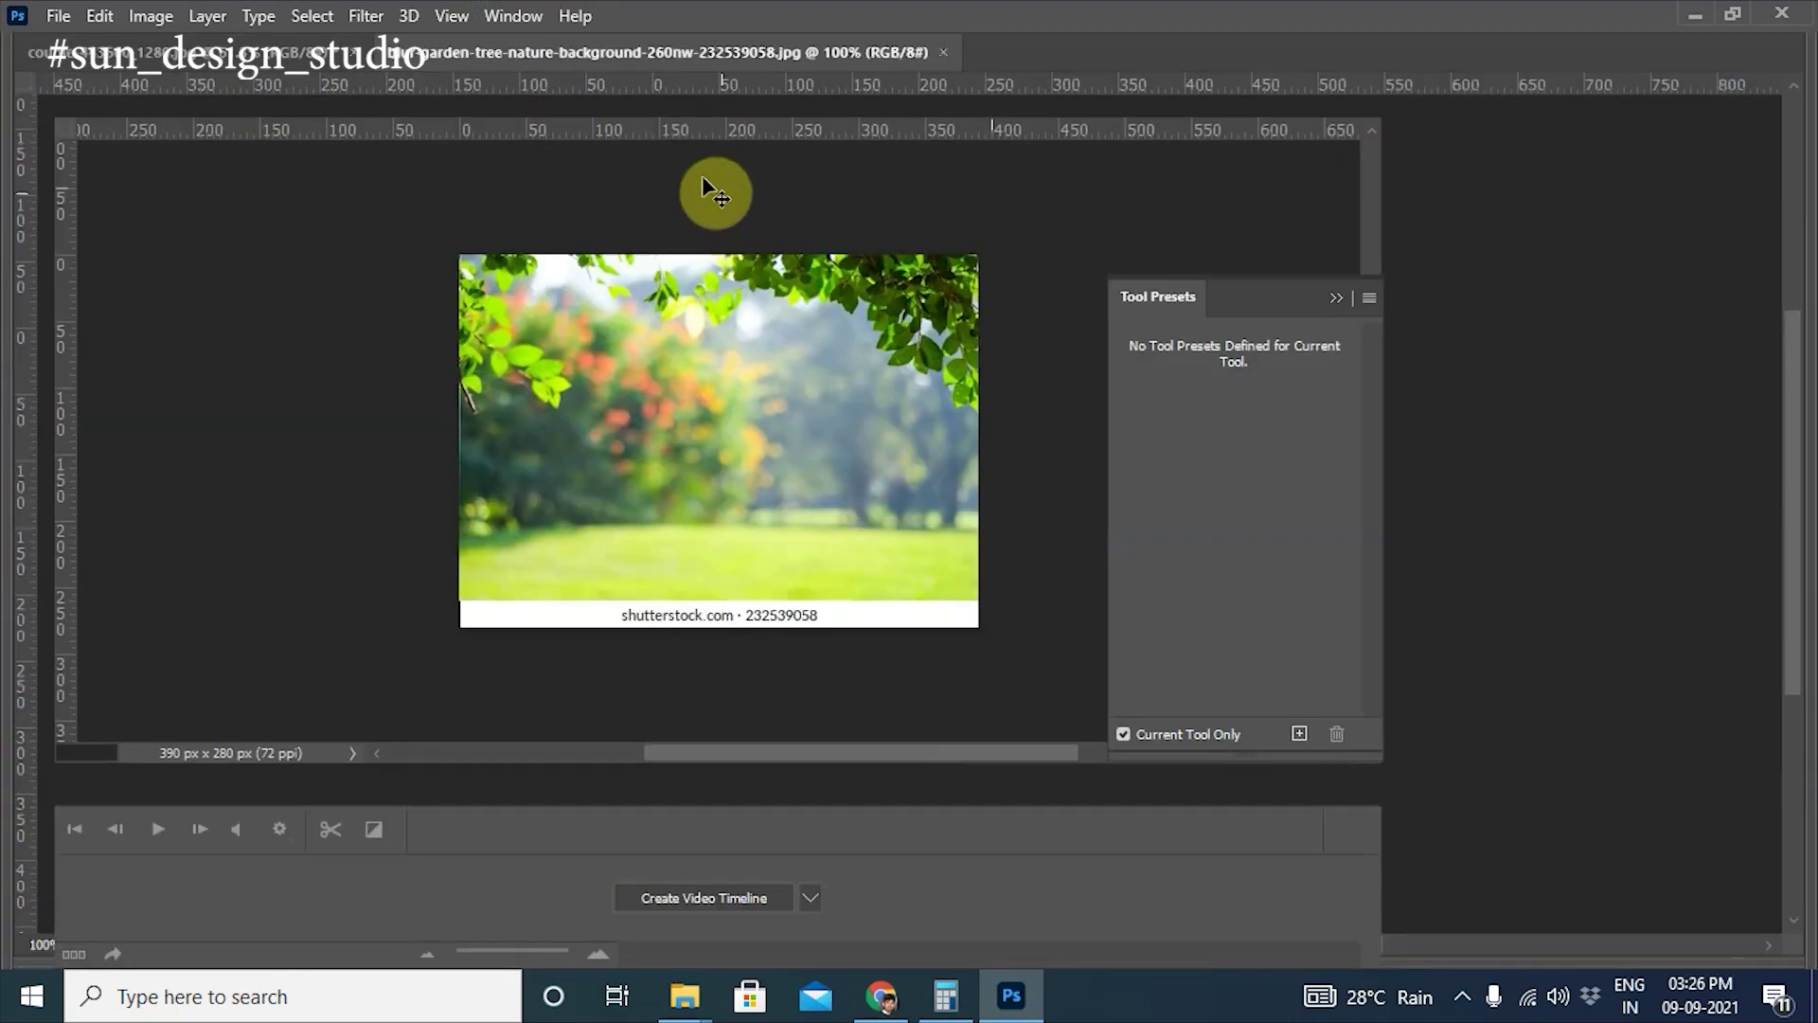
drag(659, 94, 428, 140)
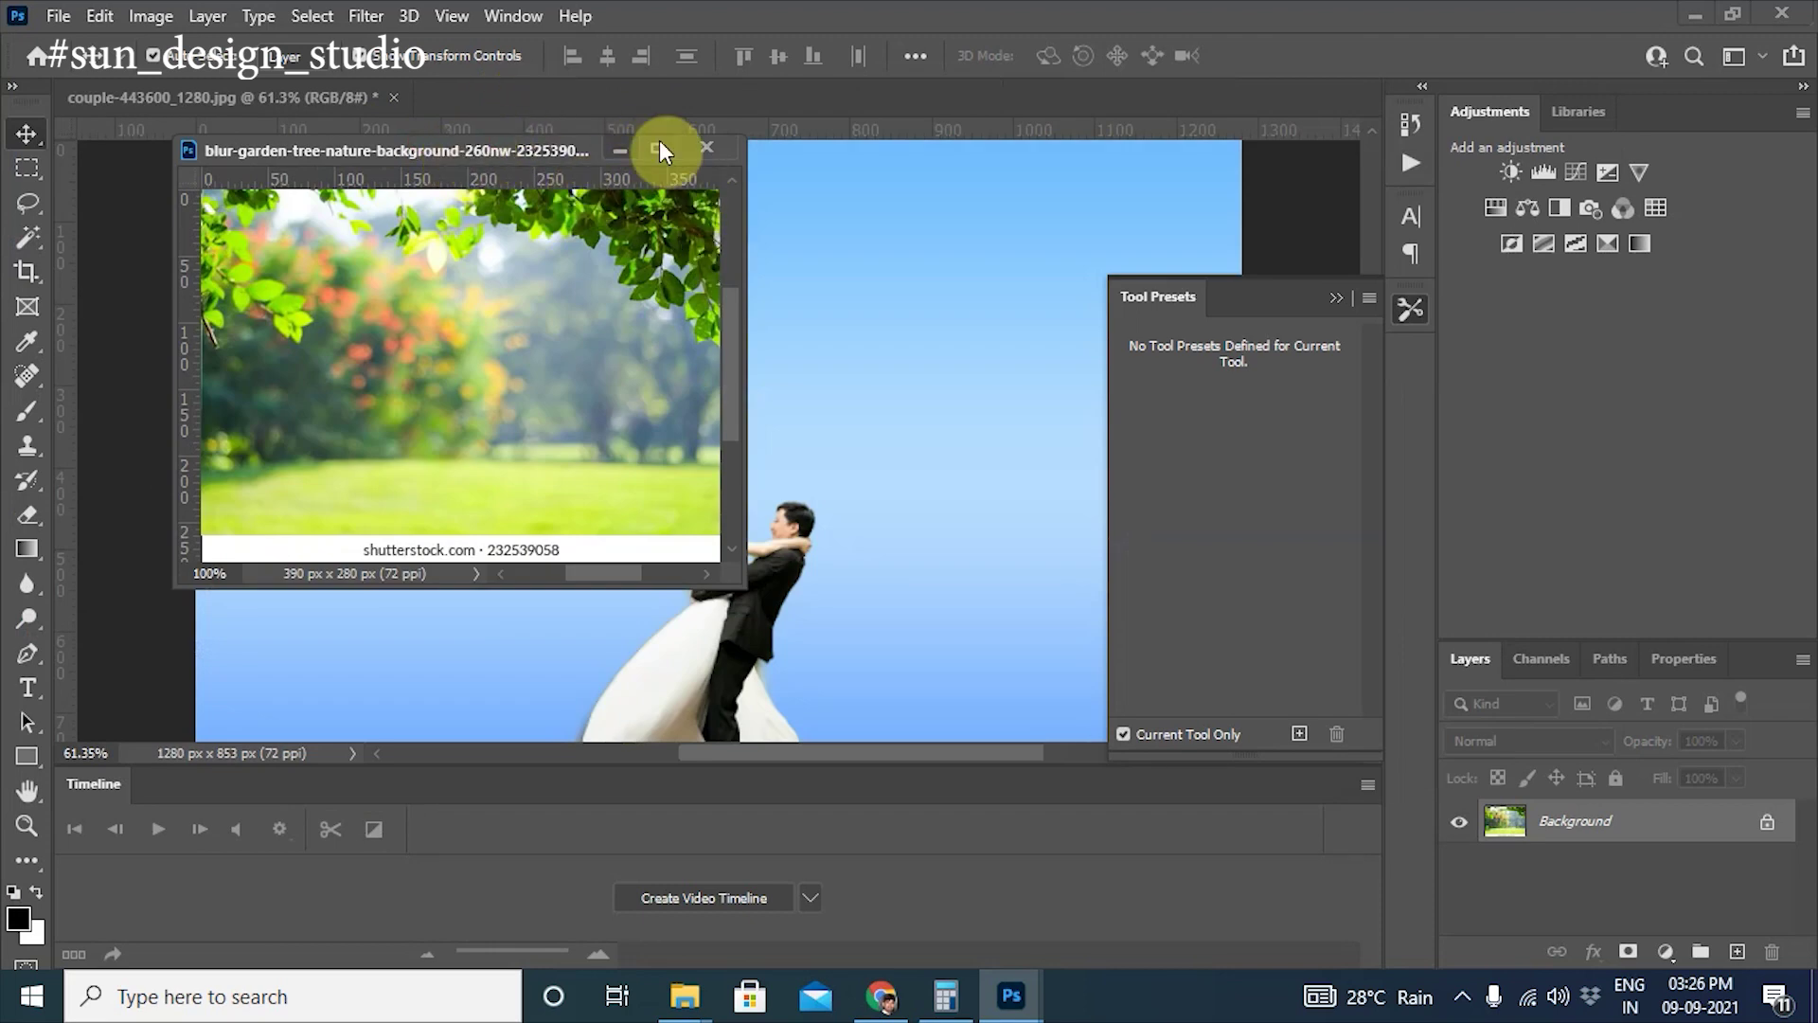
click(659, 150)
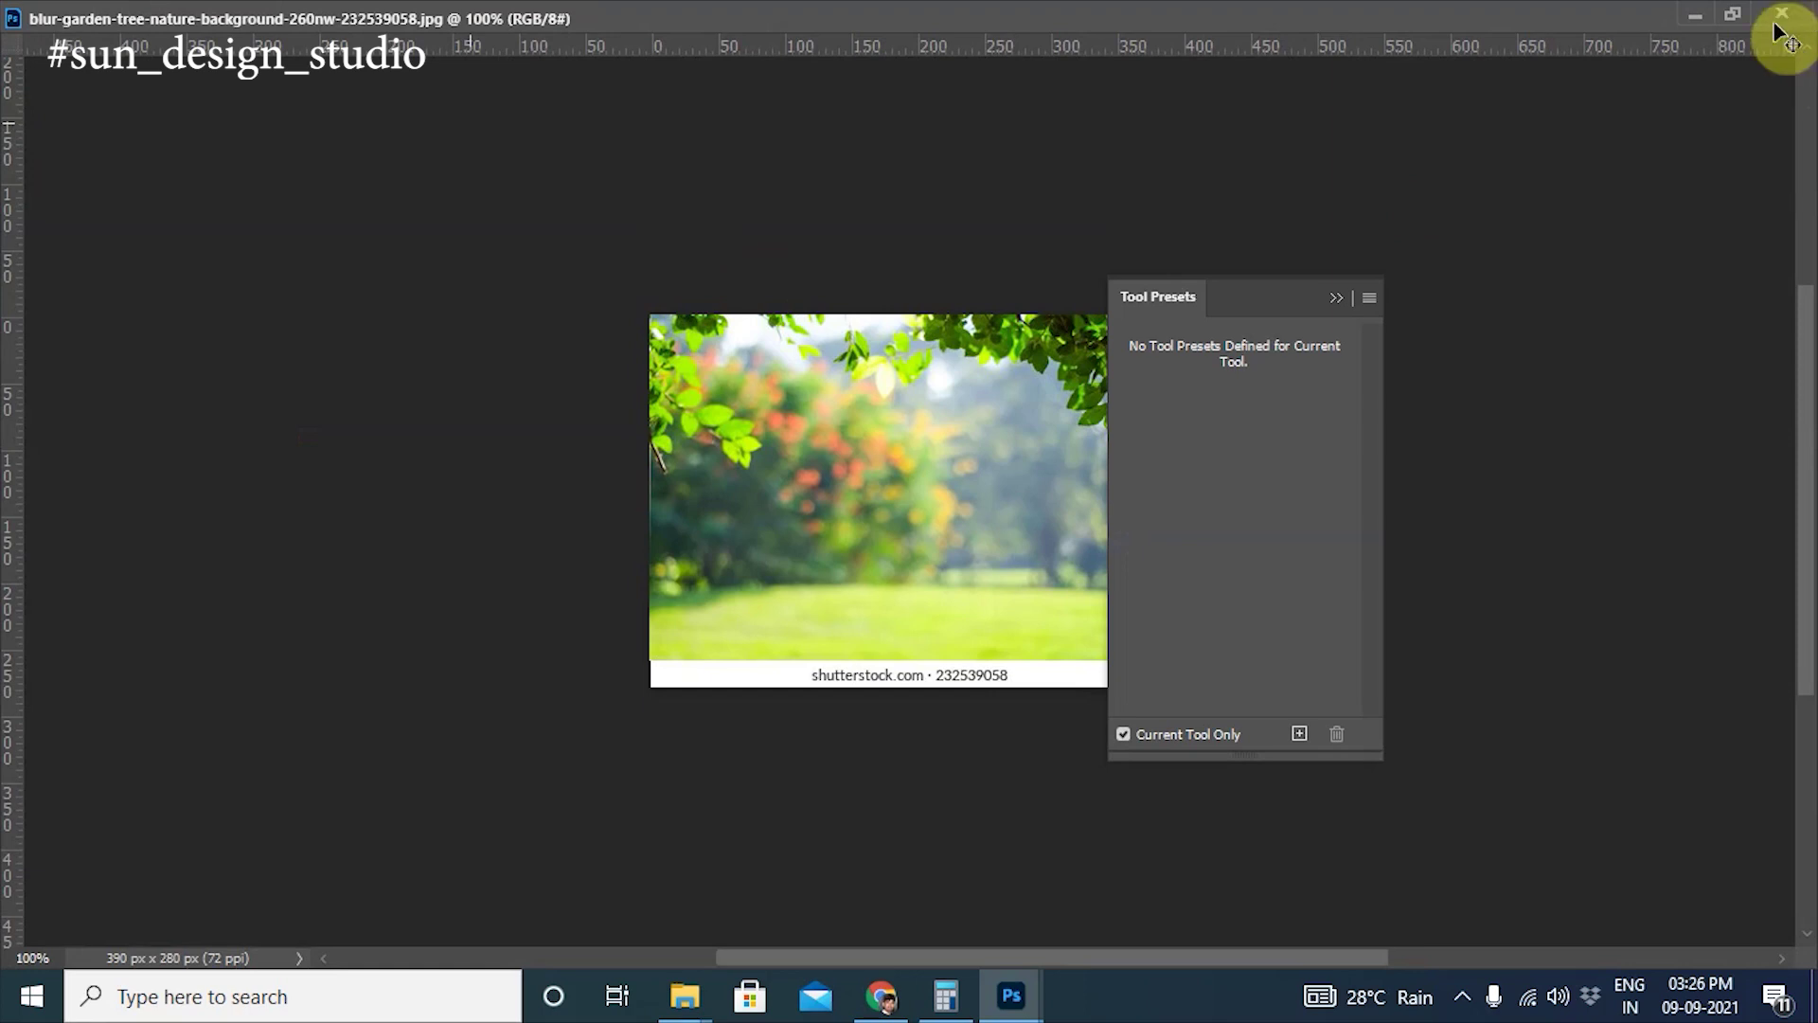
click(1732, 14)
drag(494, 379, 437, 334)
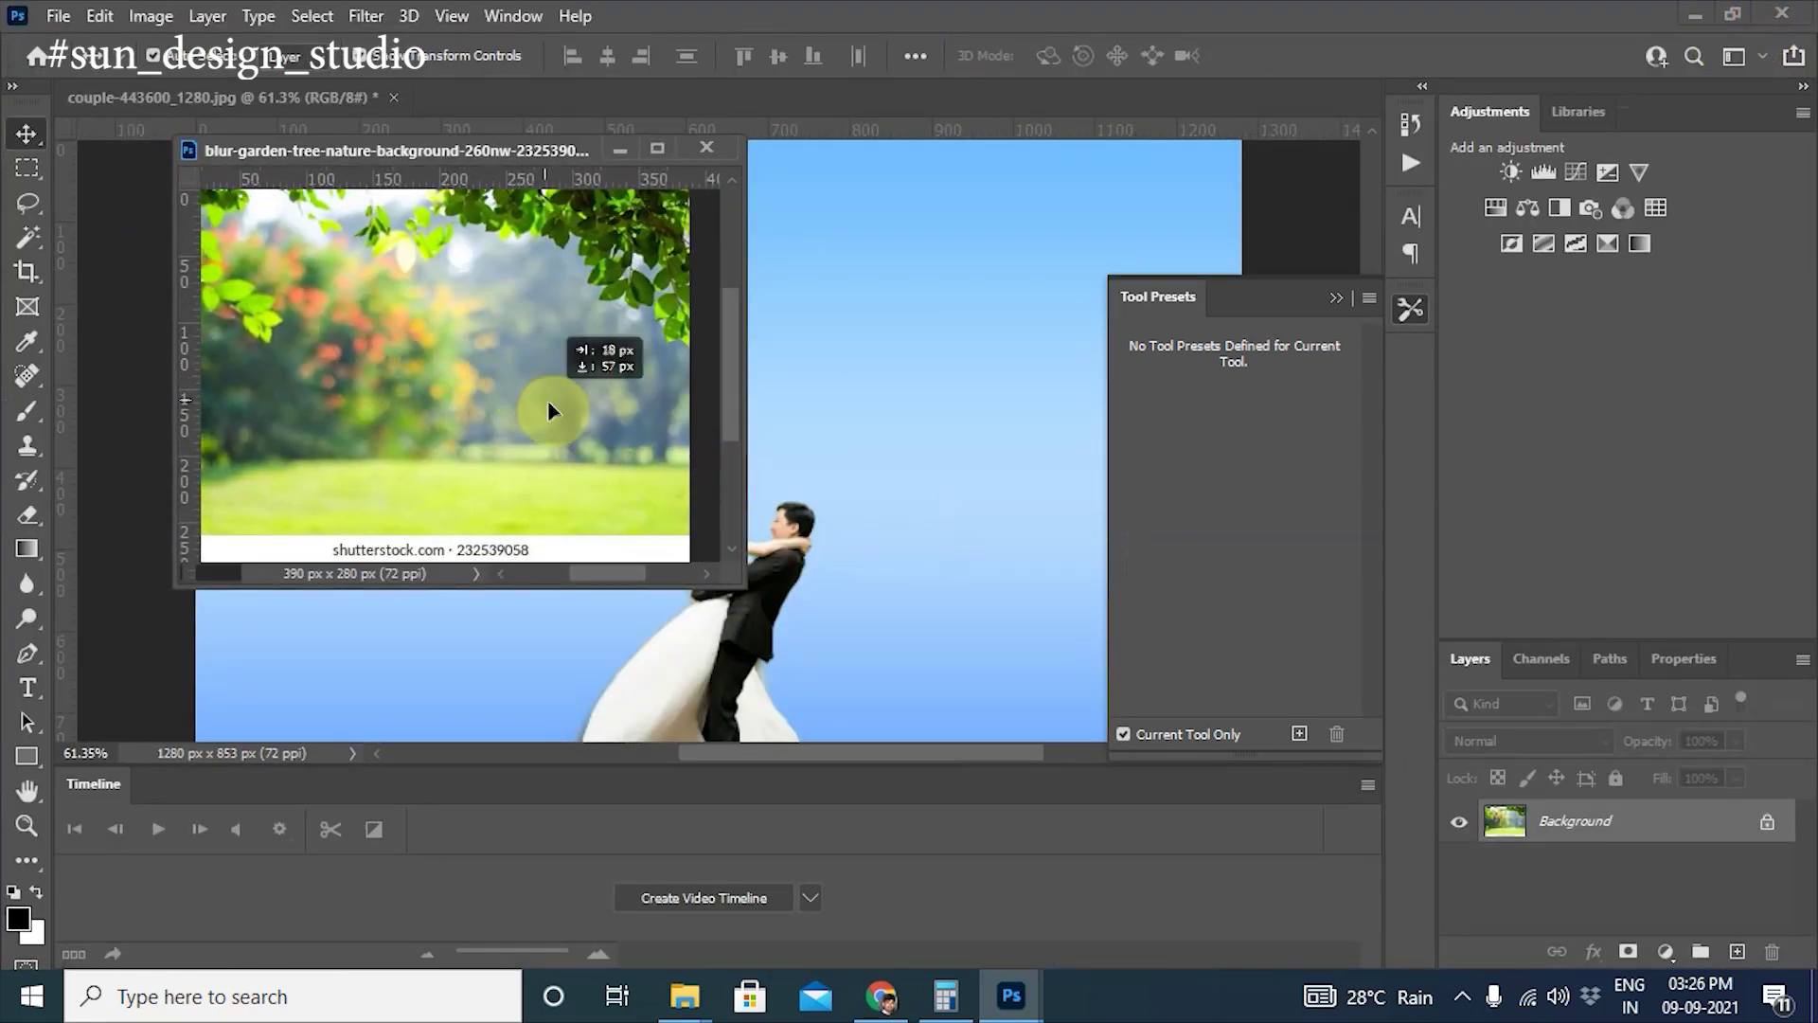
drag(437, 337, 875, 424)
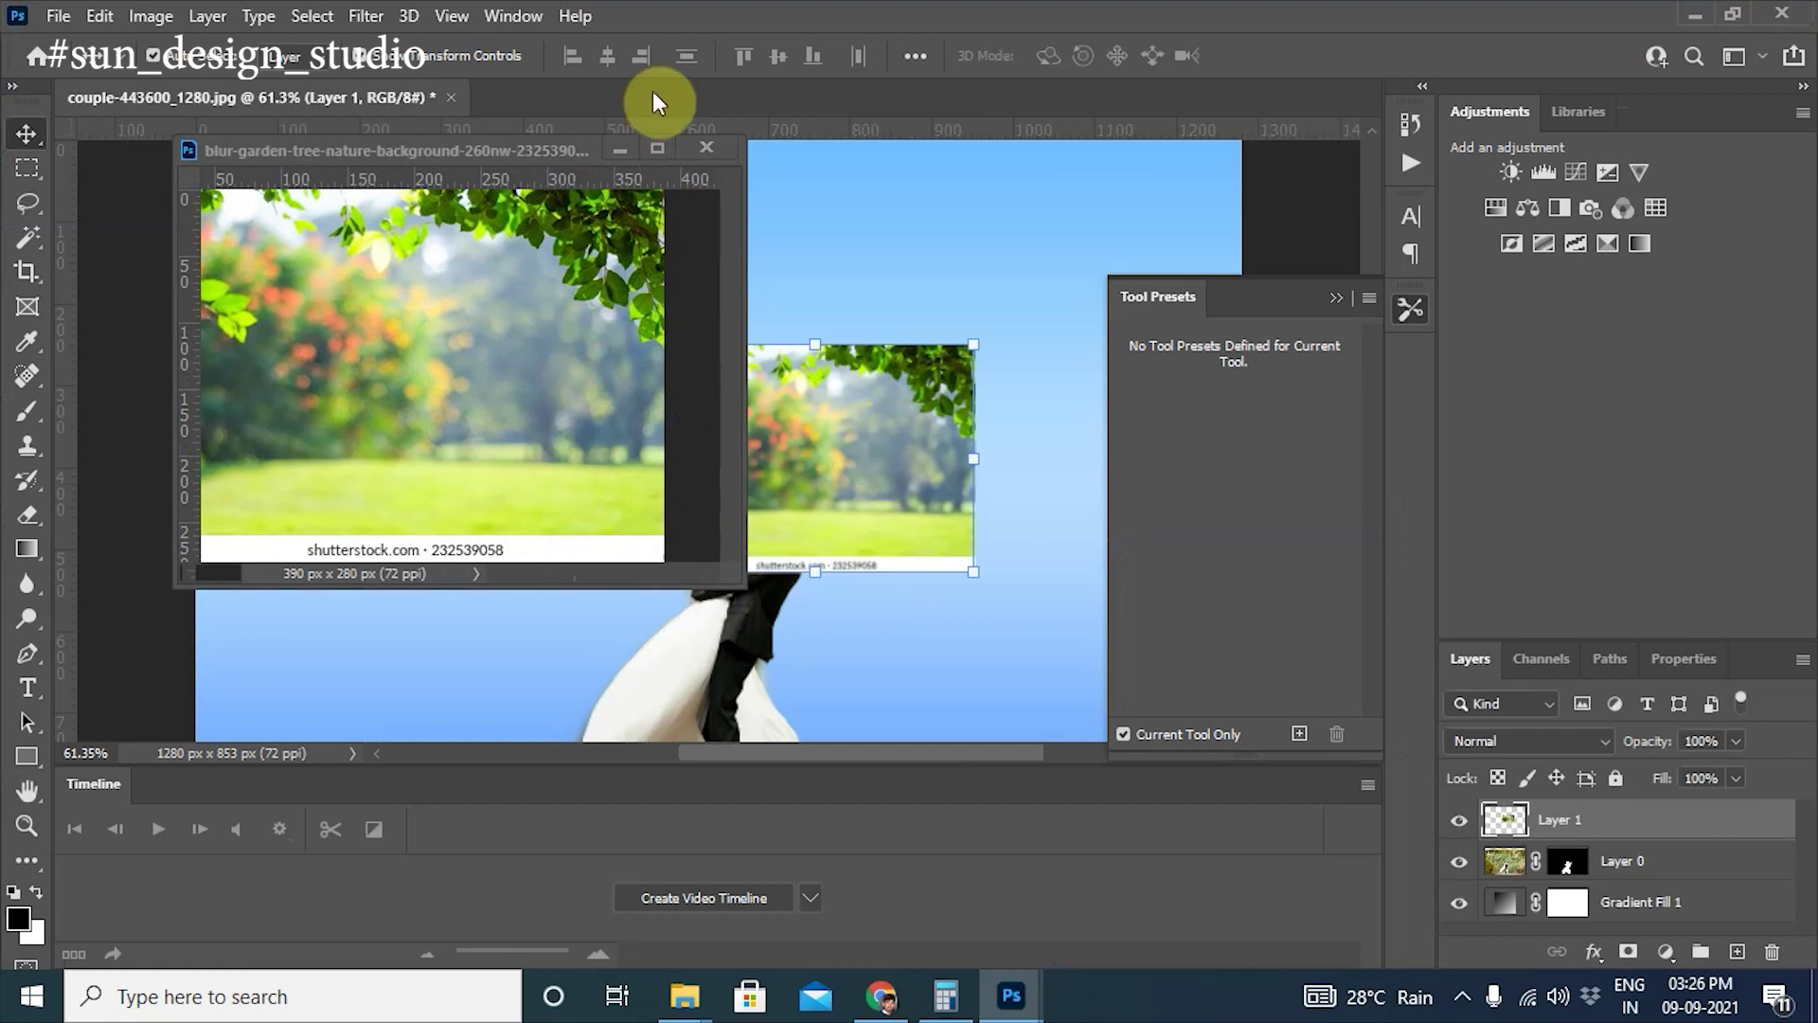
click(709, 147)
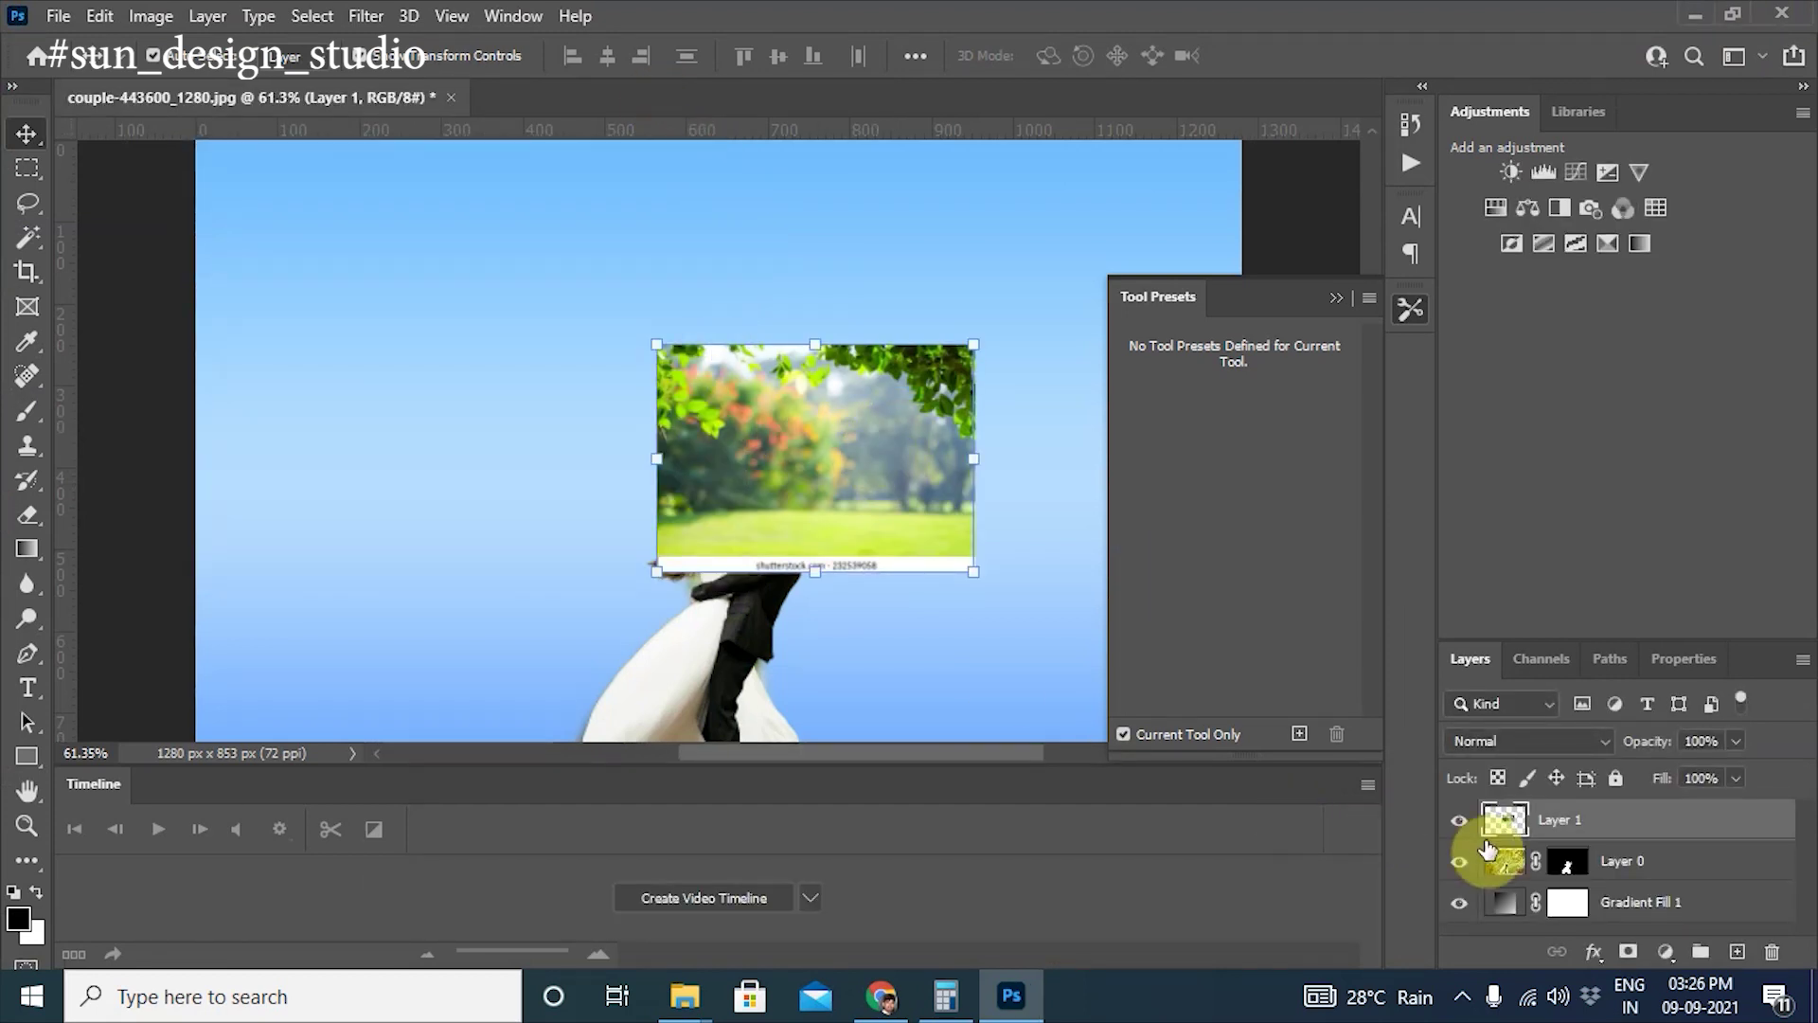
Step: Place Layer 1 below the couple layer and scale it to cover the whole canvas
drag(1594, 828, 1595, 879)
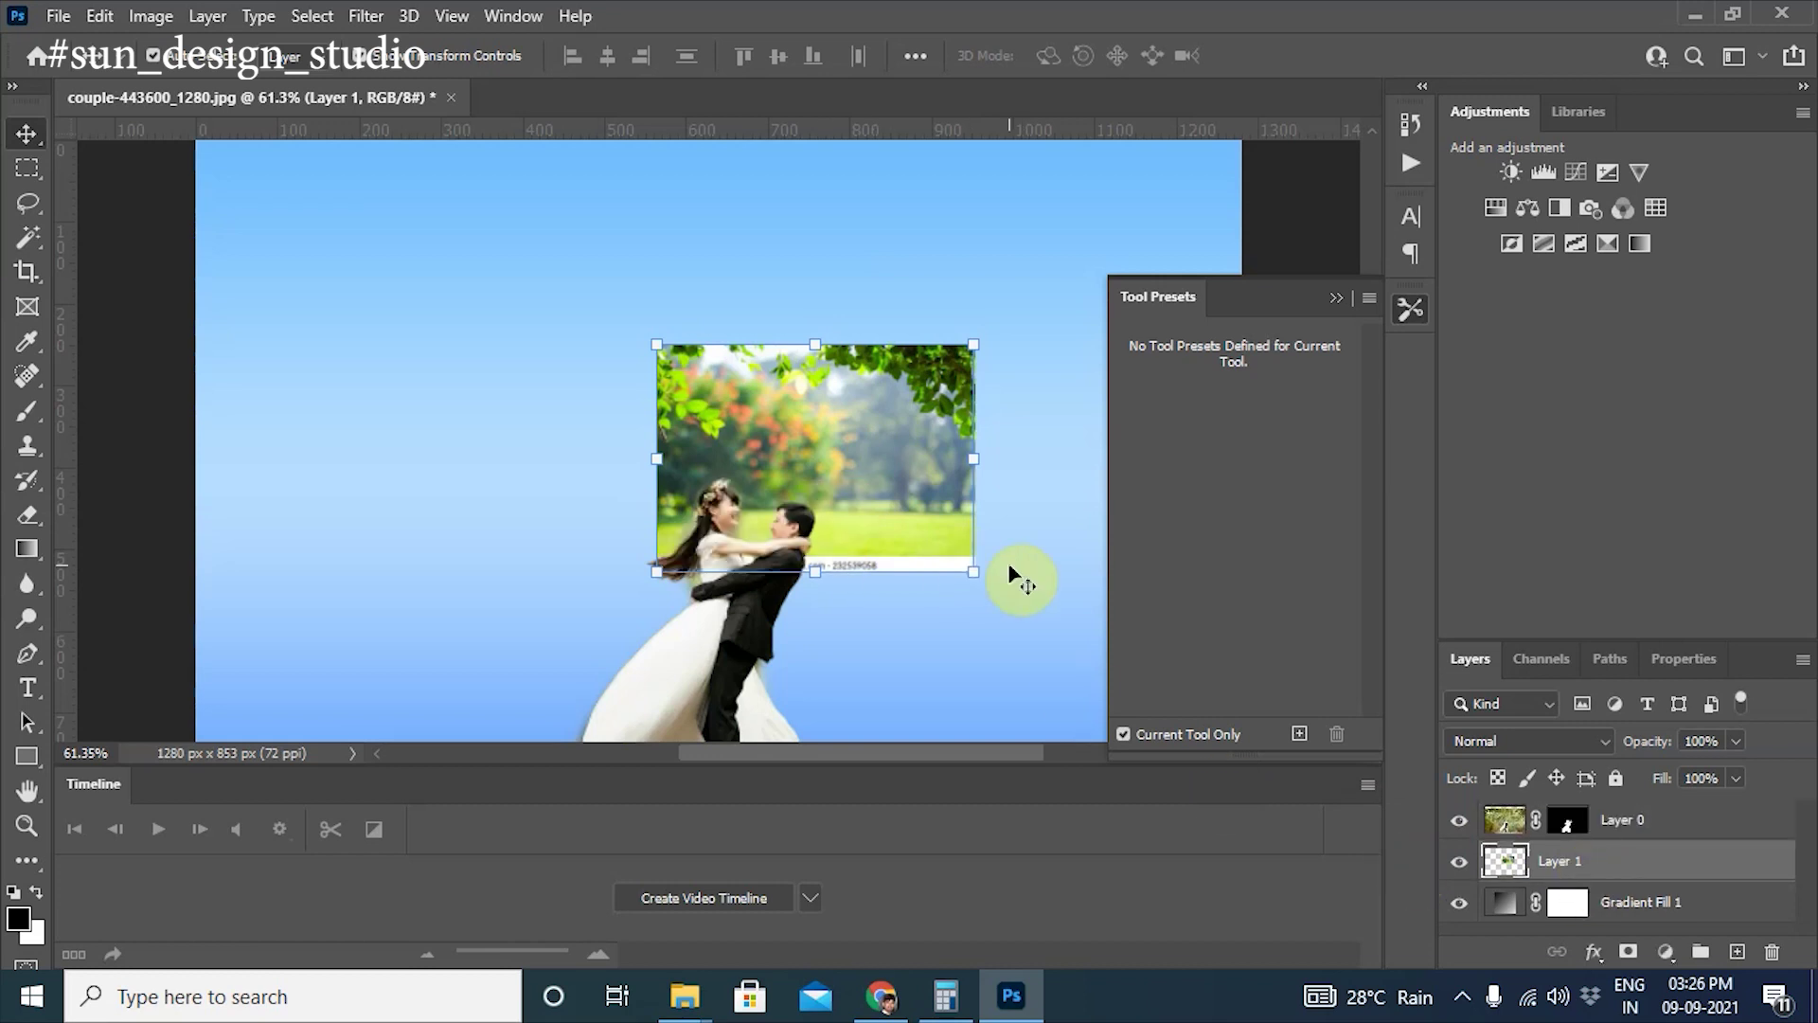
drag(976, 570, 1280, 678)
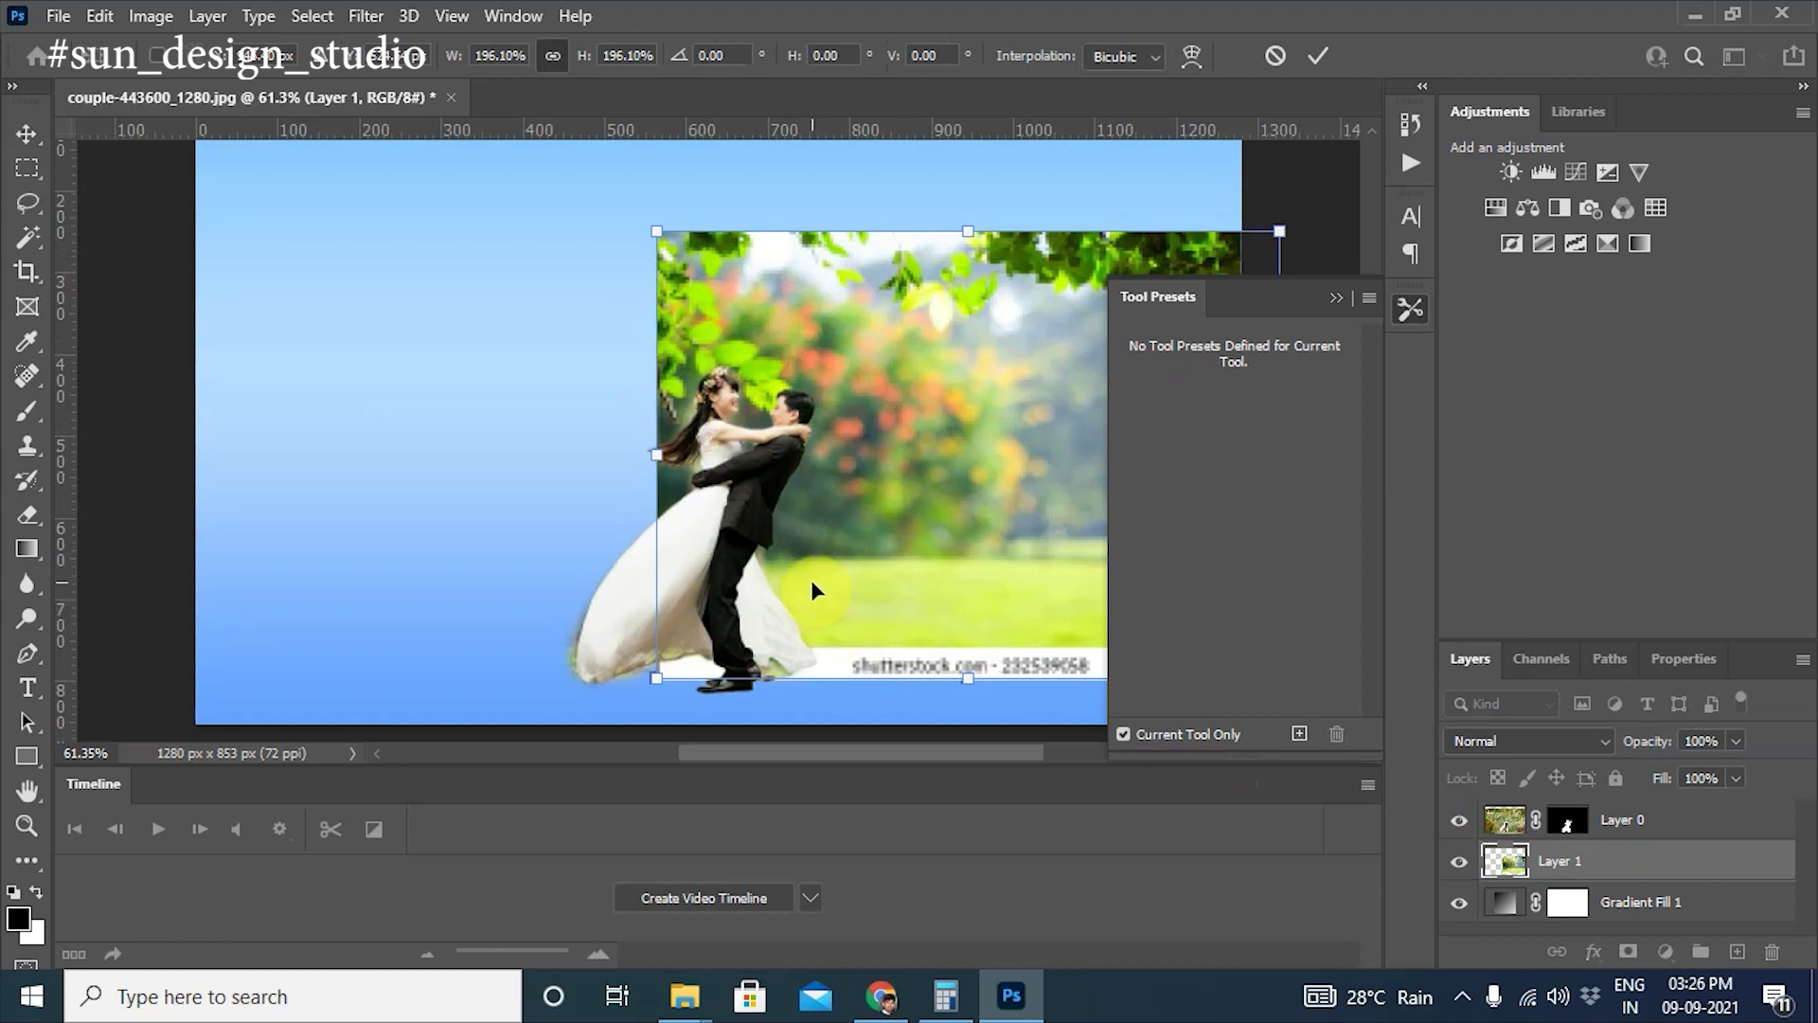
scroll(791, 528, down, 1)
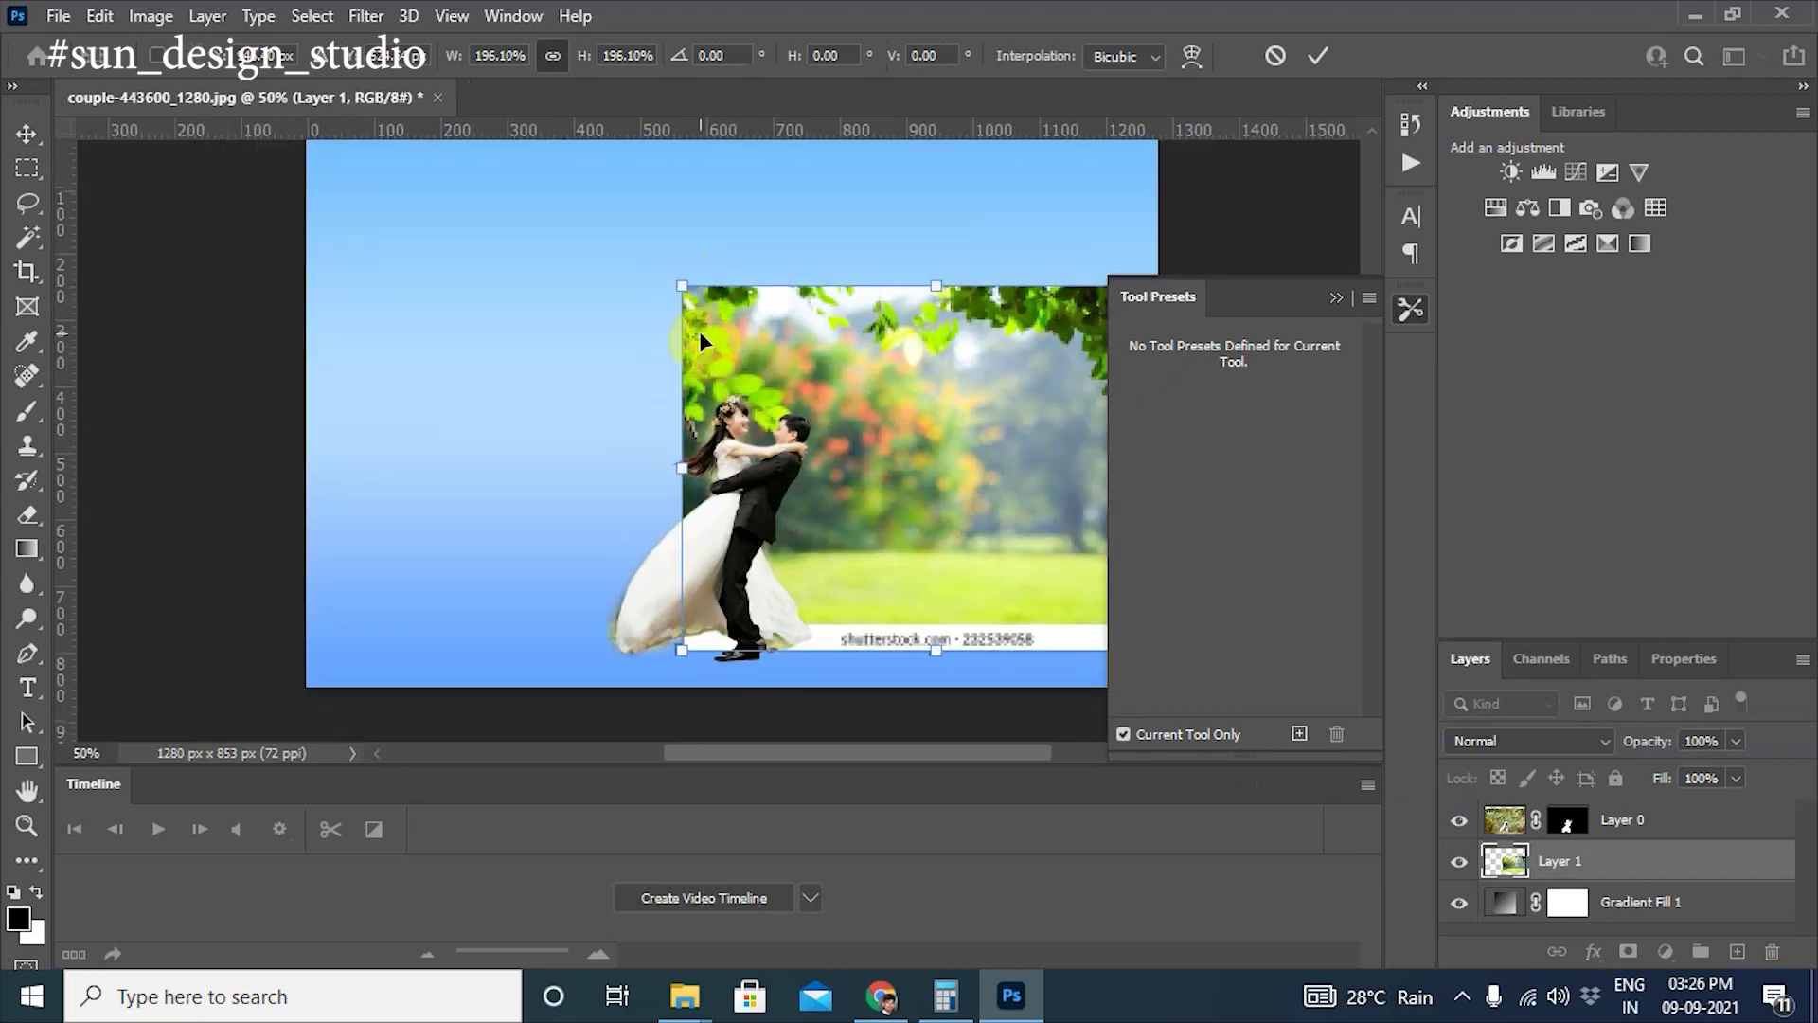
alt+click(714, 348)
drag(694, 301, 461, 143)
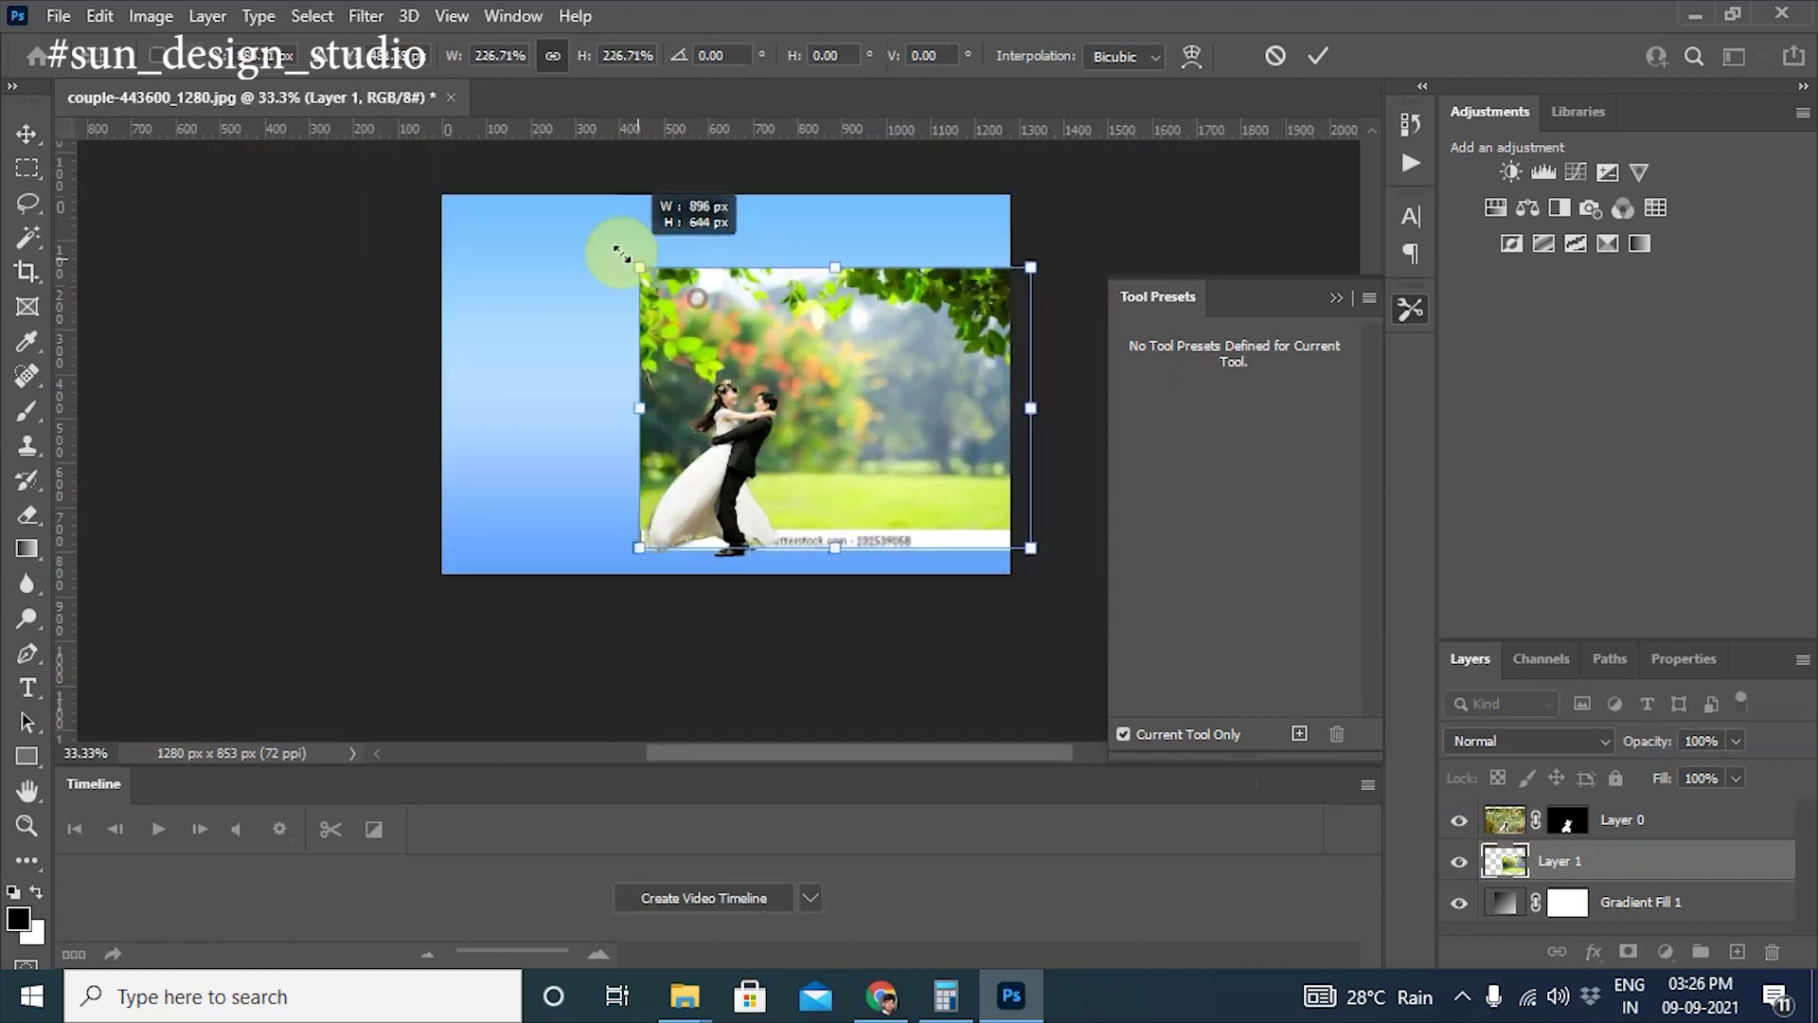
drag(464, 549, 393, 615)
mouse_move(823, 474)
mouse_down()
mouse_move(827, 451)
mouse_move(820, 504)
mouse_up()
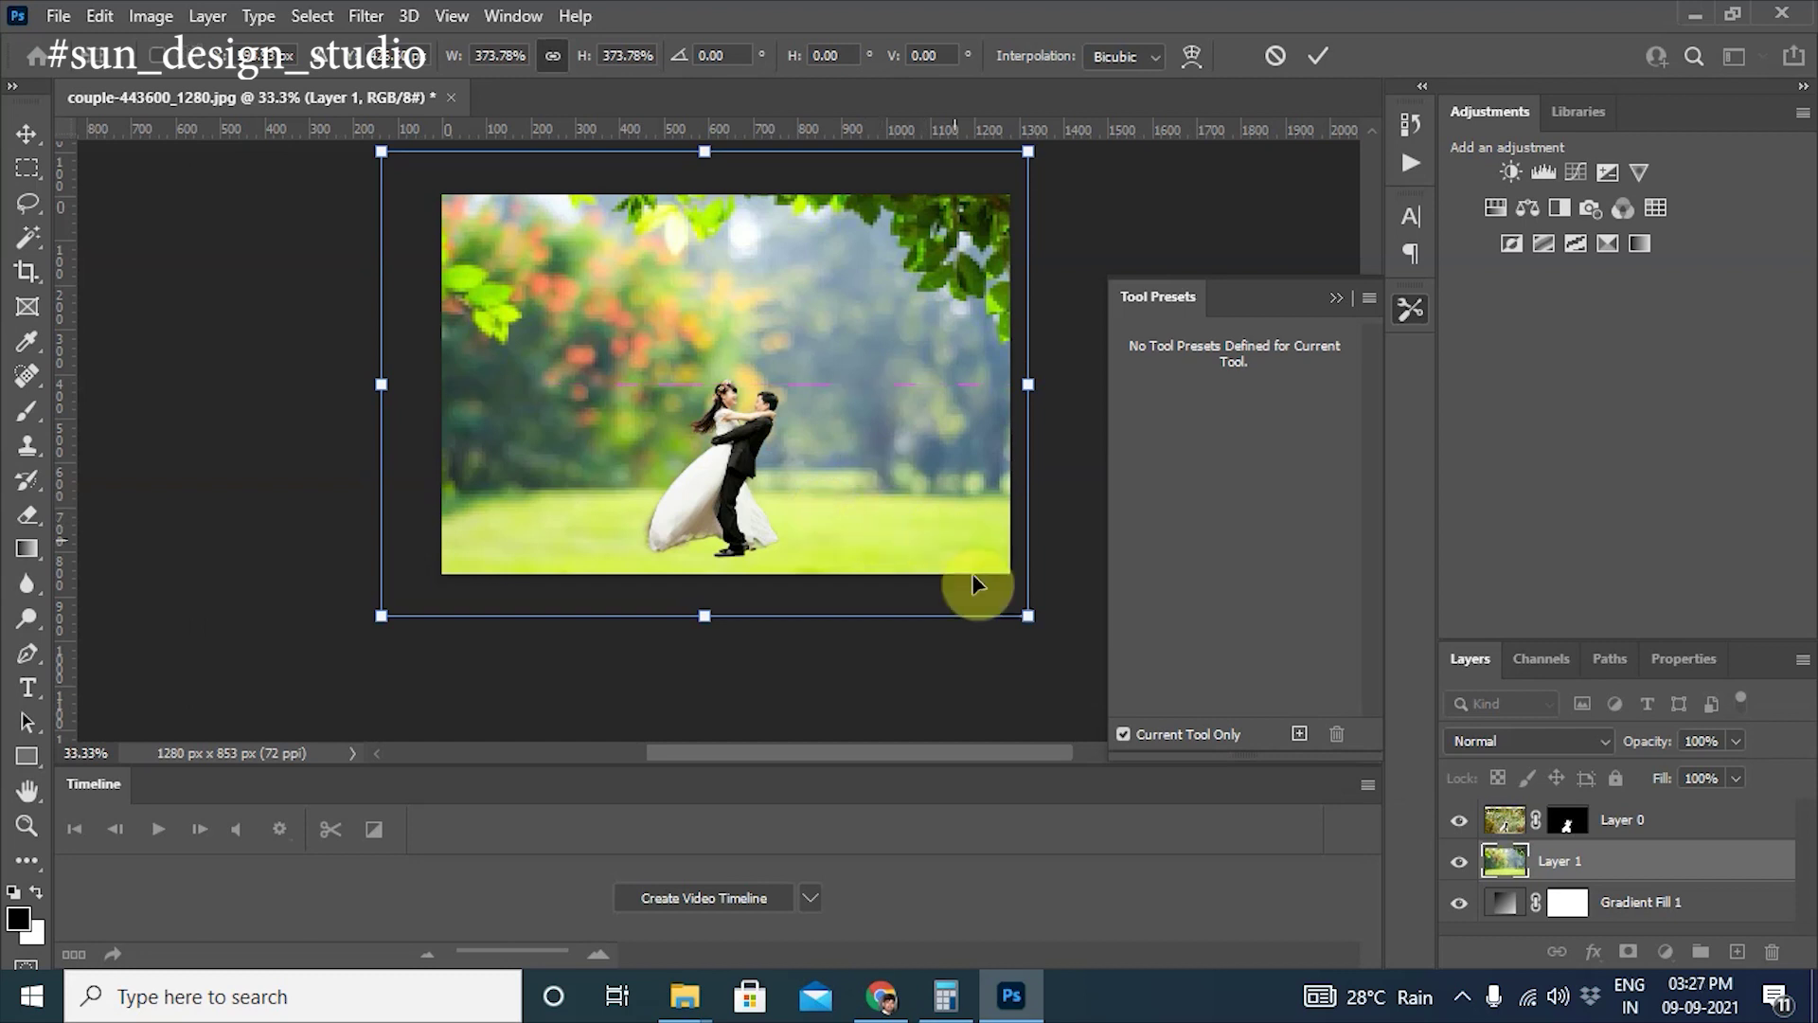
double_click(913, 568)
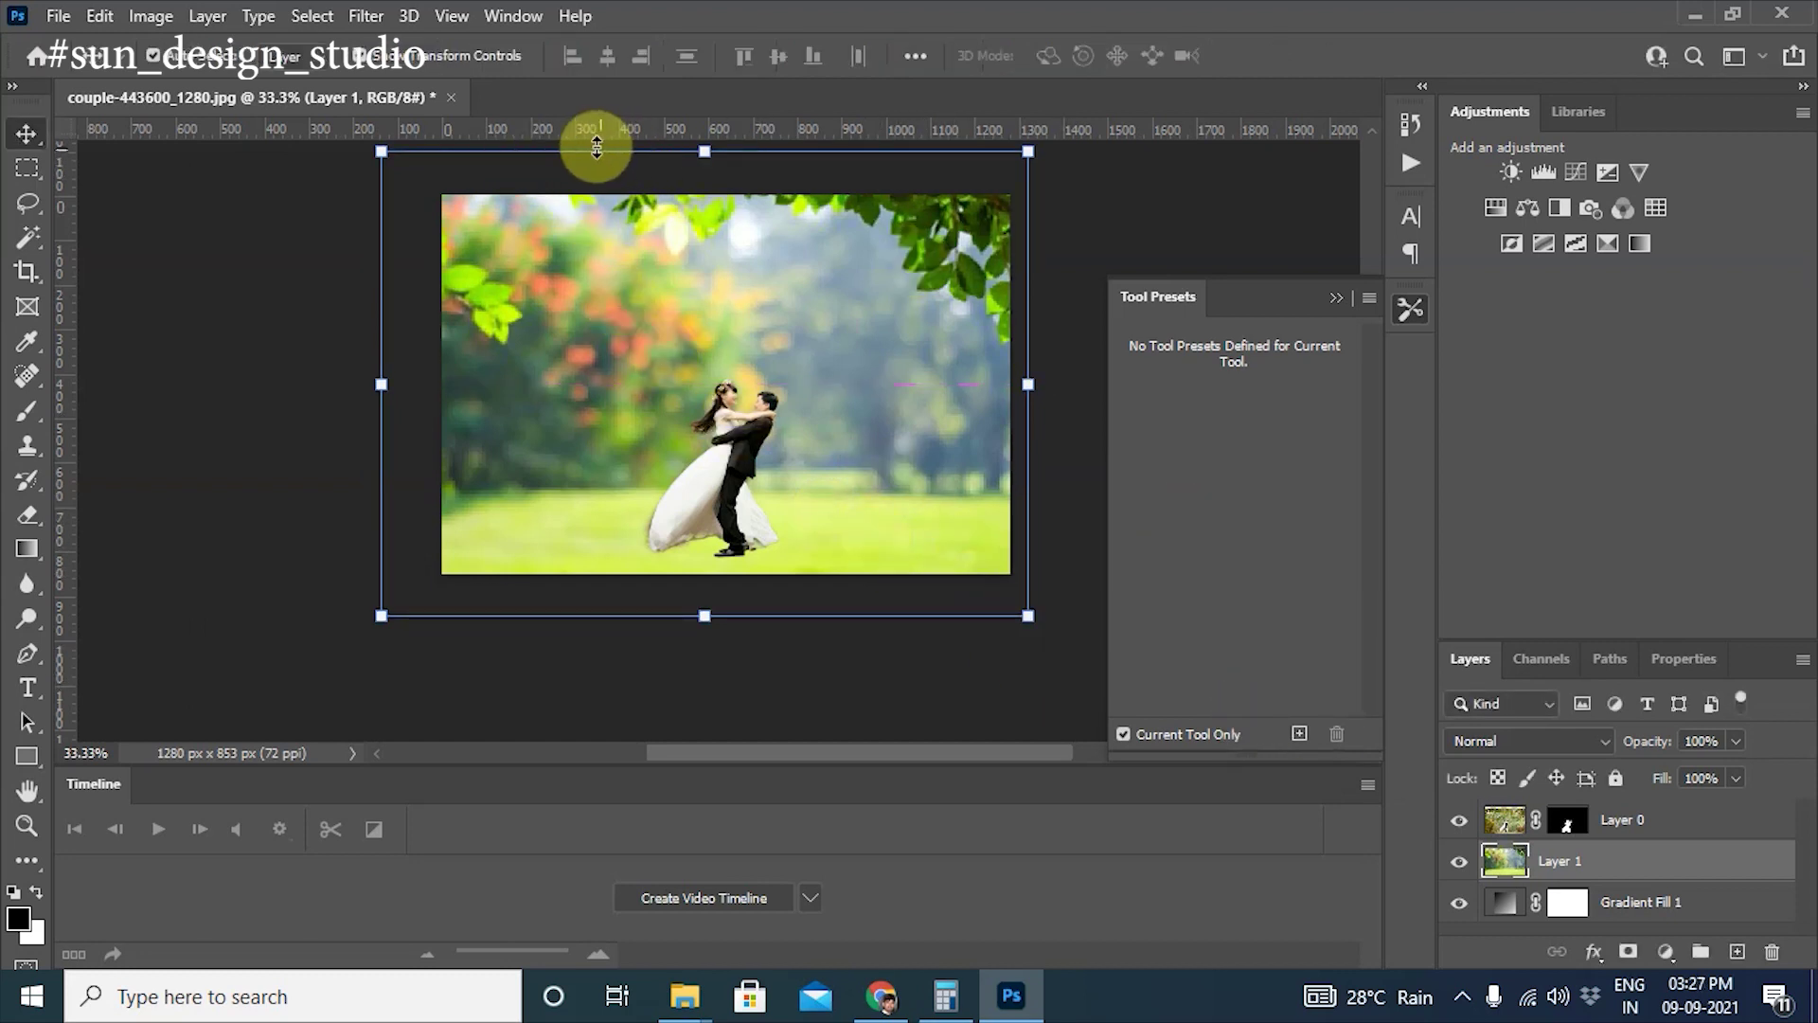
key(alt+Tab)
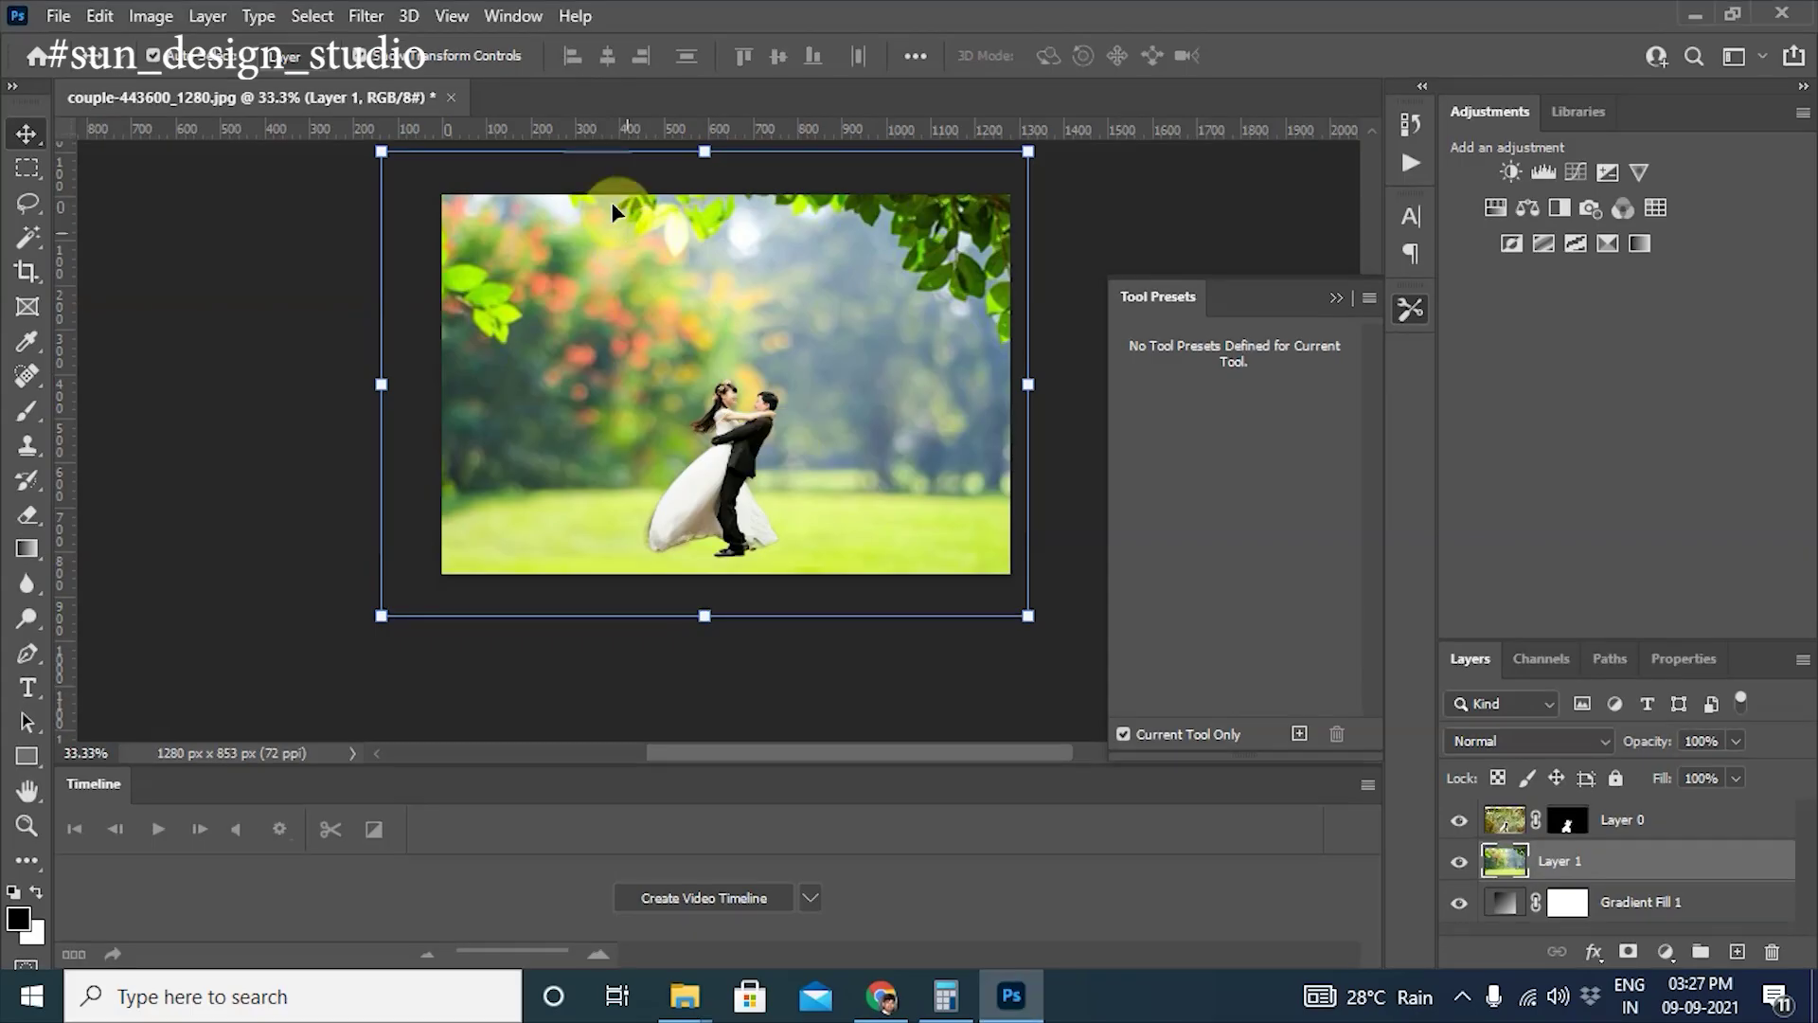
Step: Open RAM_0061.JPG from the Downloads folder via File > Open
click(58, 16)
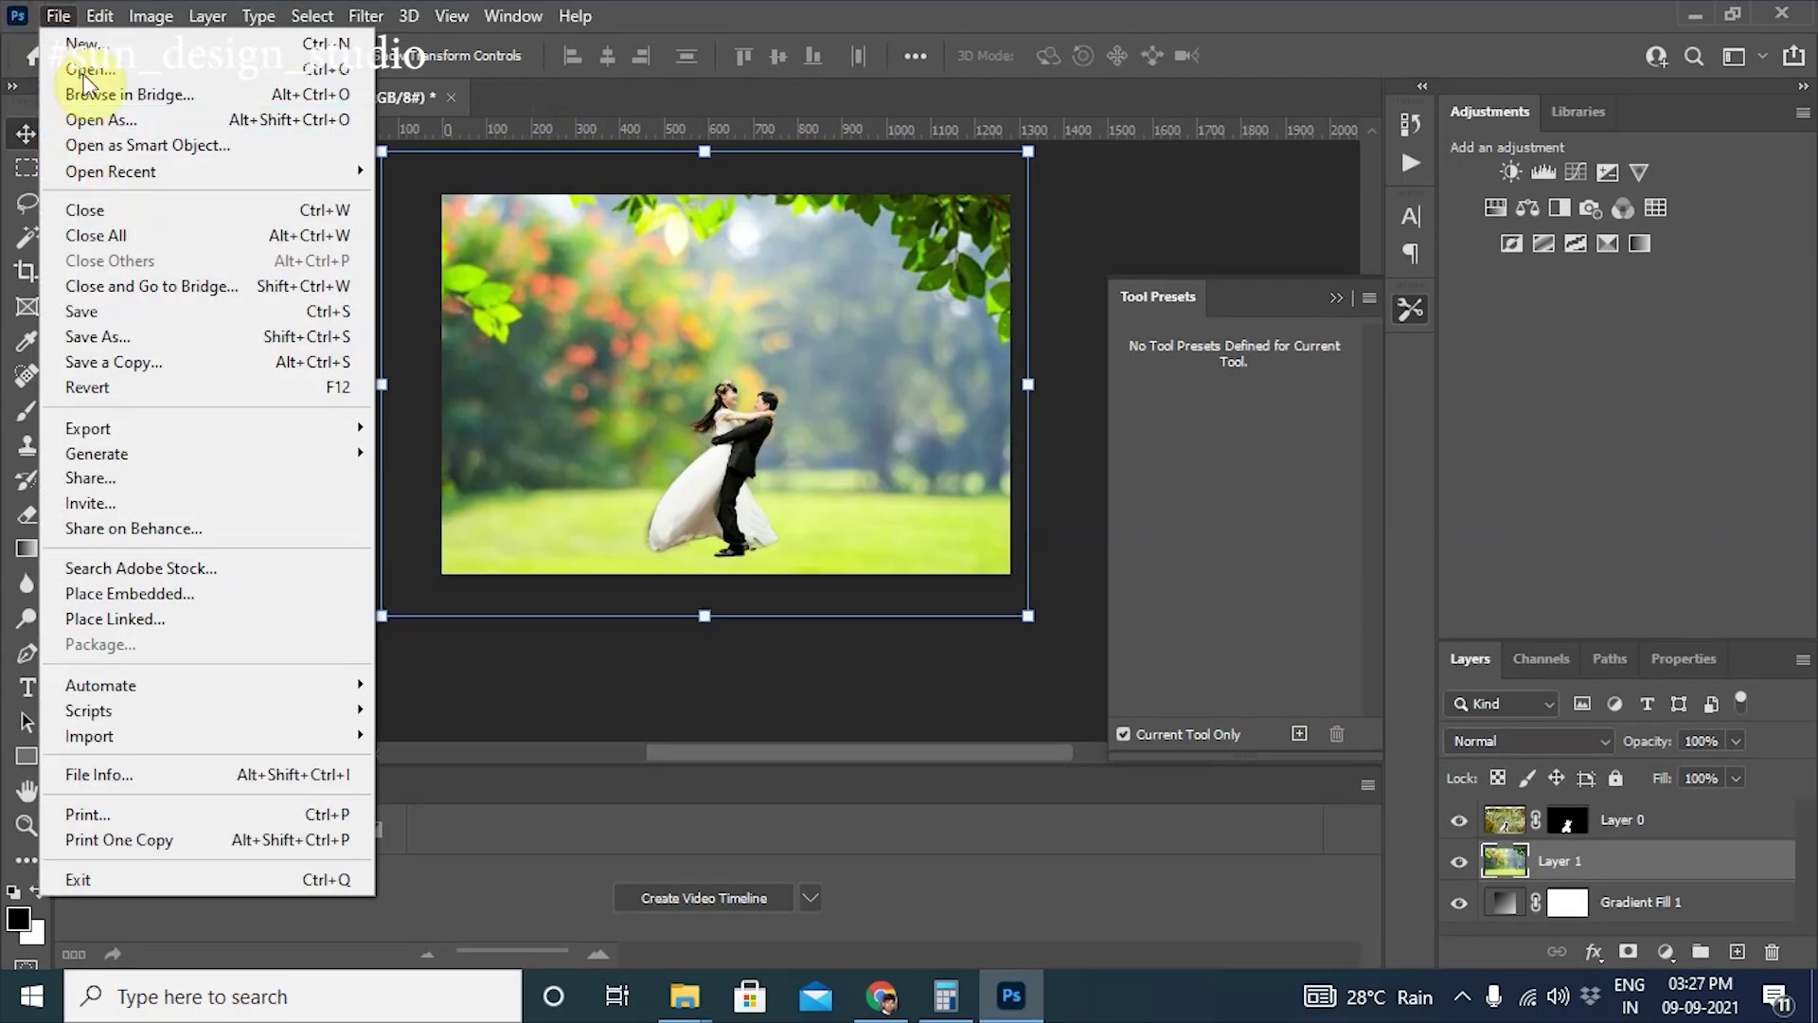
click(71, 61)
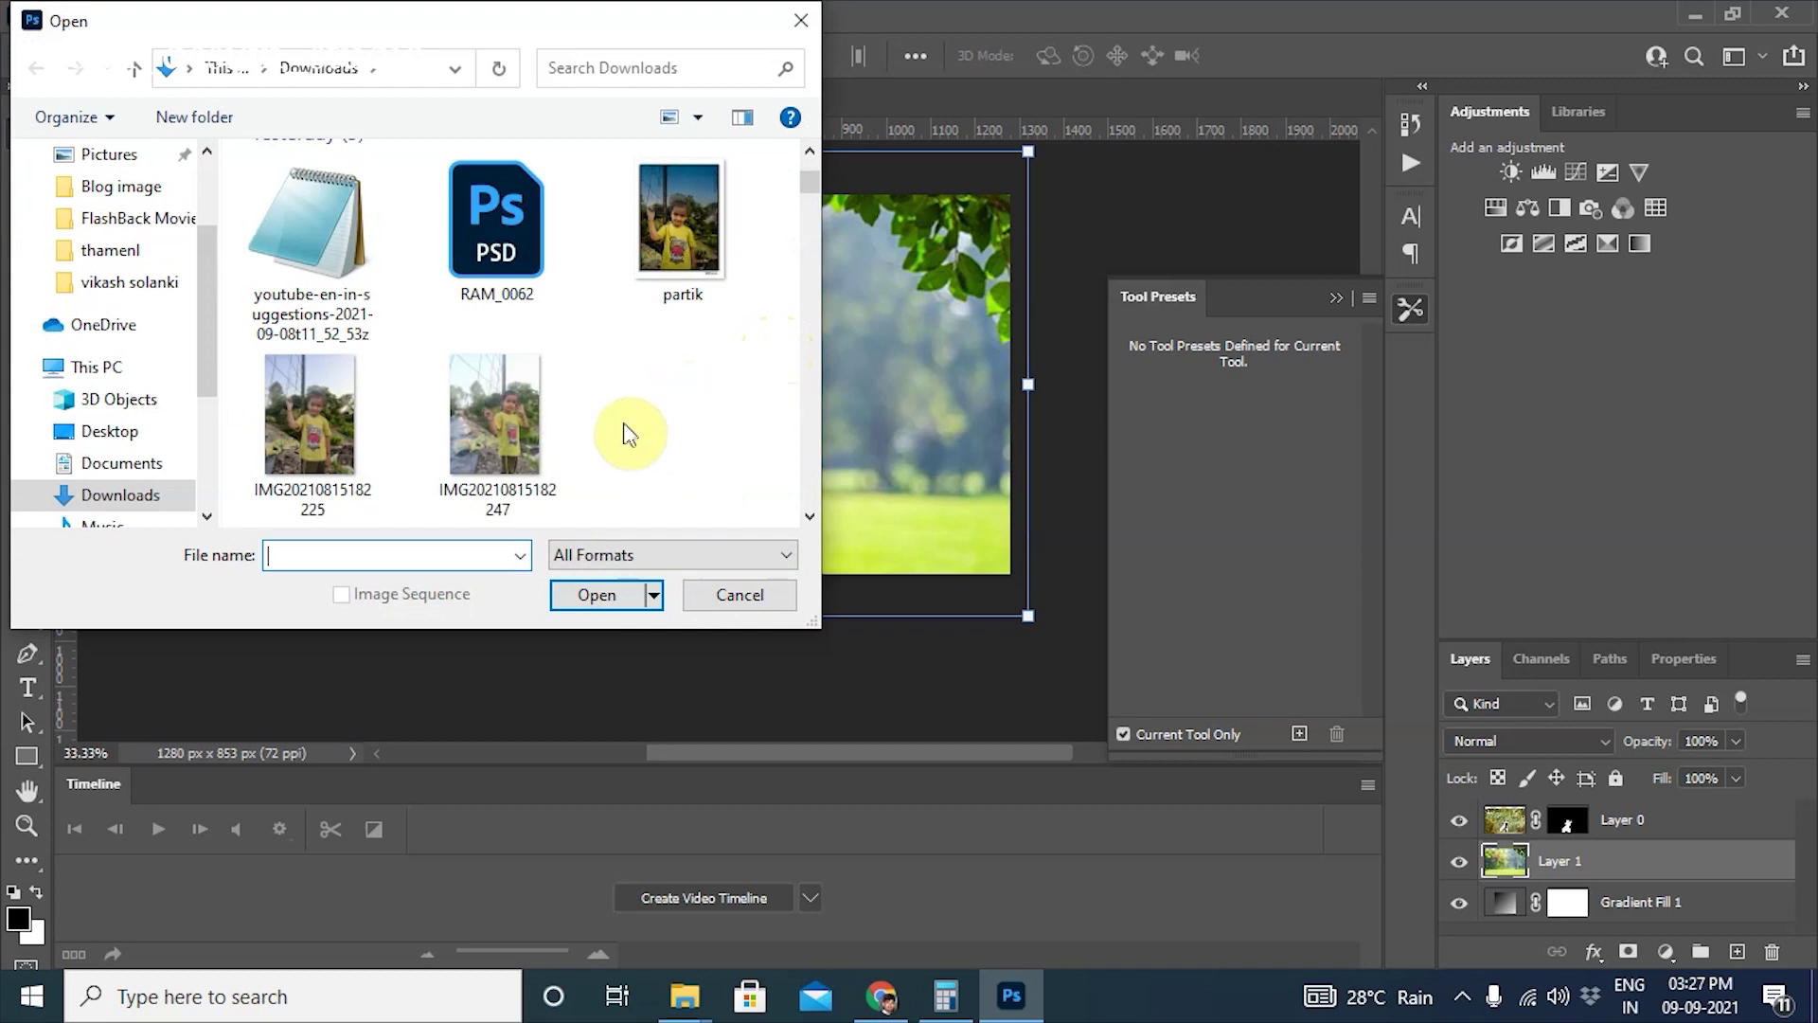
scroll(516, 441, down, 2)
scroll(521, 445, down, 3)
scroll(454, 445, down, 3)
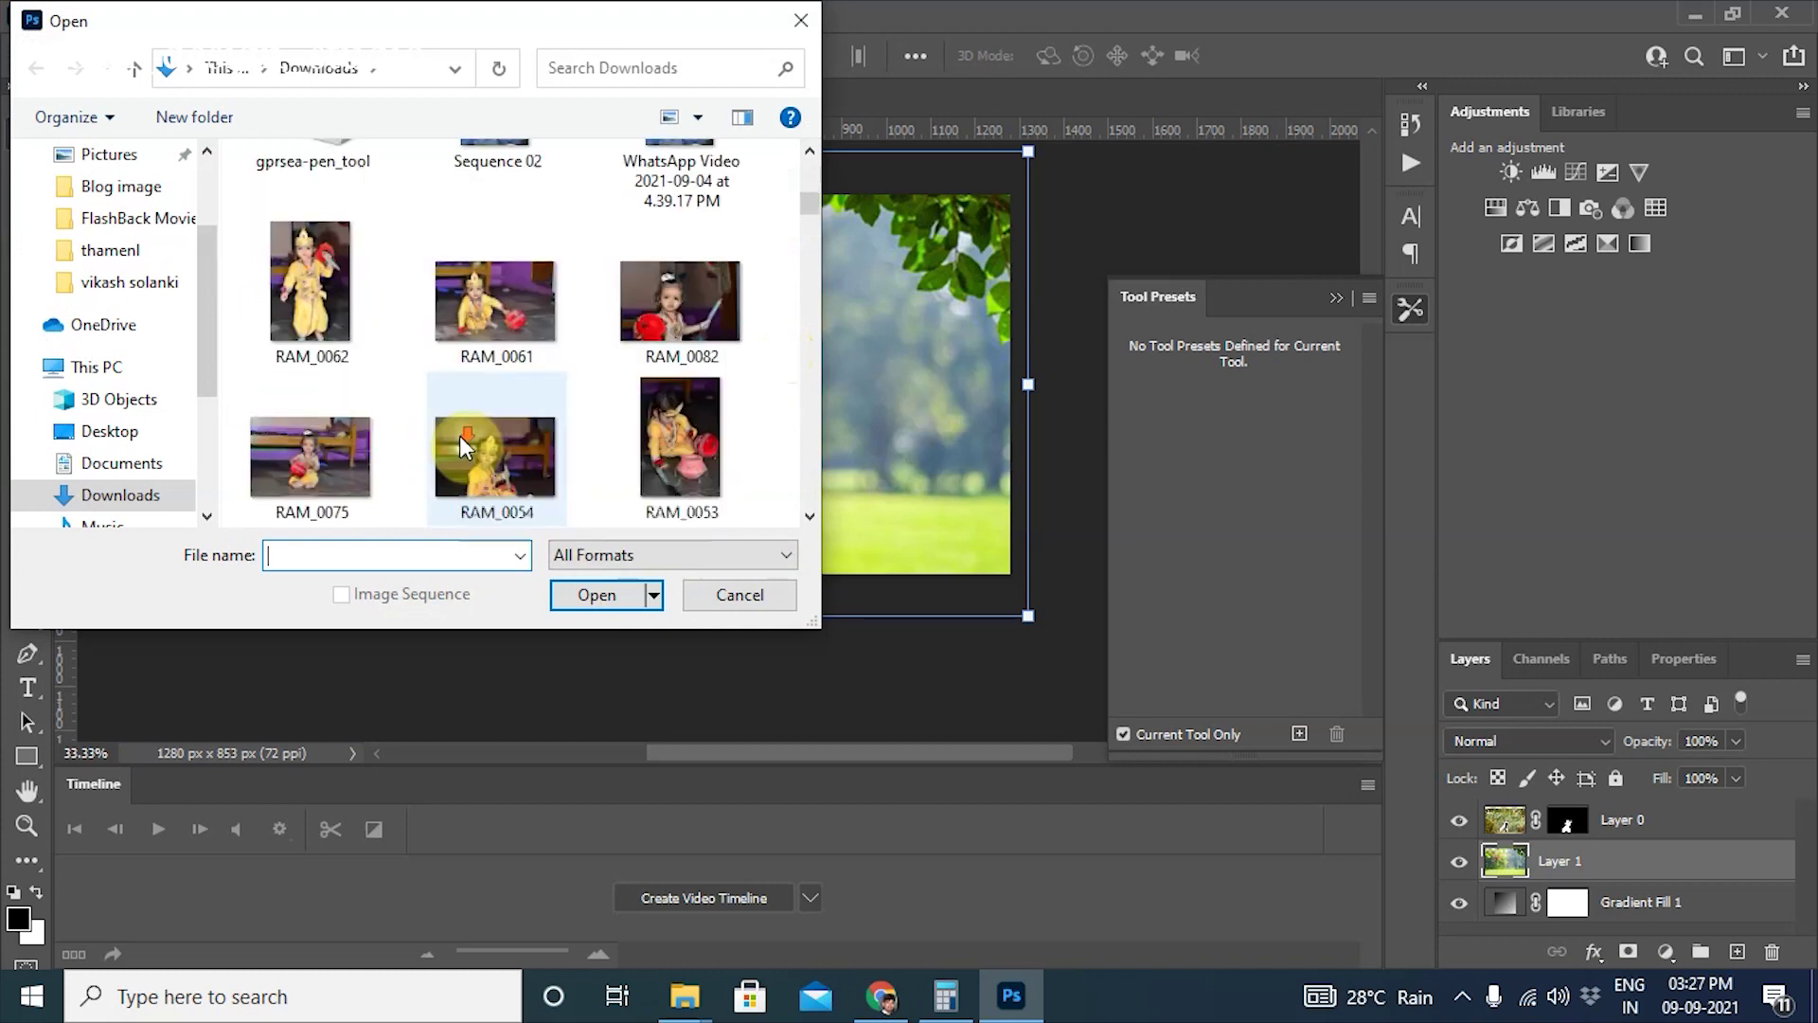
click(515, 316)
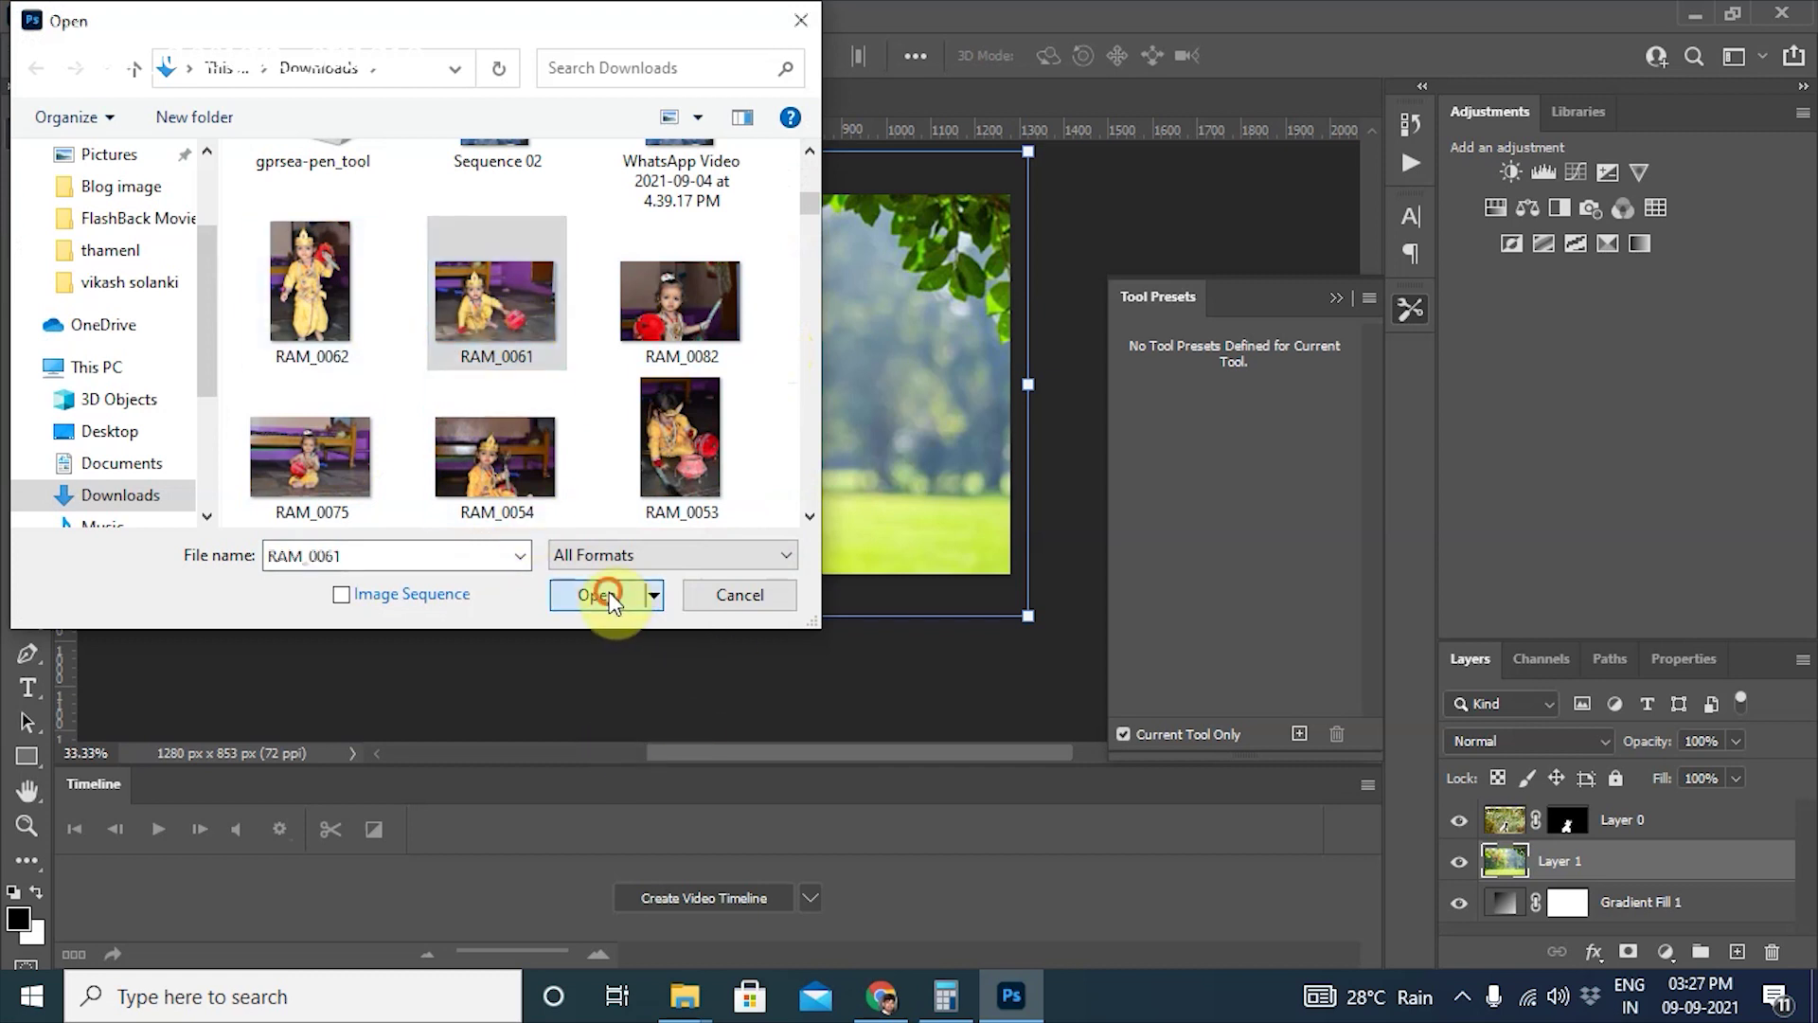
click(610, 596)
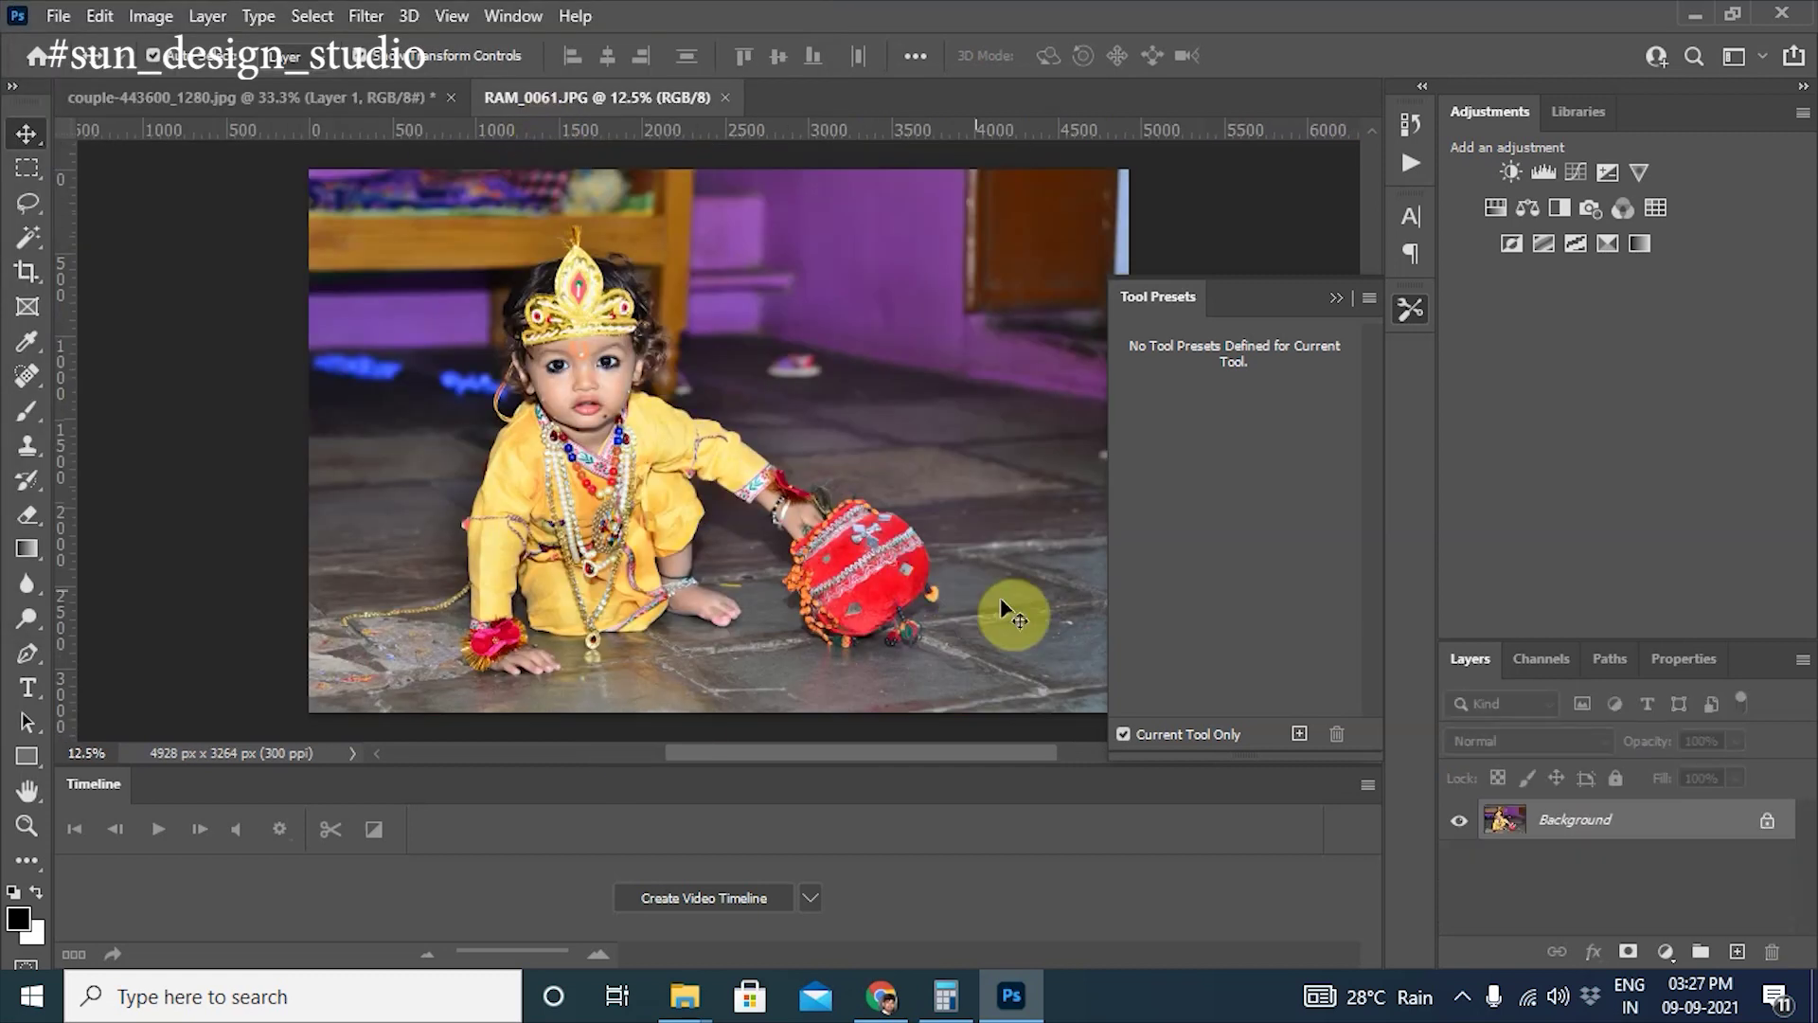
Step: Unlock the Background into Layer 0 and apply the Remove Background quick action
click(1767, 820)
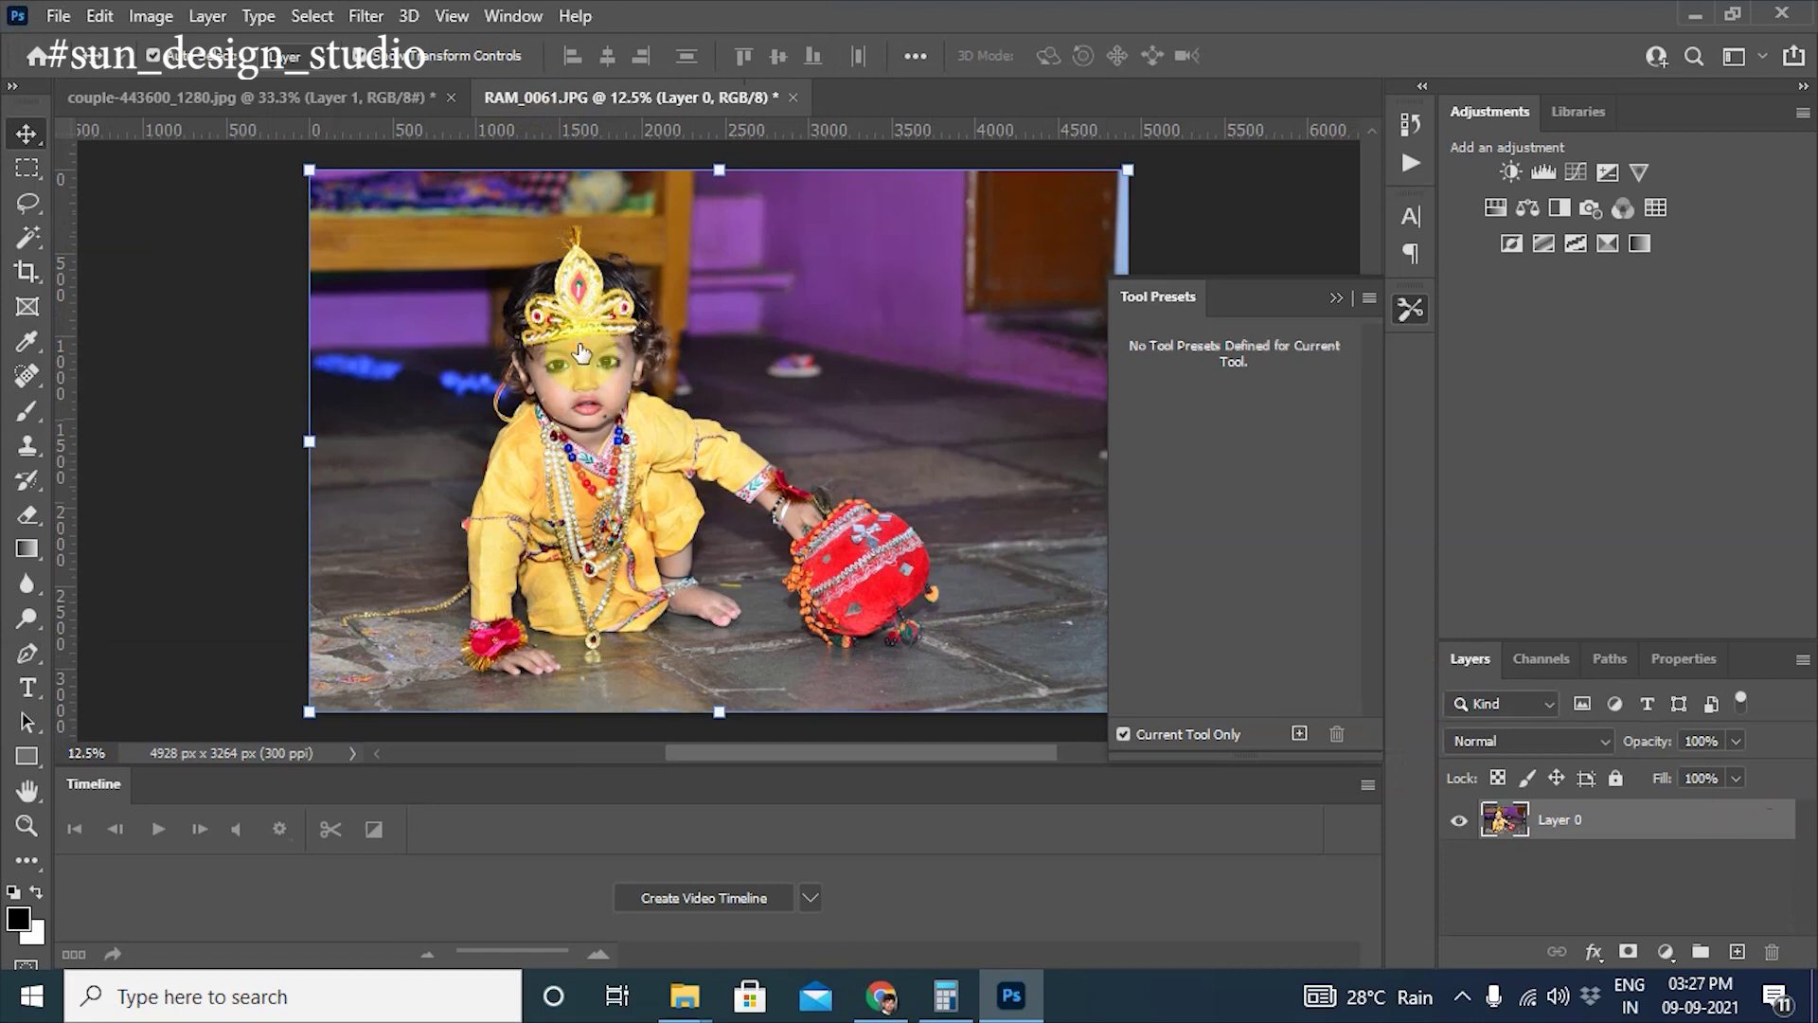
click(1363, 428)
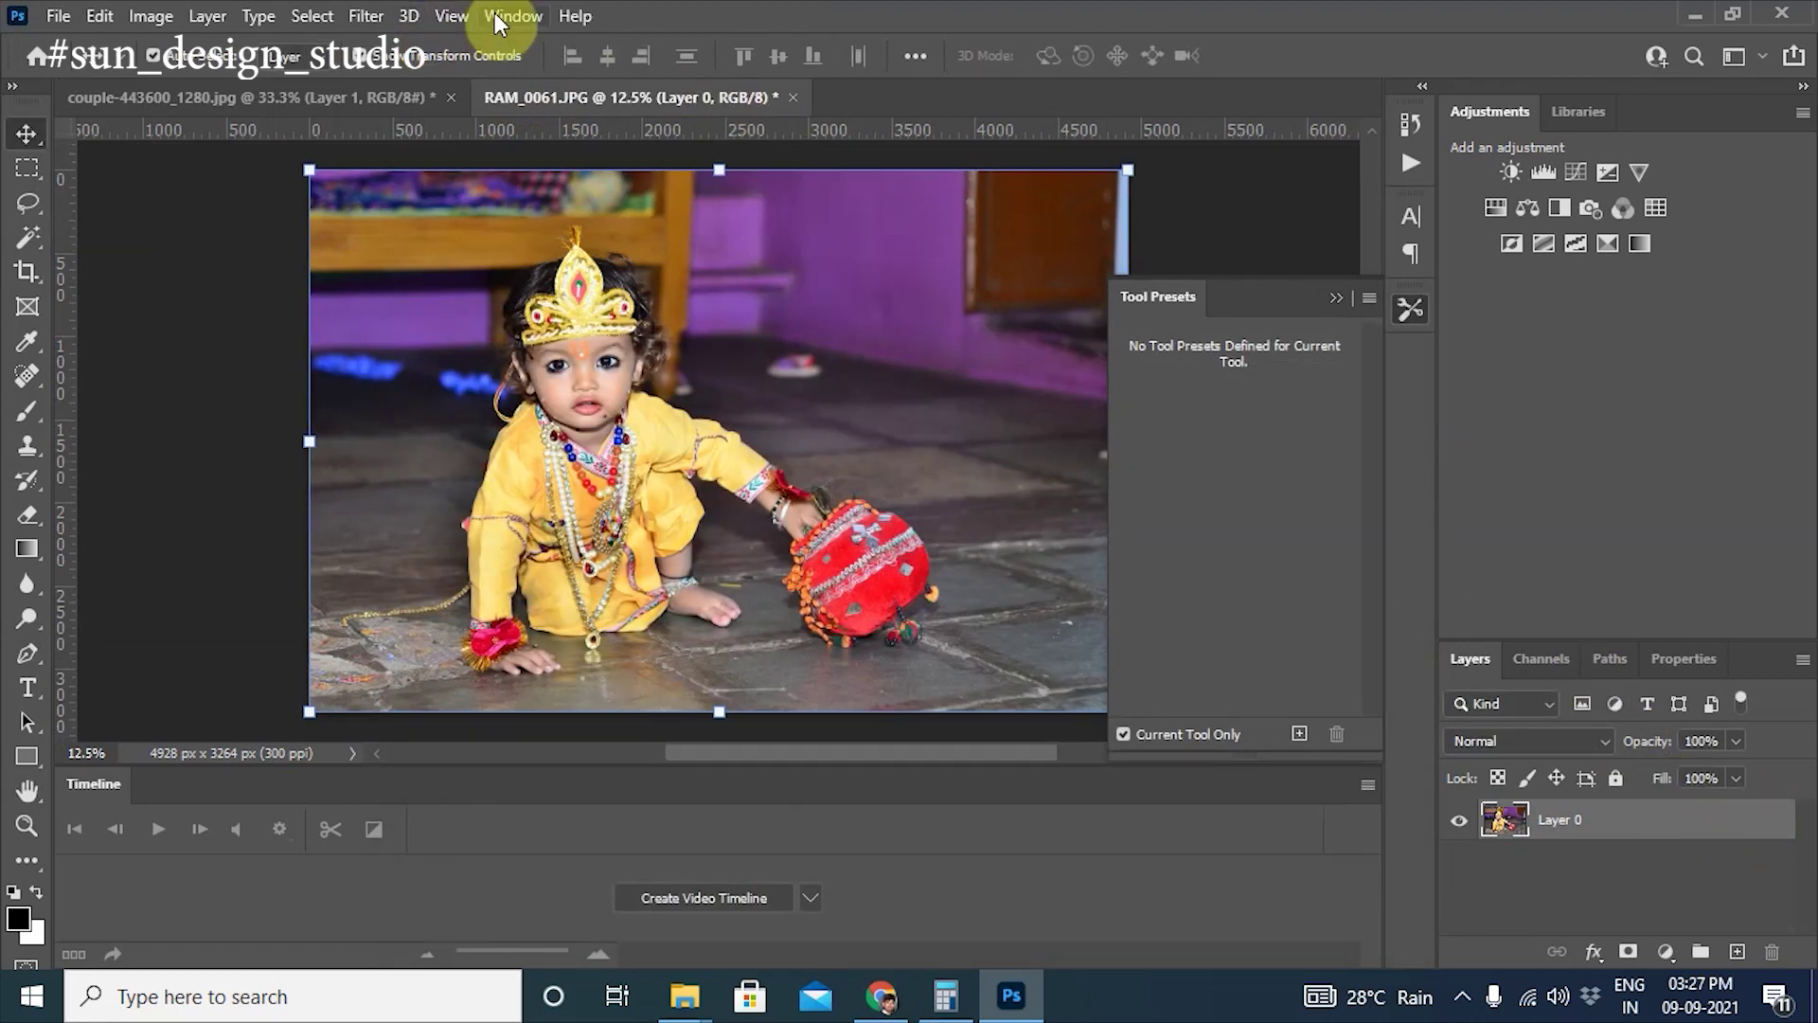
click(1684, 661)
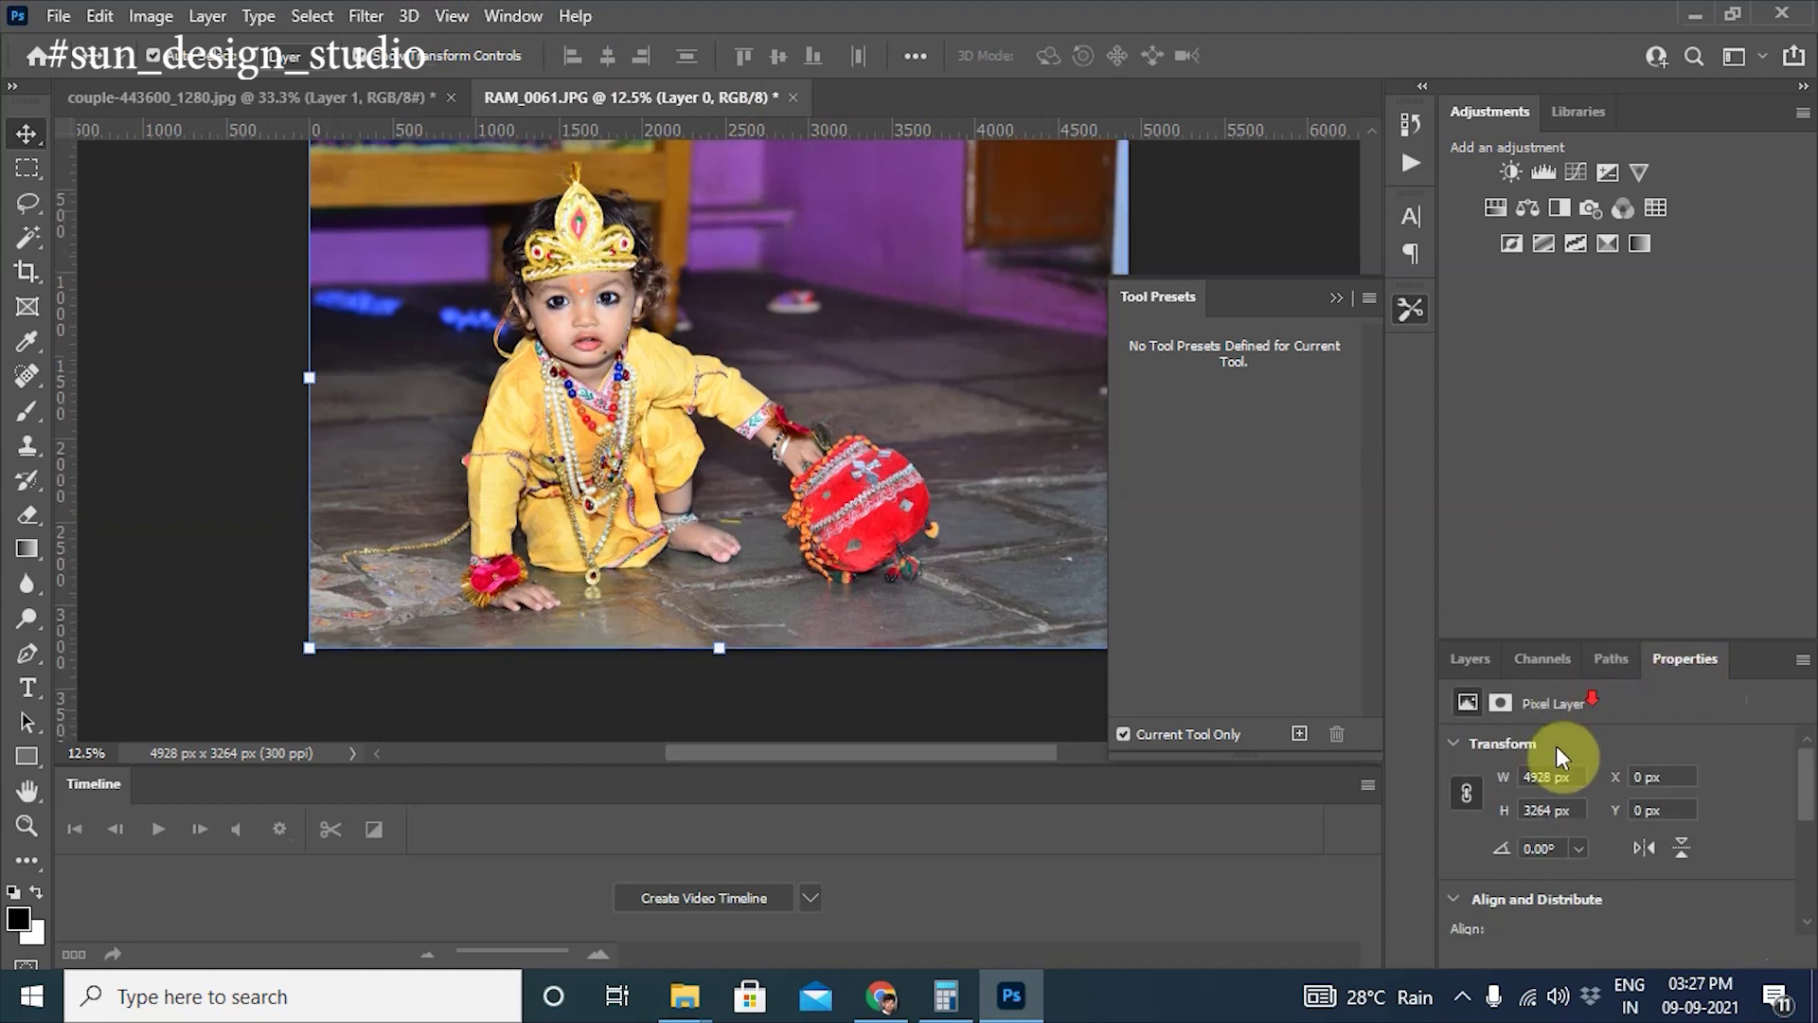
scroll(1704, 853, down, 5)
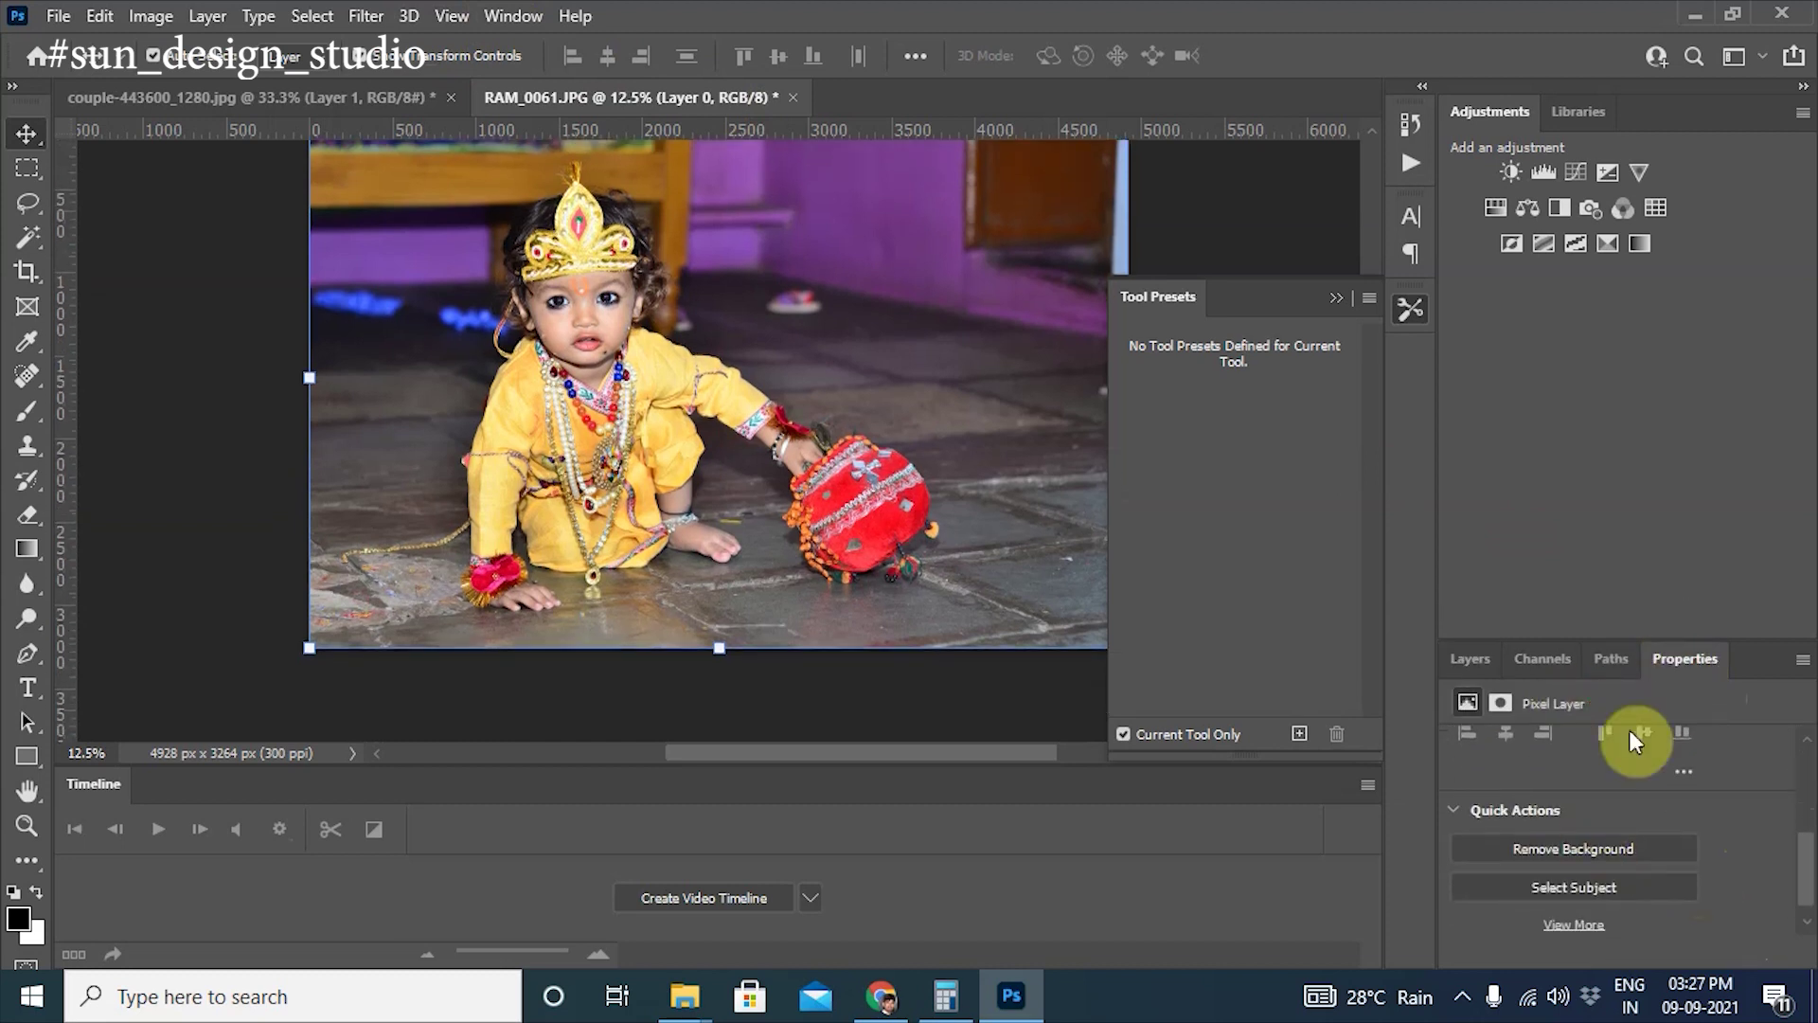
click(1599, 852)
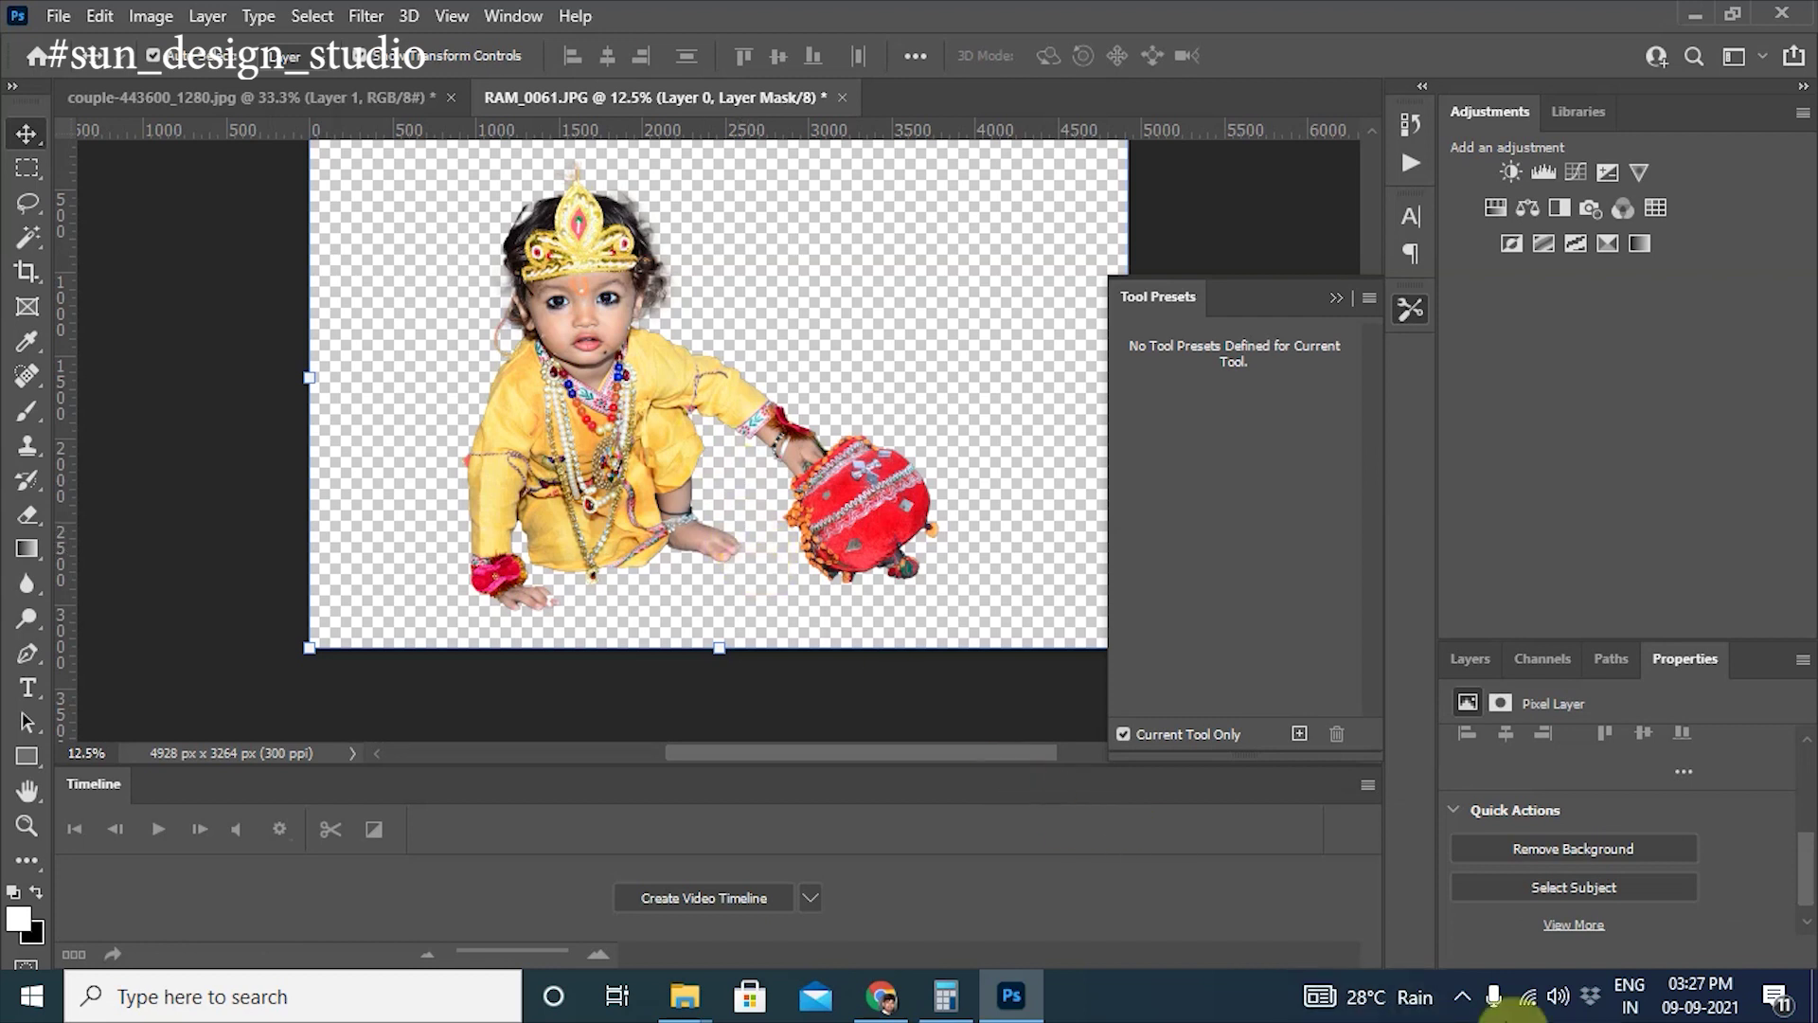
click(1464, 663)
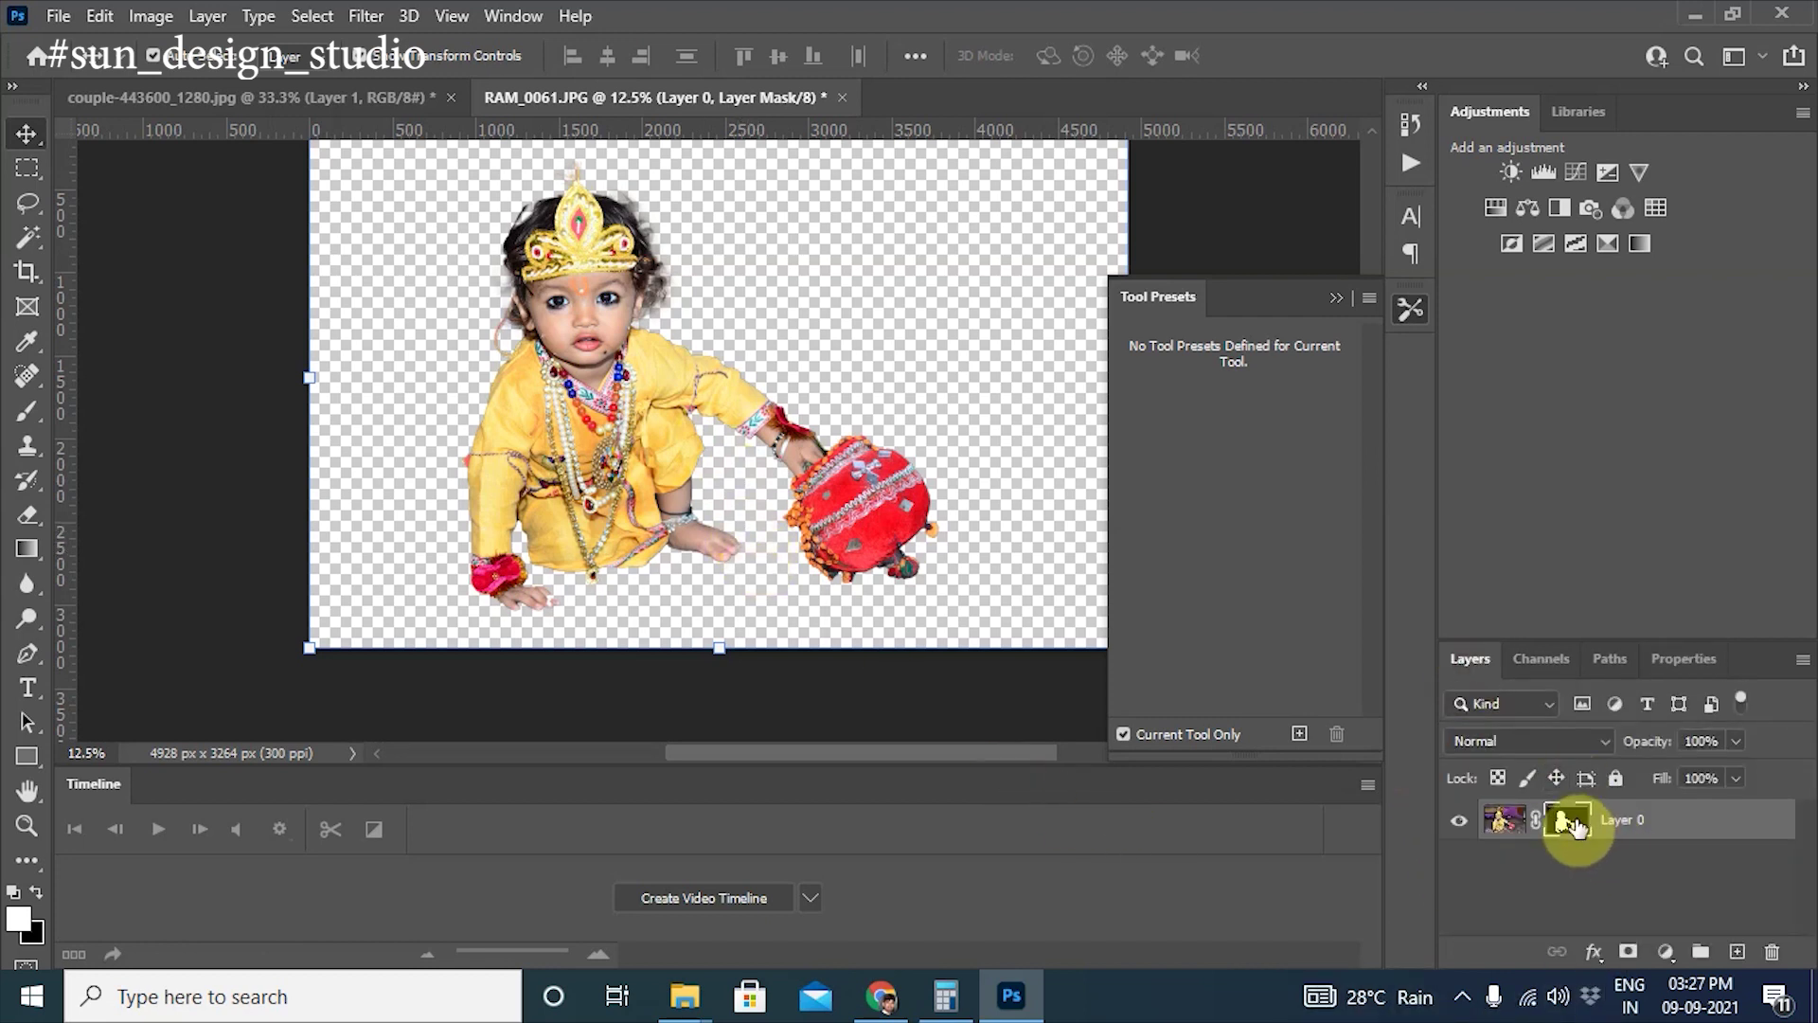
Step: Brush white on the mask to restore the backdrop around the head, left side and floor
key(b)
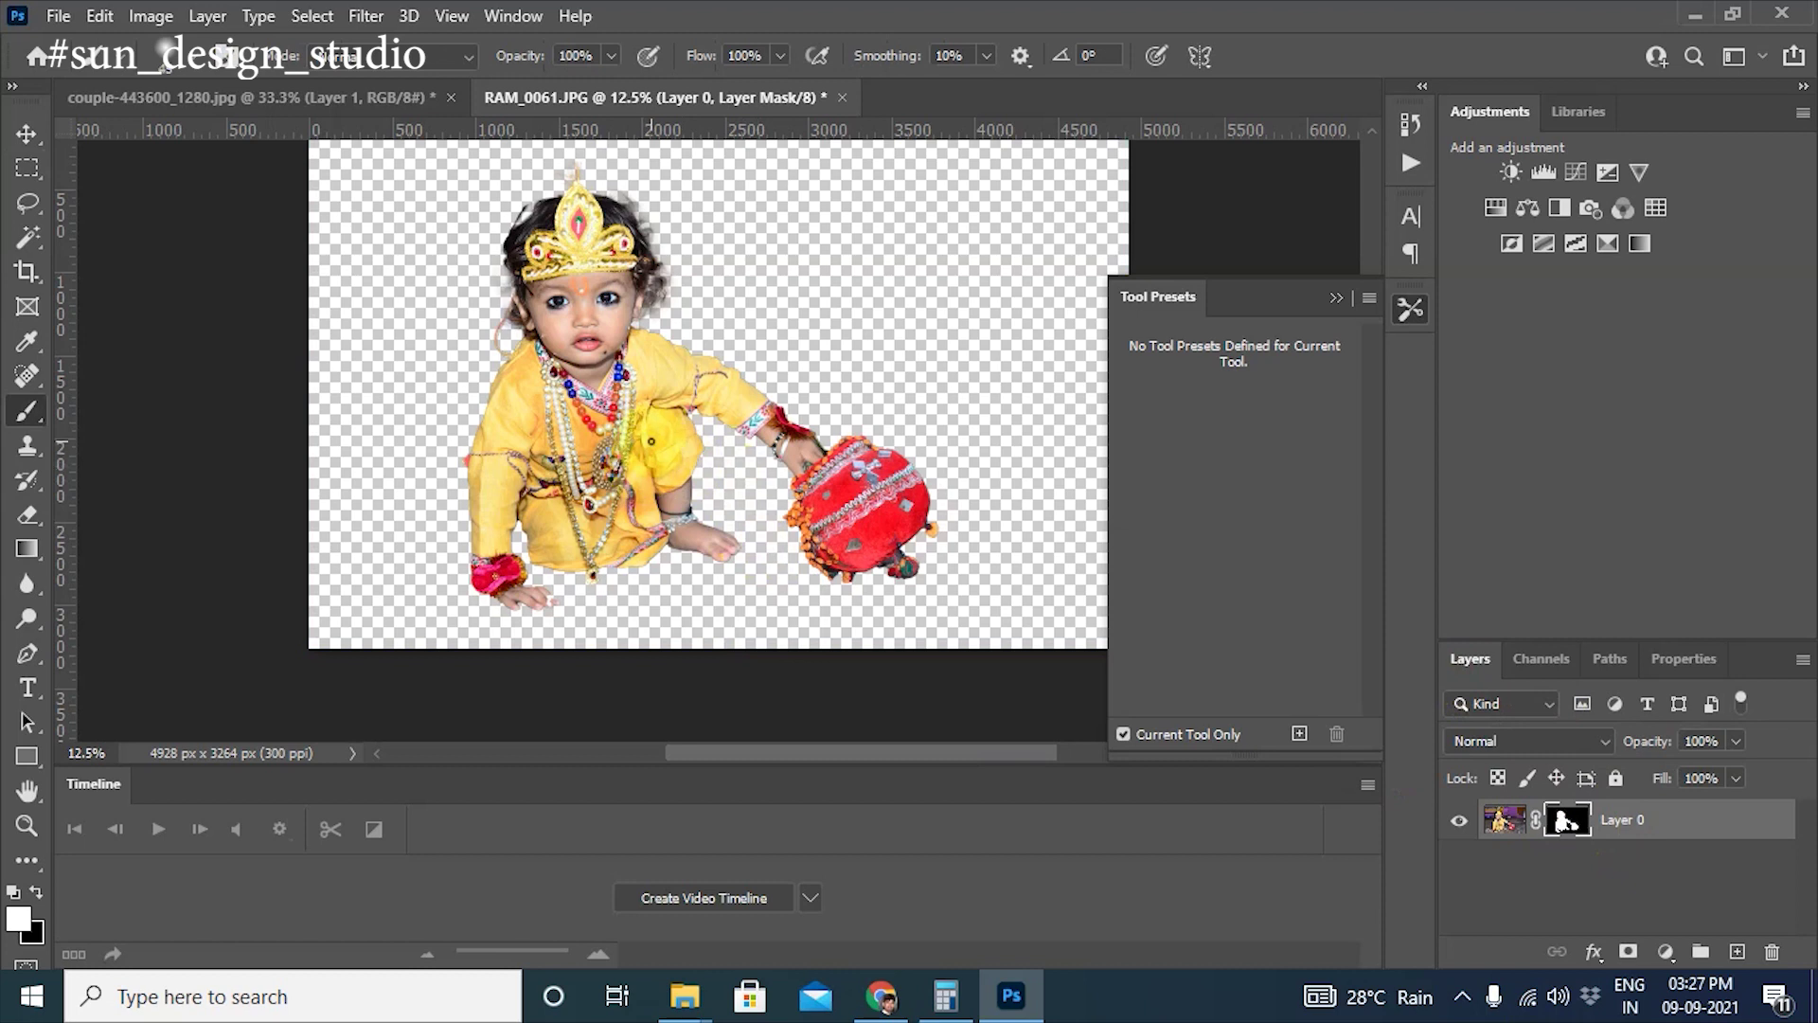
mouse_move(603, 374)
mouse_down()
mouse_move(414, 319)
mouse_move(387, 456)
mouse_move(341, 527)
mouse_move(975, 520)
mouse_move(1027, 479)
mouse_move(804, 353)
mouse_move(947, 388)
mouse_up()
mouse_move(346, 573)
mouse_down()
mouse_move(394, 414)
mouse_move(743, 271)
mouse_move(253, 342)
mouse_move(406, 256)
mouse_move(994, 195)
mouse_move(805, 429)
mouse_up()
mouse_move(725, 547)
mouse_down()
mouse_move(406, 600)
mouse_move(446, 661)
mouse_move(325, 629)
mouse_move(259, 547)
mouse_up()
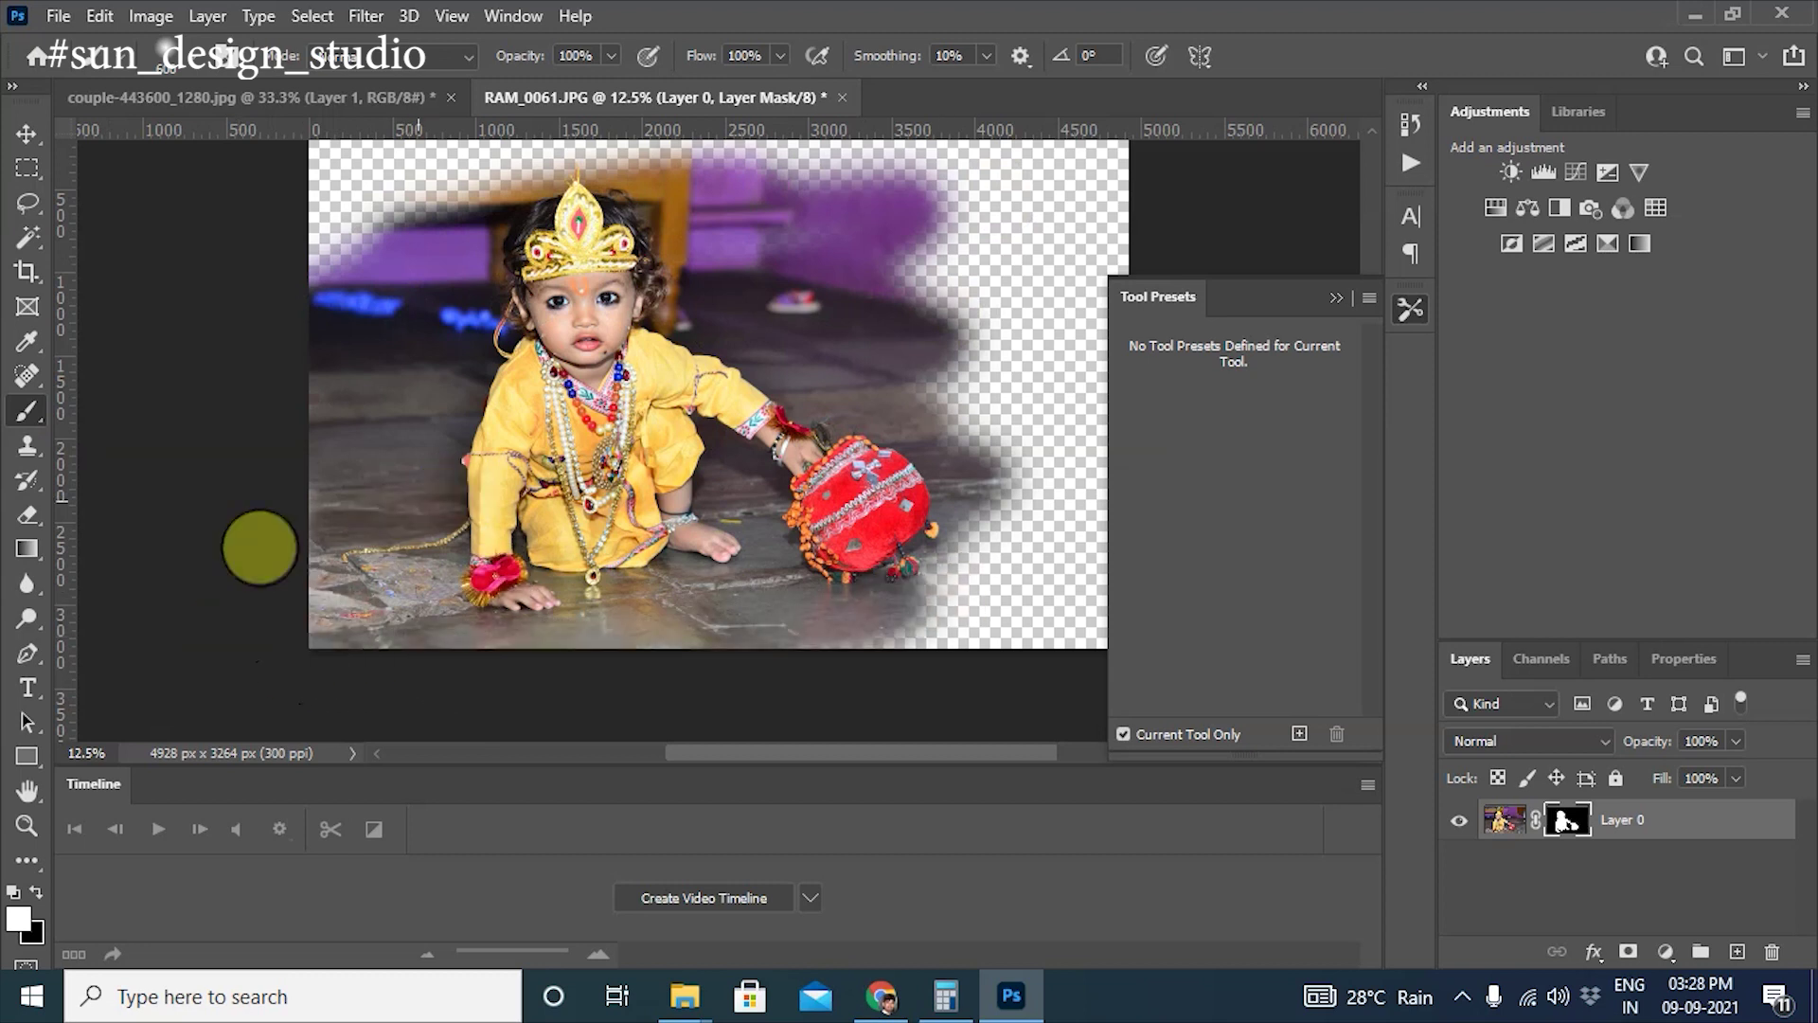
mouse_move(1006, 584)
mouse_down()
mouse_move(840, 681)
mouse_move(929, 600)
mouse_move(1121, 705)
mouse_move(979, 377)
mouse_move(1105, 270)
mouse_move(974, 475)
mouse_move(913, 508)
mouse_move(872, 475)
mouse_move(1032, 461)
mouse_up()
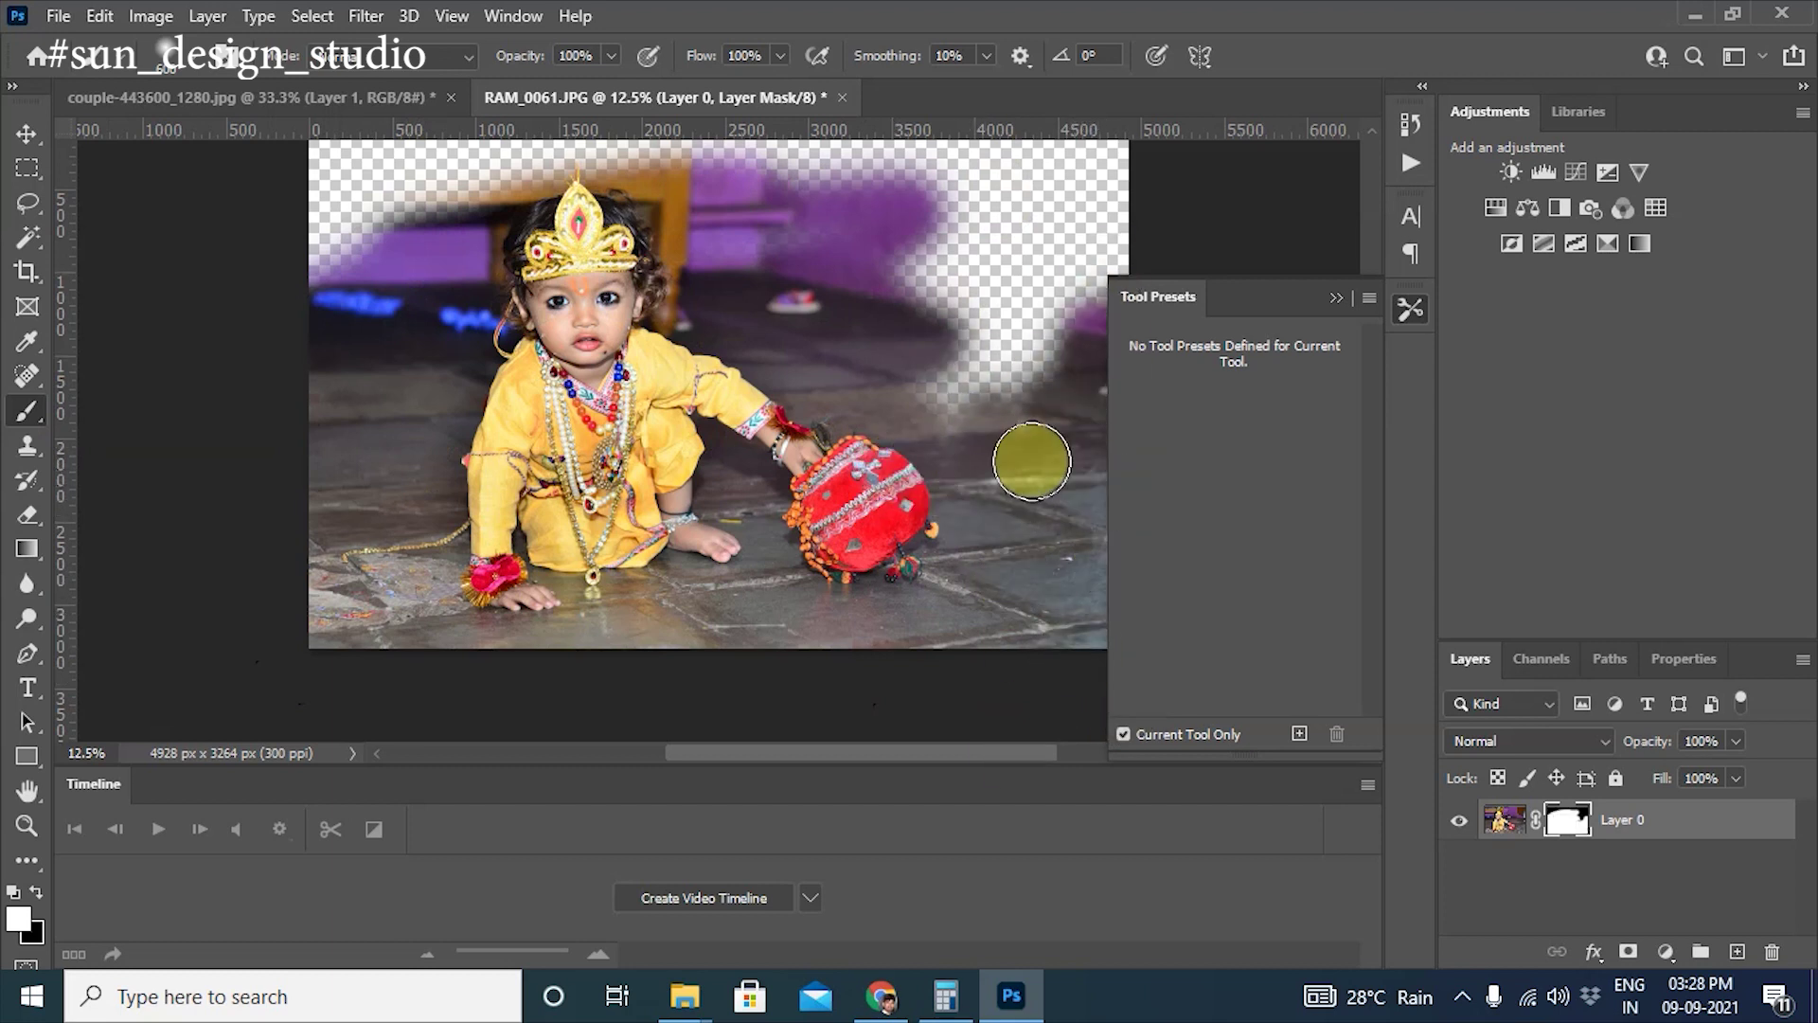